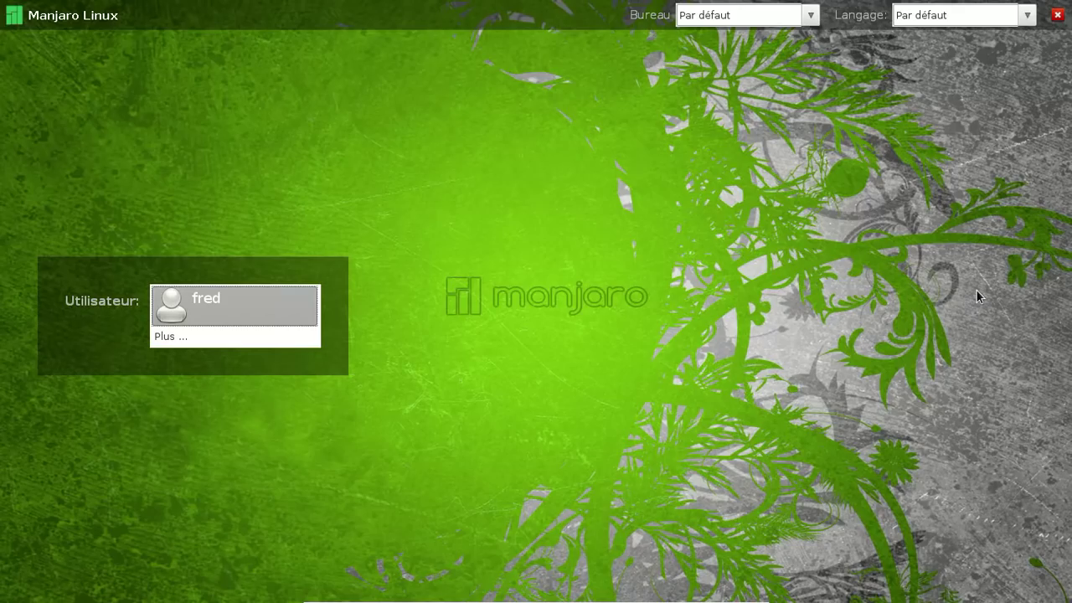
Log in at the LXDM screen by selecting the user account and entering its password.
{"action": "left_click", "coordinate": [282, 310]}
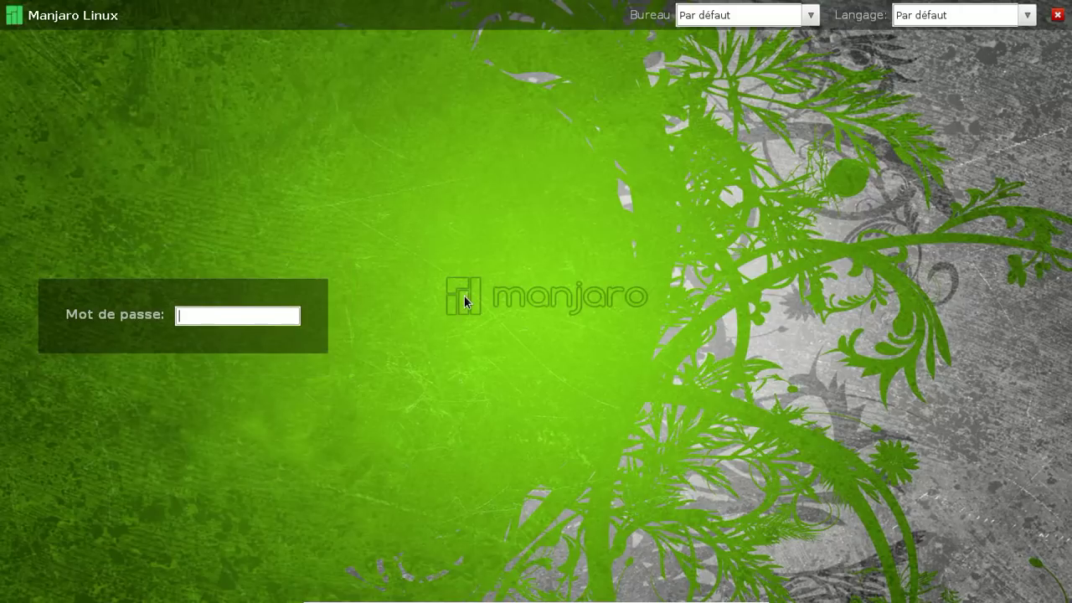
{"action": "type", "text": "•••••••••"}
{"action": "key", "text": "Return"}
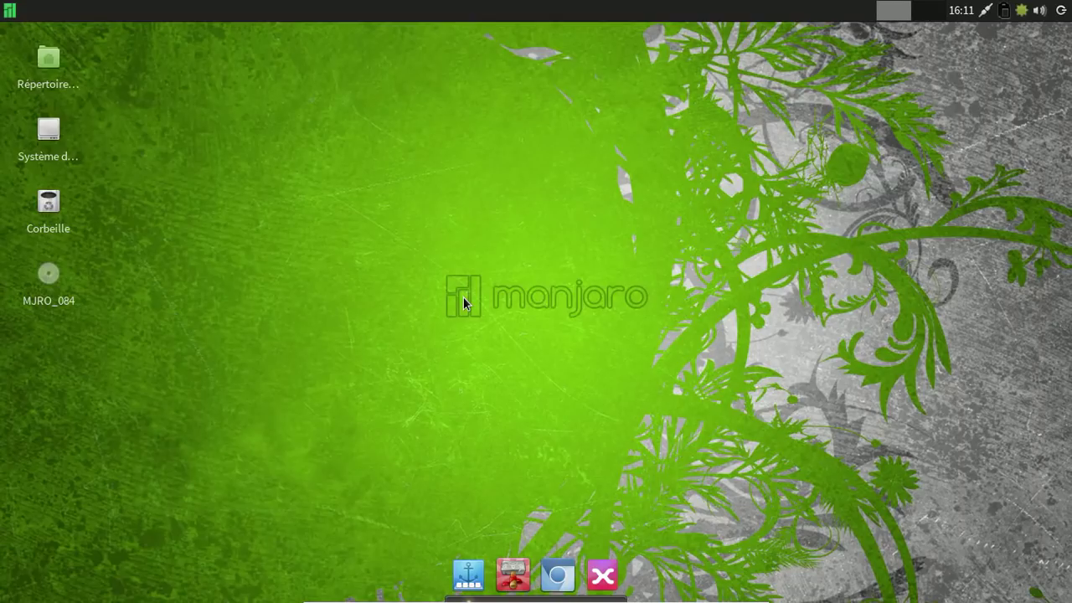
Check for system updates from the Pamac tray icon, then close Update Manager.
{"action": "right_click", "coordinate": [1022, 12]}
{"action": "left_click", "coordinate": [1003, 38]}
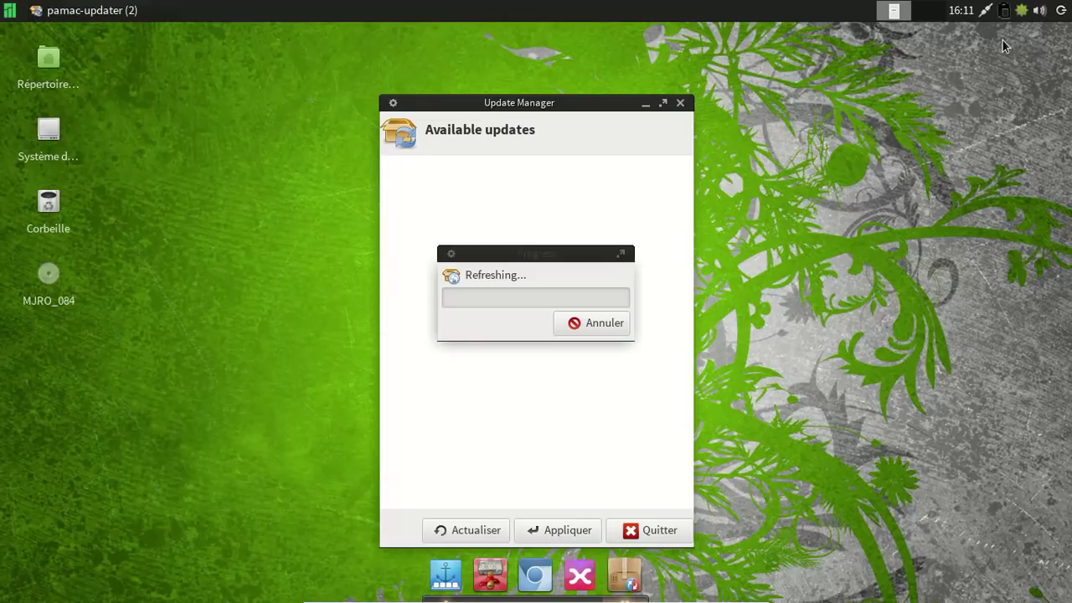
{"action": "left_click", "coordinate": [681, 104]}
Launch Utilisateurs et groupes from the Système menu.
{"action": "left_click", "coordinate": [9, 11]}
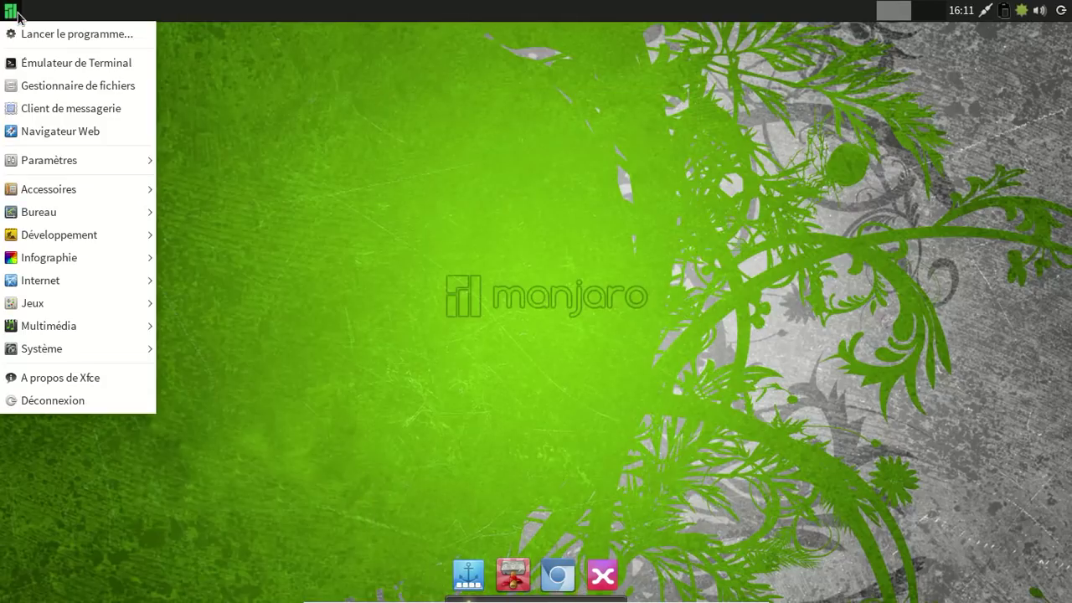
{"action": "mouse_move", "coordinate": [86, 336]}
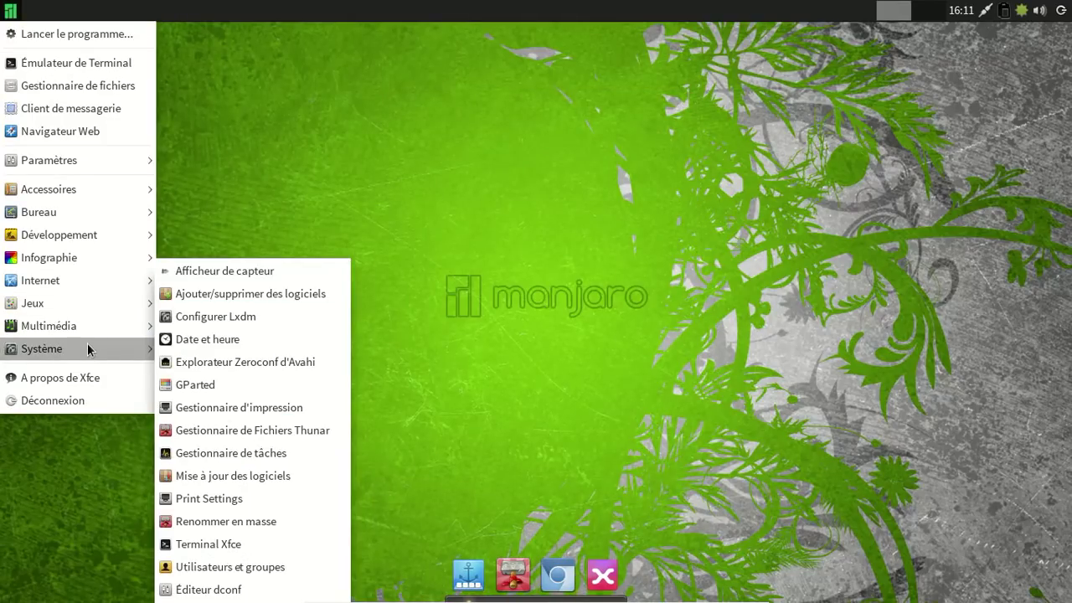
{"action": "left_click", "coordinate": [275, 573]}
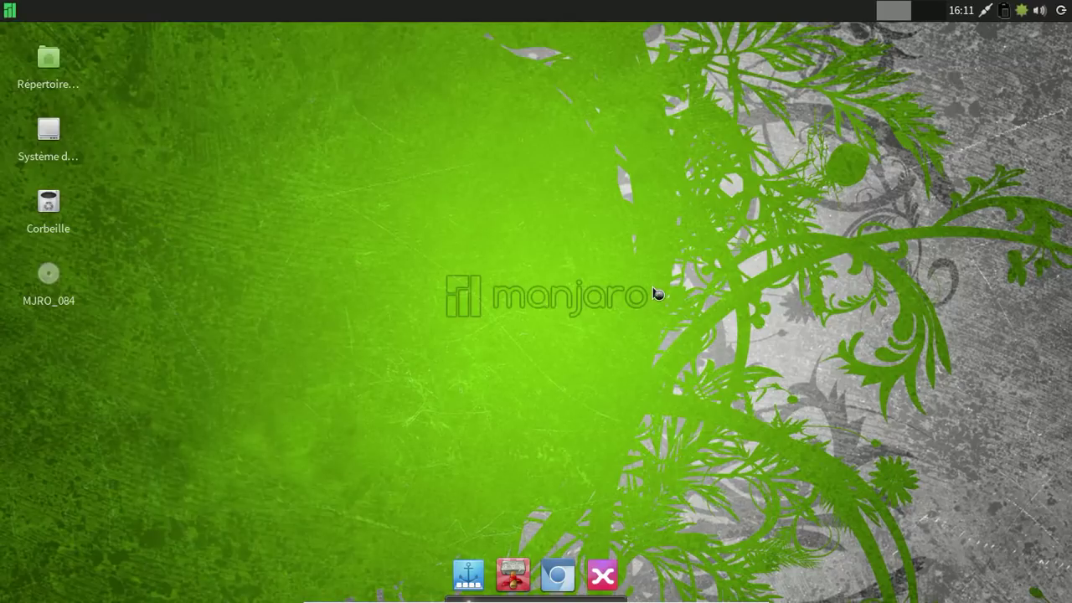
Enter a new full name for the account, dismiss the unexpected-error dialog, and close Paramètres utilisateurs.
{"action": "left_click", "coordinate": [738, 177]}
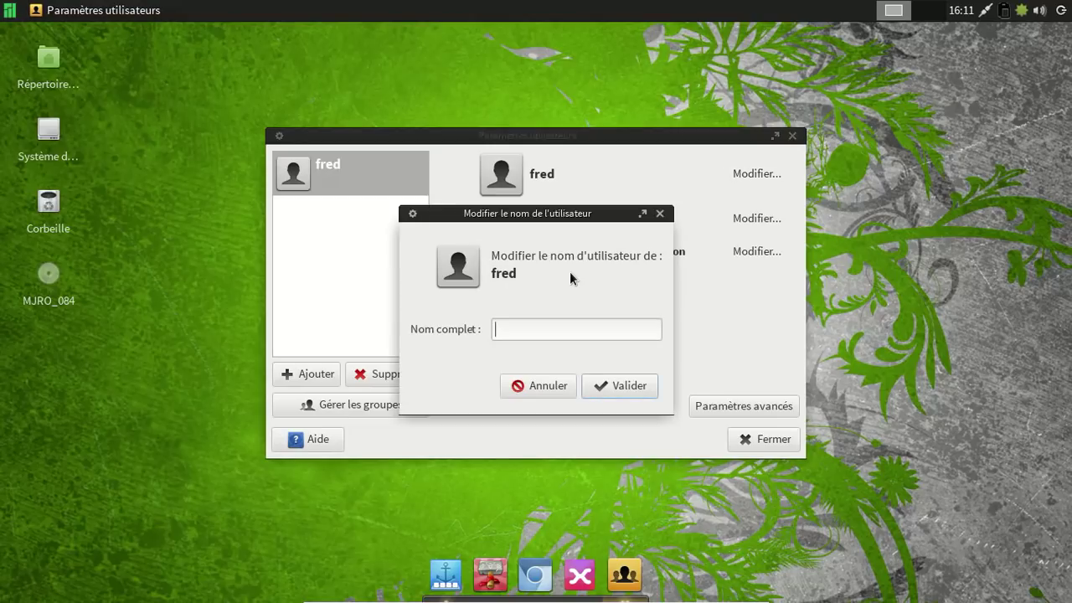
{"action": "type", "text": "Frederic Bezi"}
{"action": "type", "text": "er"}
{"action": "key", "text": "Return"}
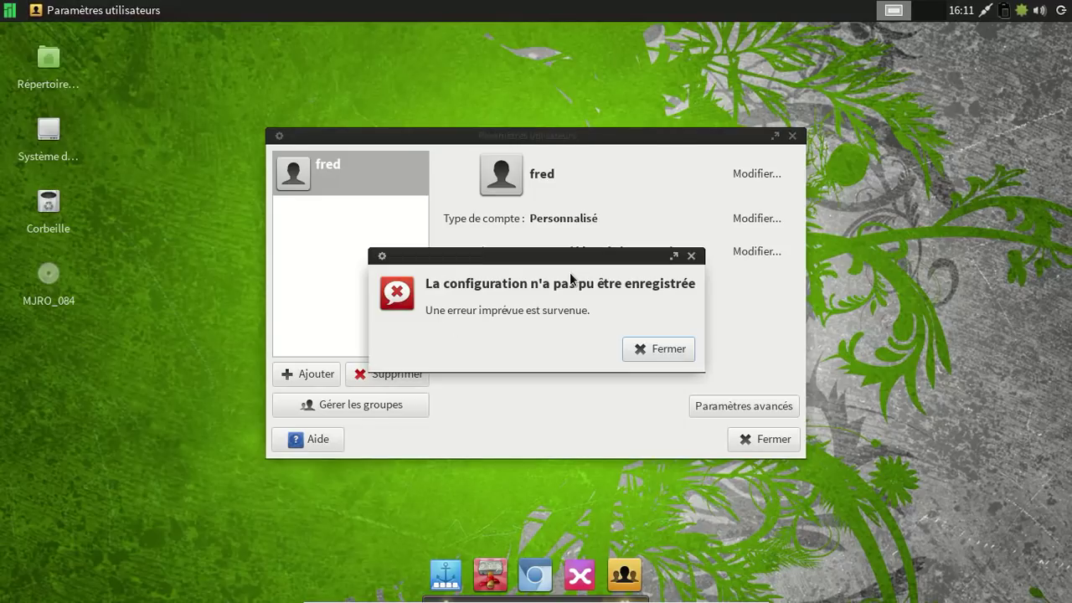
{"action": "left_click", "coordinate": [659, 353]}
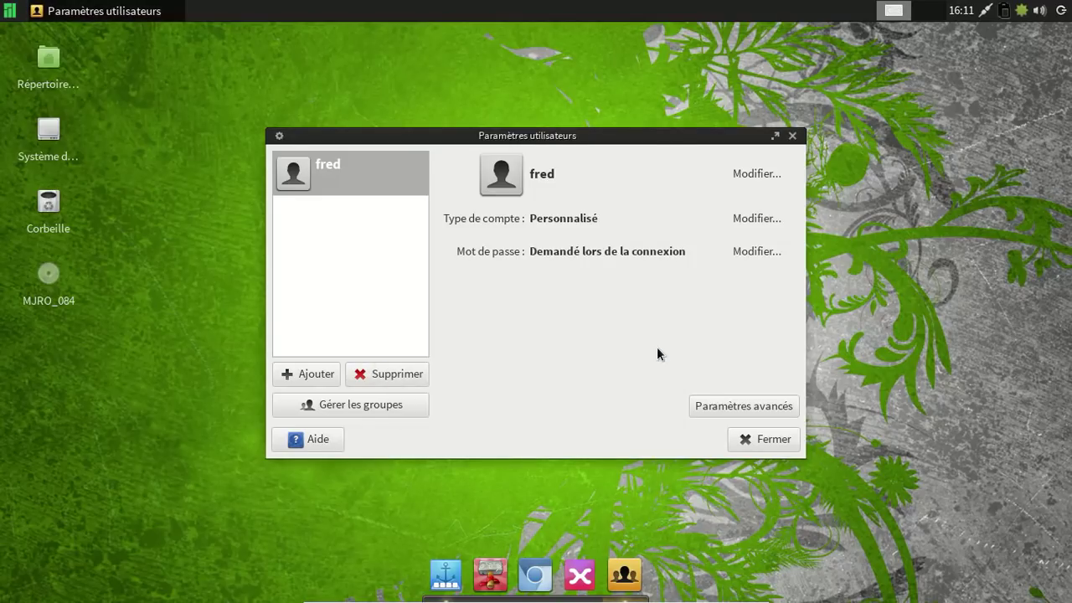
{"action": "left_click", "coordinate": [763, 439]}
{"action": "left_click", "coordinate": [11, 13]}
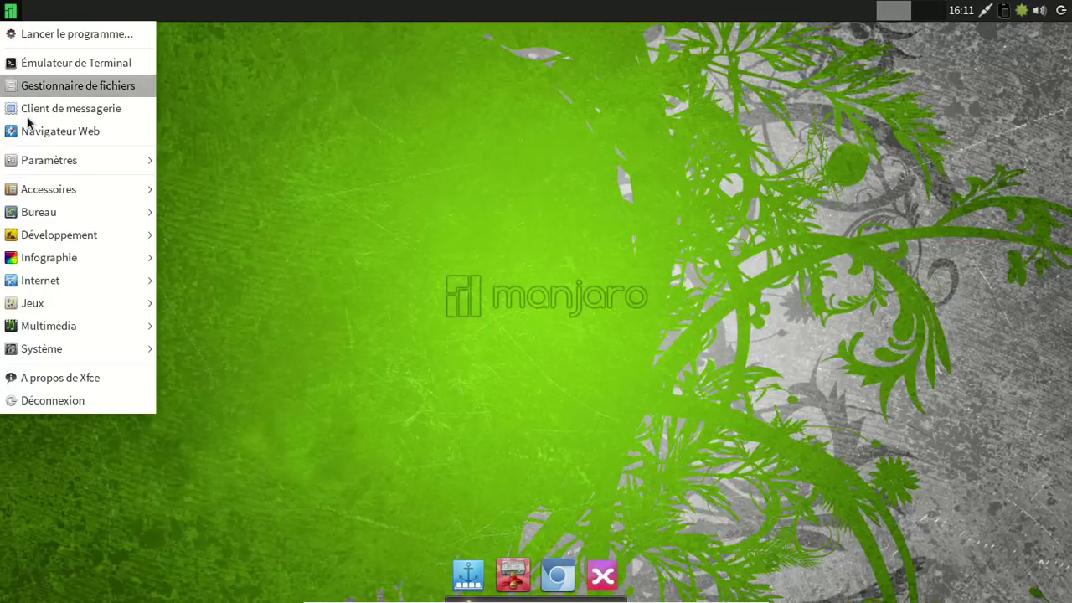
In a terminal, run chfn for the user and set the new full name with blank office and phone fields.
{"action": "left_click", "coordinate": [108, 66]}
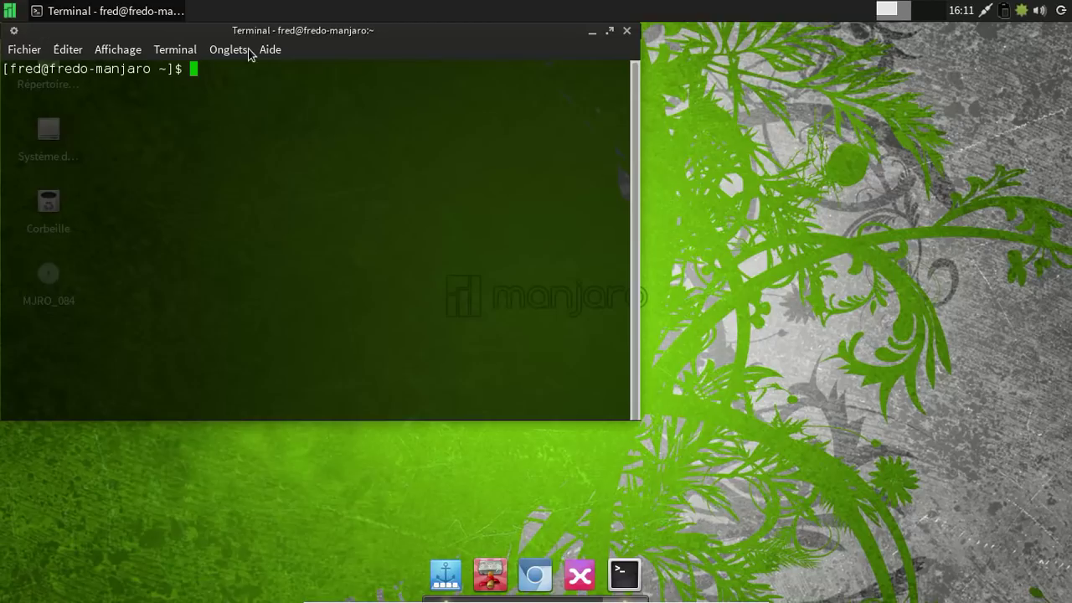
{"action": "left_click_drag", "start_coordinate": [248, 38], "coordinate": [453, 72]}
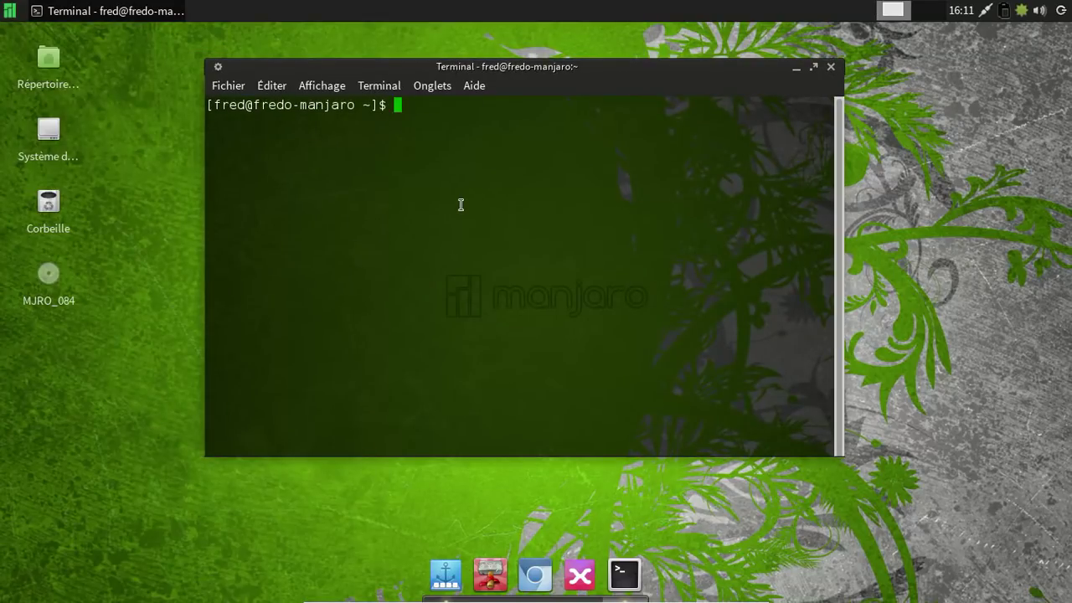
{"action": "type", "text": "chfn "}
{"action": "type", "text": "fred"}
{"action": "key", "text": "Return"}
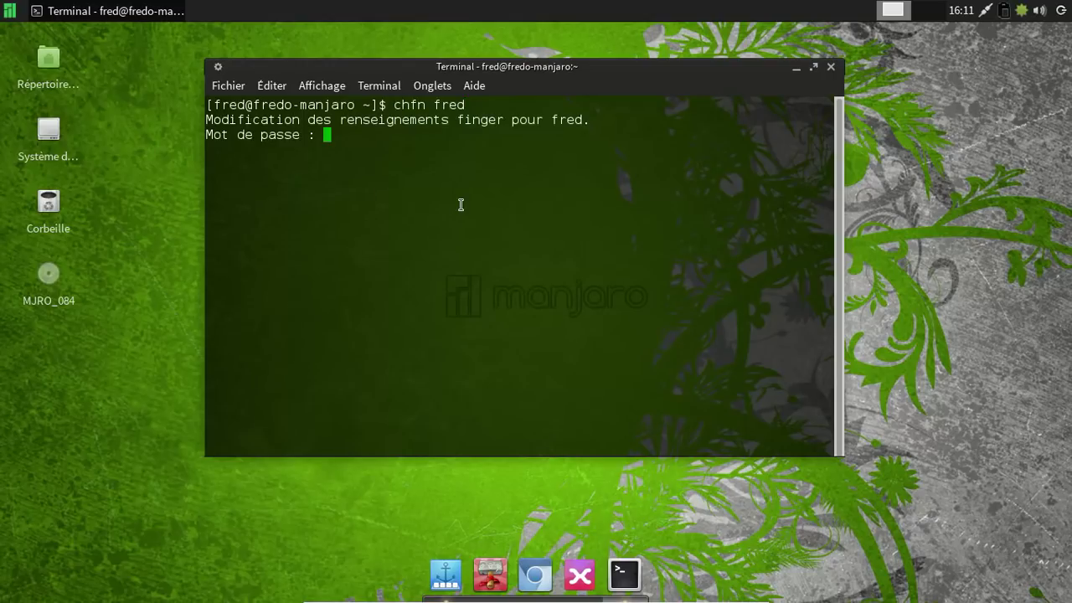
{"action": "key", "text": "Return"}
{"action": "type", "text": "Frederic Bezies"}
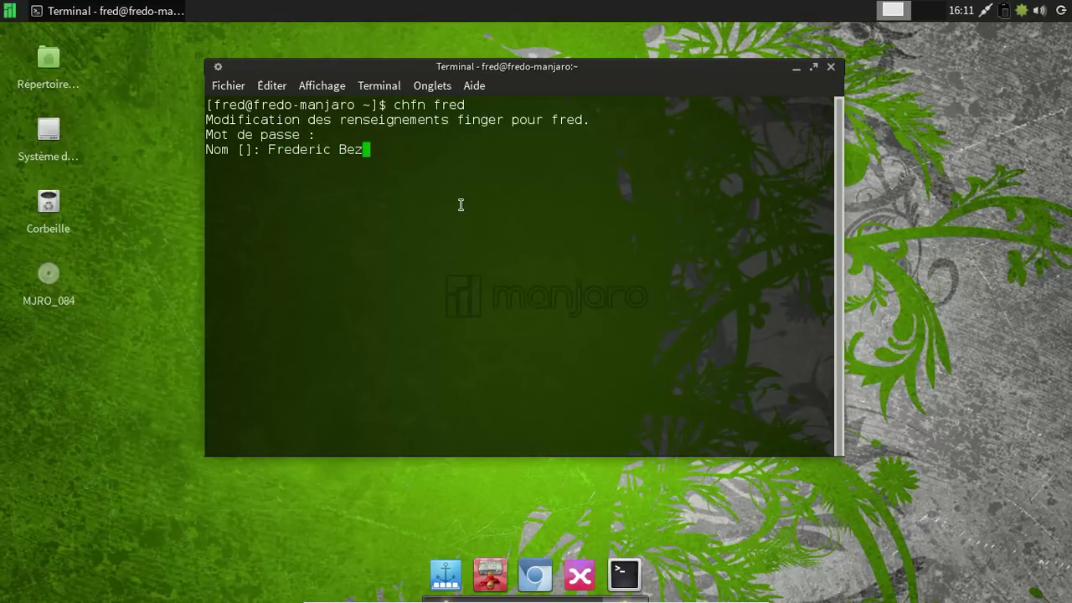
{"action": "key", "text": "Return"}
{"action": "key", "text": "Return"}
{"action": "key", "text": "Return"}
{"action": "key", "text": "Return"}
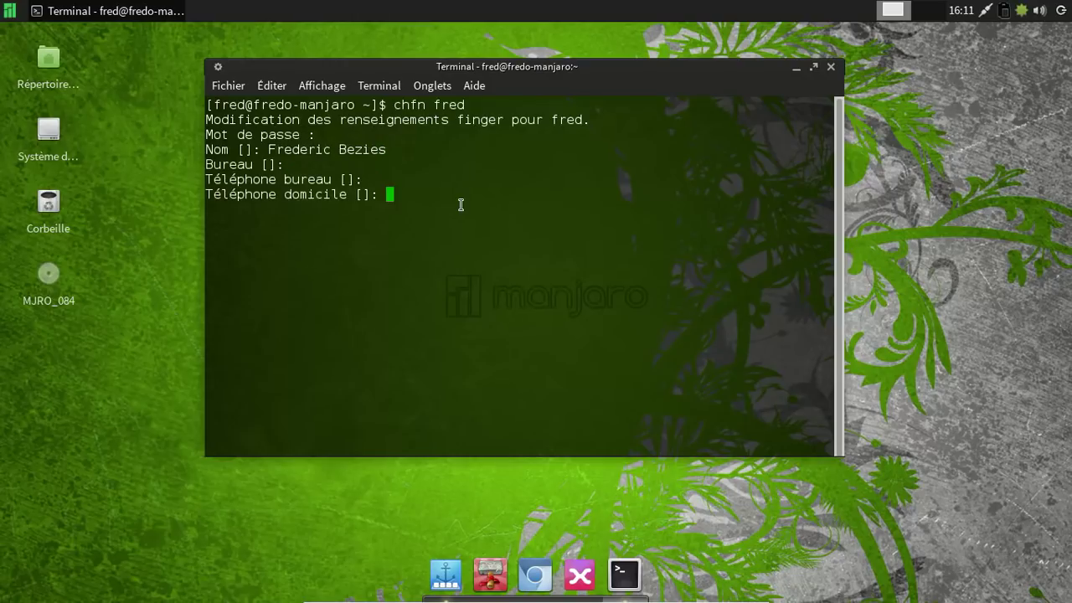
{"action": "type", "text": "exit"}
{"action": "key", "text": "Return"}
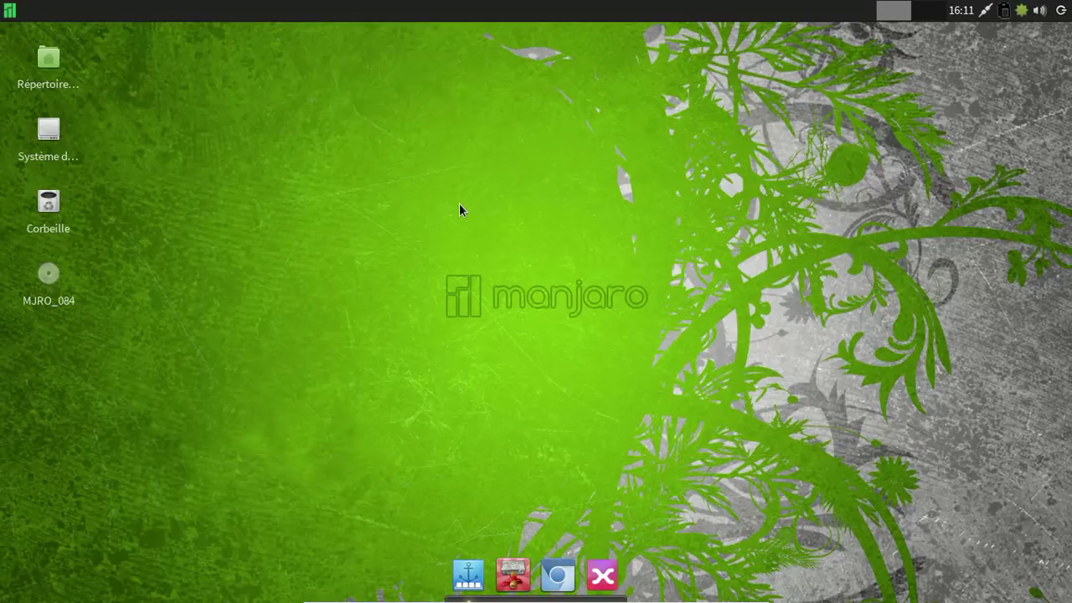
{"action": "left_click", "coordinate": [10, 10]}
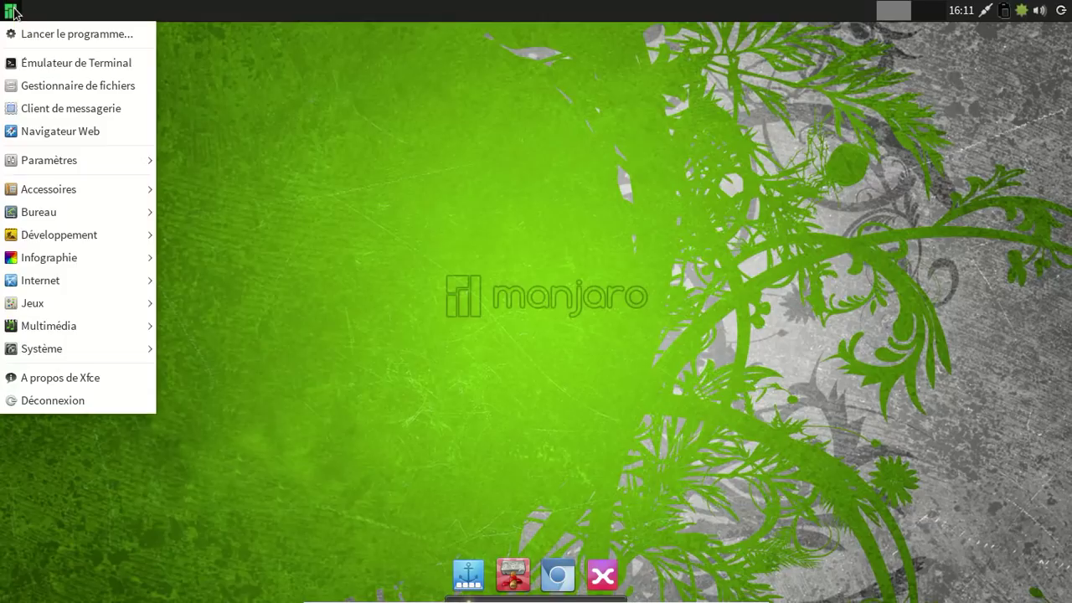
{"action": "mouse_move", "coordinate": [76, 328]}
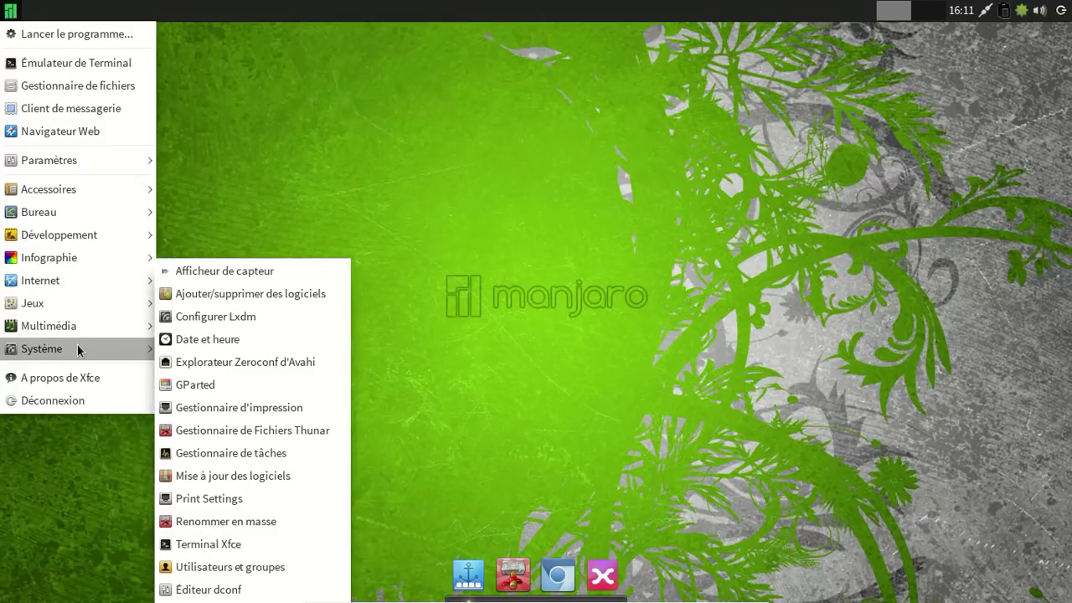
{"action": "left_click", "coordinate": [280, 566]}
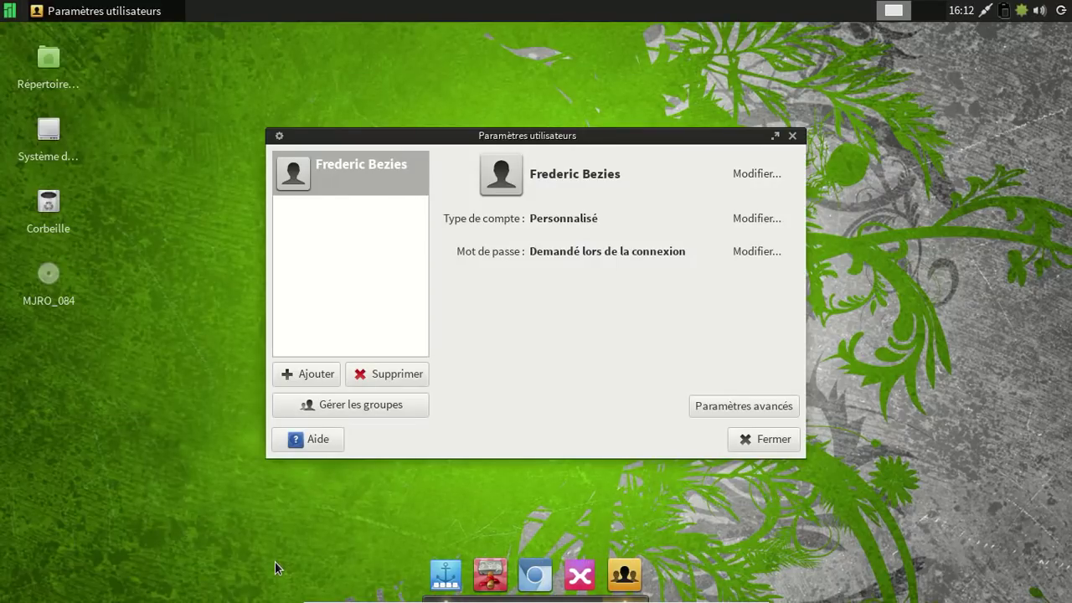
{"action": "left_click", "coordinate": [785, 439]}
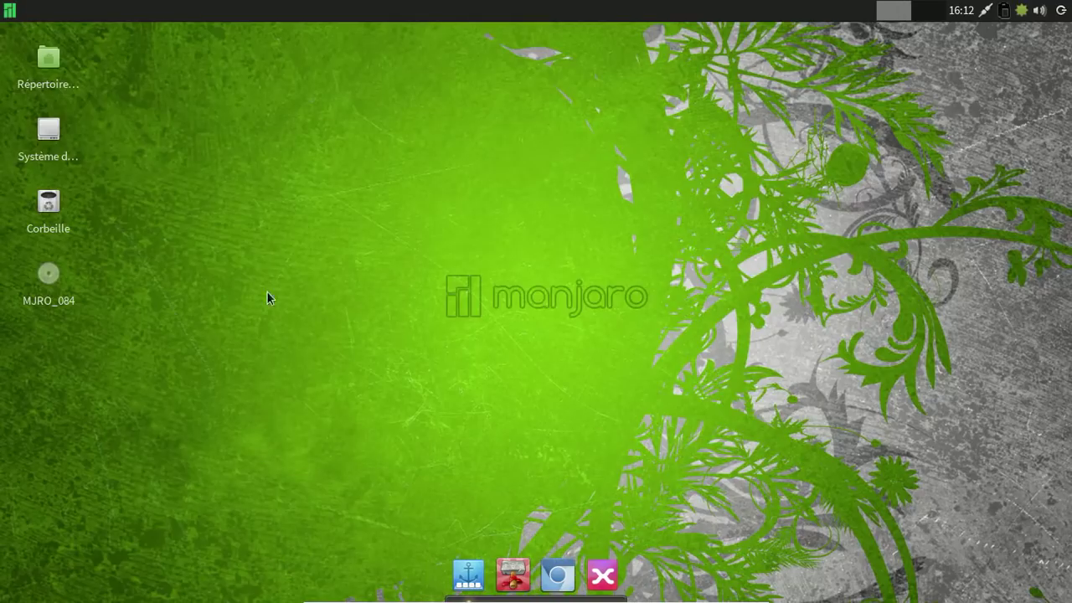
Open the home folder in Thunar and view its About dialog, which shows version 1.6.2.
{"action": "left_click", "coordinate": [55, 86]}
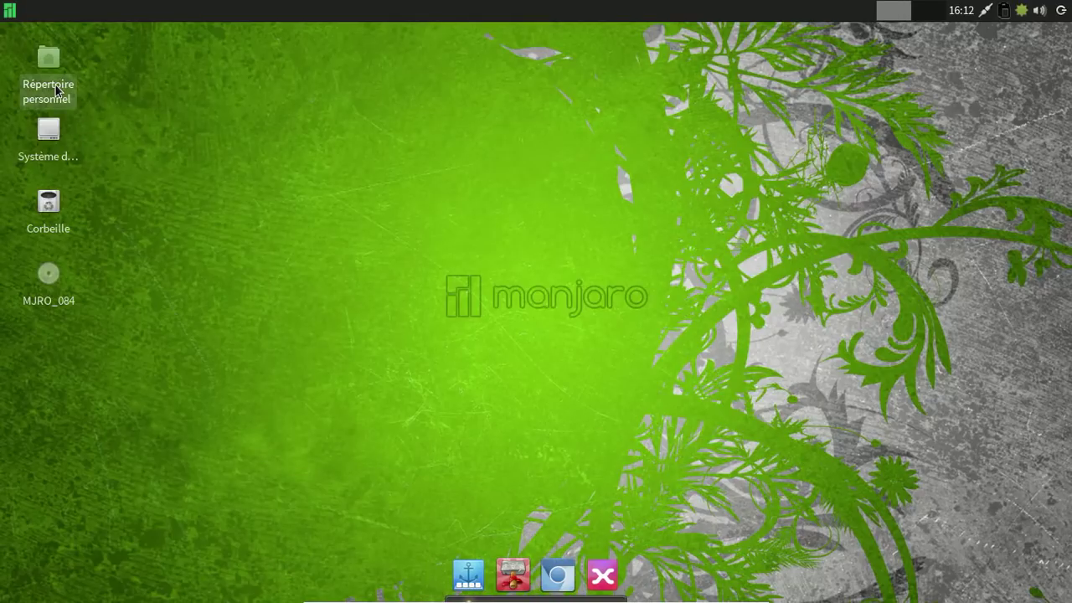
{"action": "double_click", "coordinate": [55, 86]}
{"action": "left_click", "coordinate": [169, 49]}
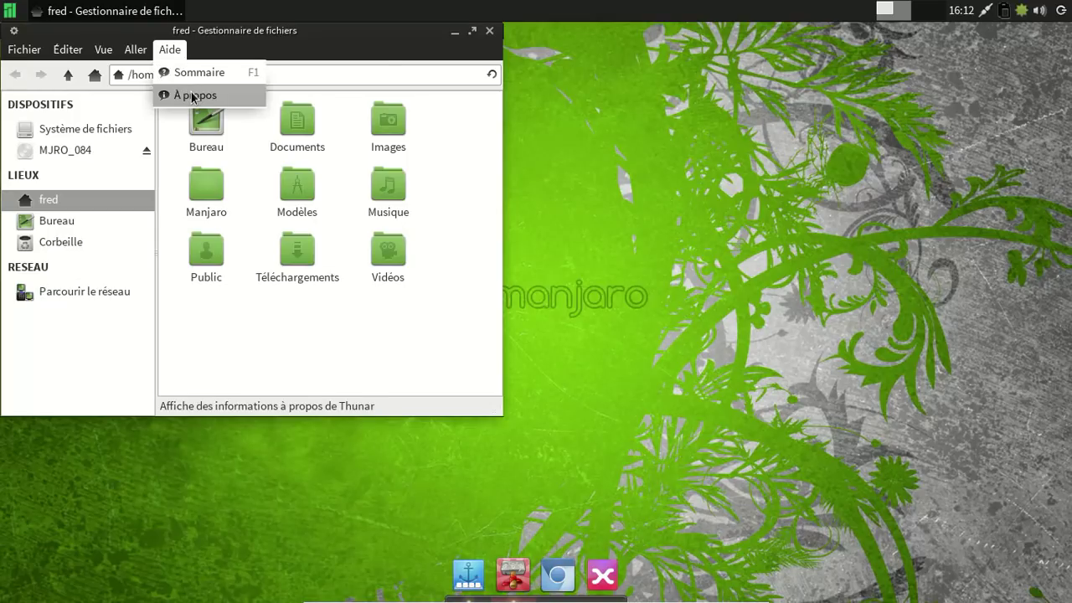
{"action": "left_click", "coordinate": [192, 95]}
{"action": "left_click", "coordinate": [346, 394]}
Close Thunar and bring up the Internet applications list.
{"action": "left_click", "coordinate": [490, 30]}
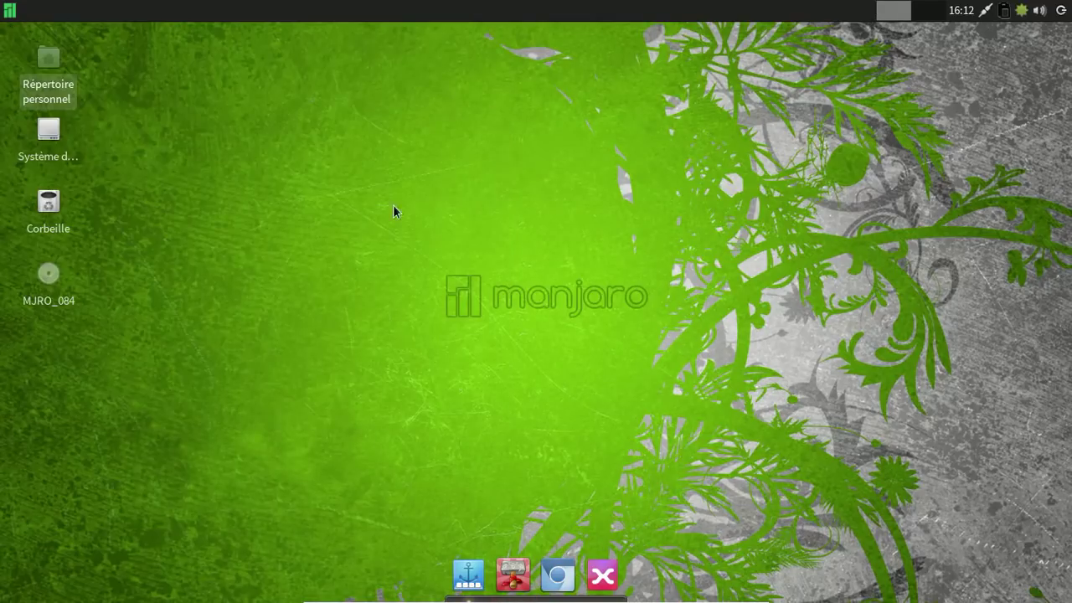
{"action": "left_click", "coordinate": [10, 10]}
{"action": "mouse_move", "coordinate": [67, 283]}
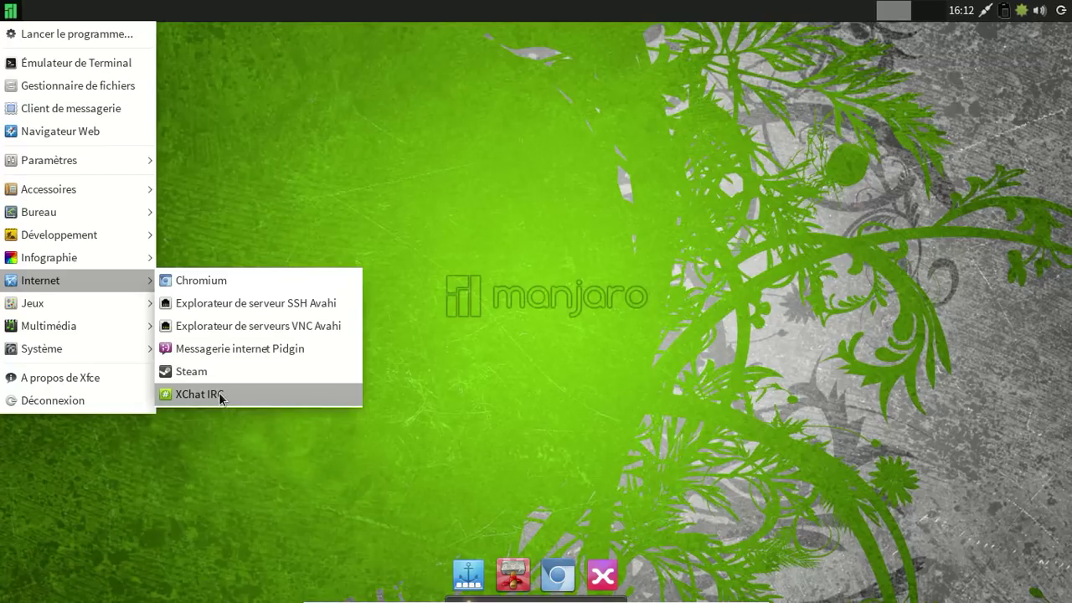
Launch Ajouter/supprimer des logiciels and search the packages for steam.
{"action": "mouse_move", "coordinate": [86, 352]}
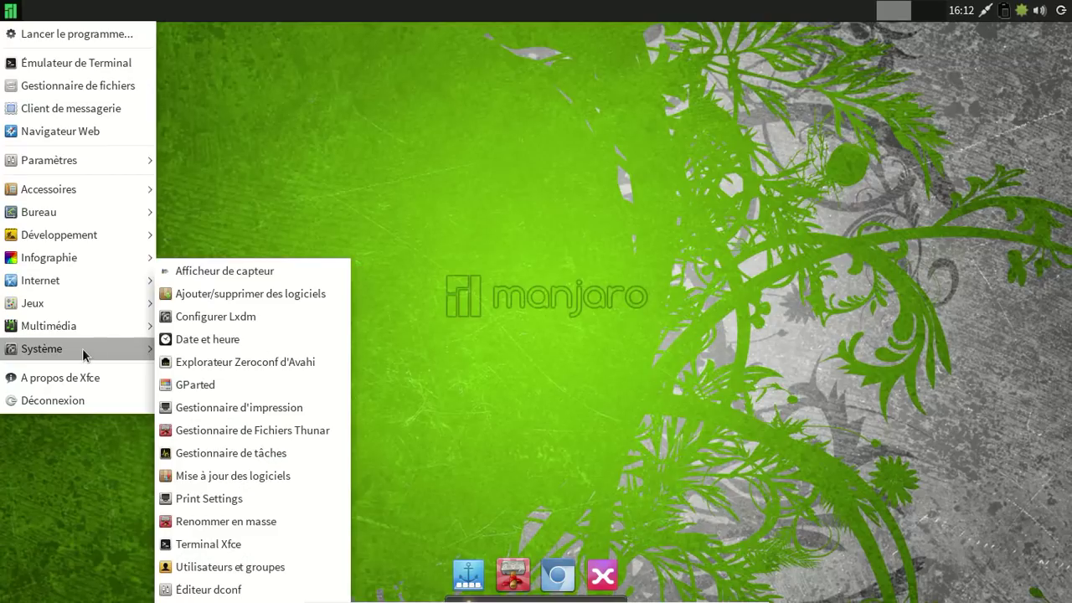
{"action": "left_click", "coordinate": [226, 295]}
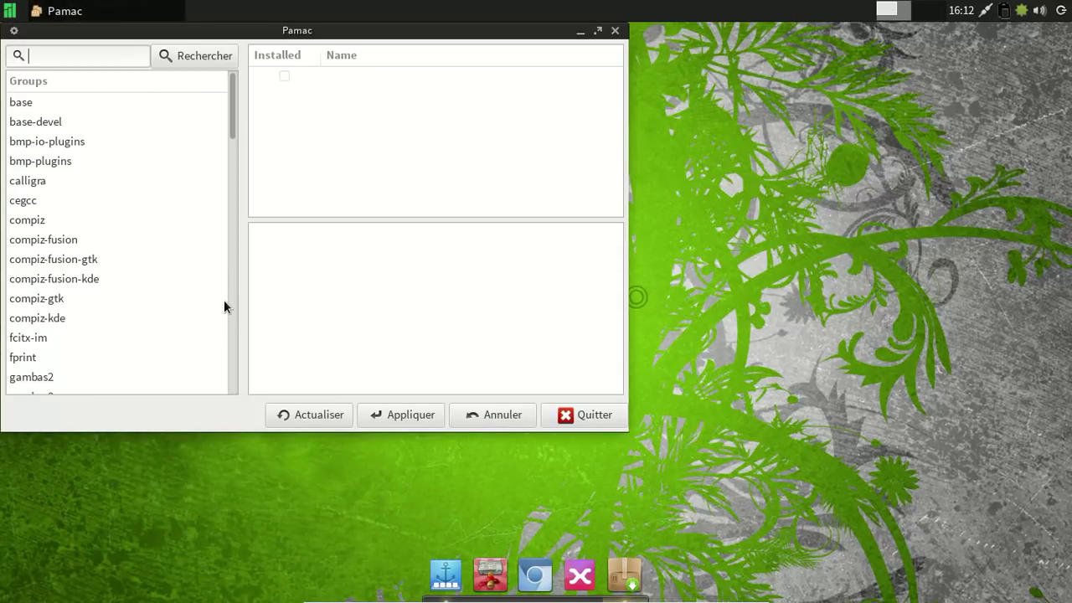
{"action": "left_click_drag", "start_coordinate": [153, 34], "coordinate": [381, 94]}
{"action": "type", "text": "st"}
{"action": "type", "text": "earm"}
{"action": "key", "text": "BackSpace"}
{"action": "key", "text": "BackSpace"}
{"action": "type", "text": "m"}
{"action": "key", "text": "Return"}
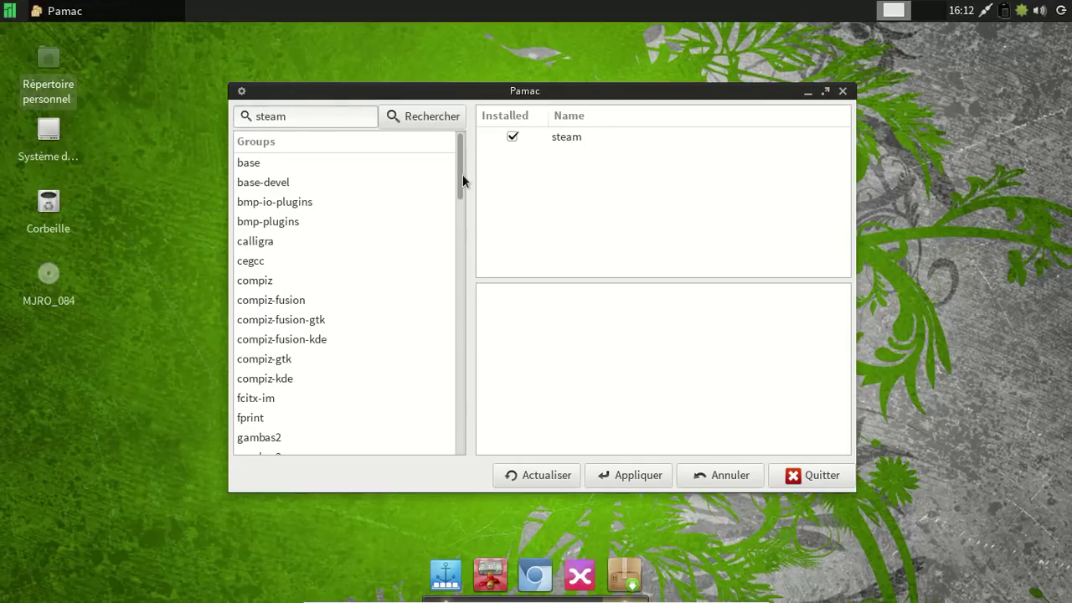
Remove steam along with zenity, authorizing with the root password.
{"action": "left_click", "coordinate": [512, 138]}
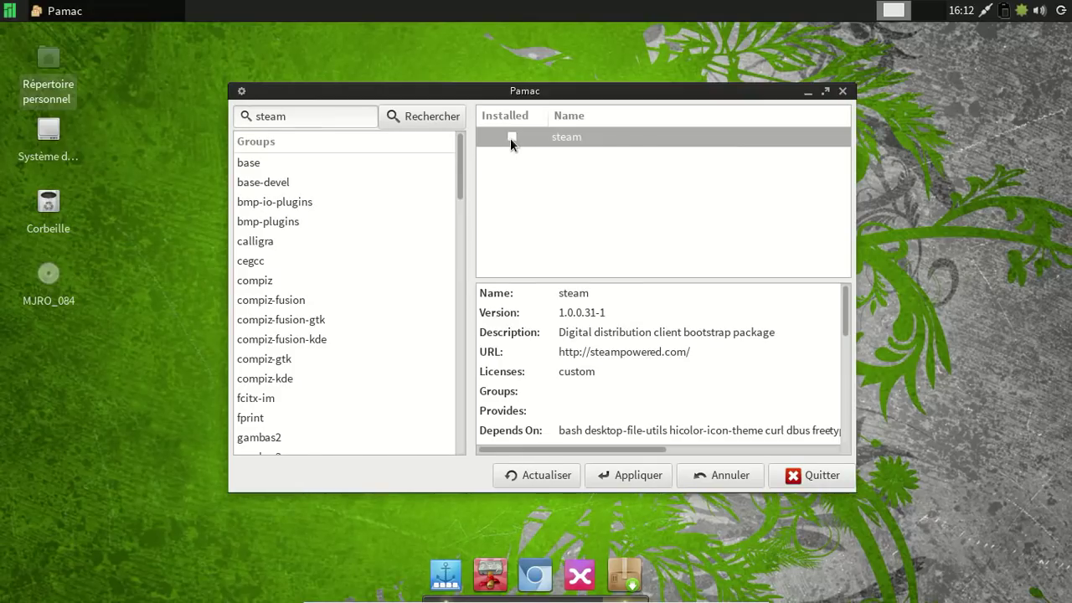
{"action": "left_click", "coordinate": [633, 476]}
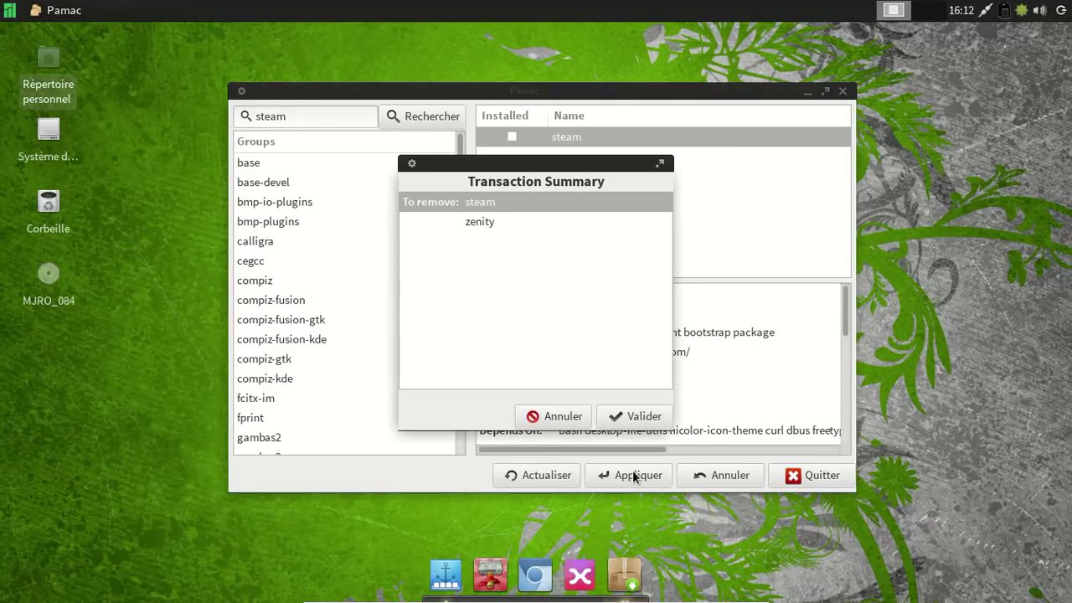
{"action": "left_click", "coordinate": [627, 416]}
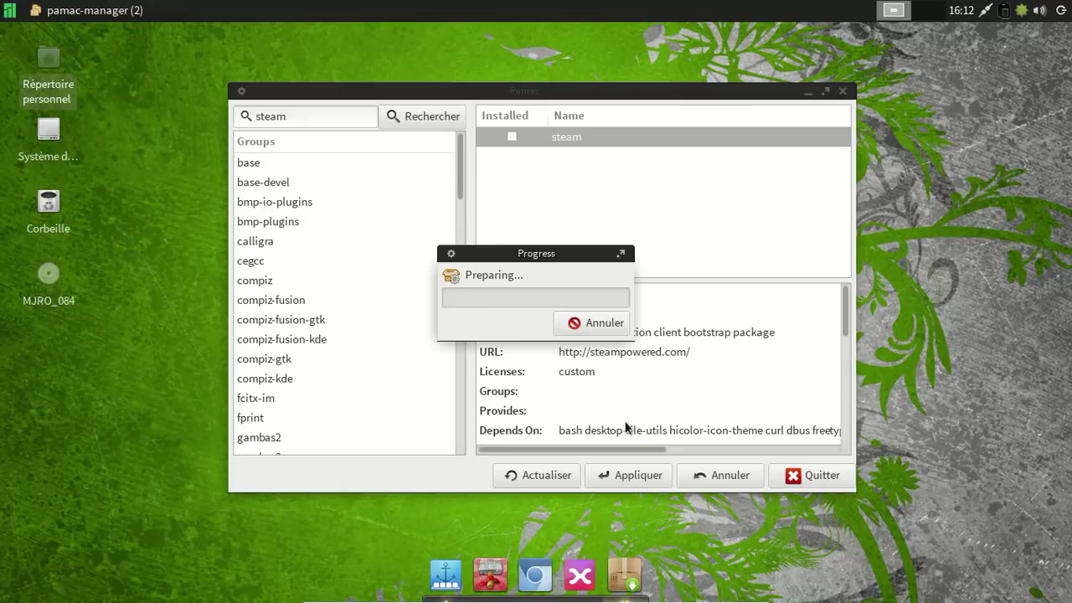
{"action": "type", "text": "••••••••"}
{"action": "key", "text": "Return"}
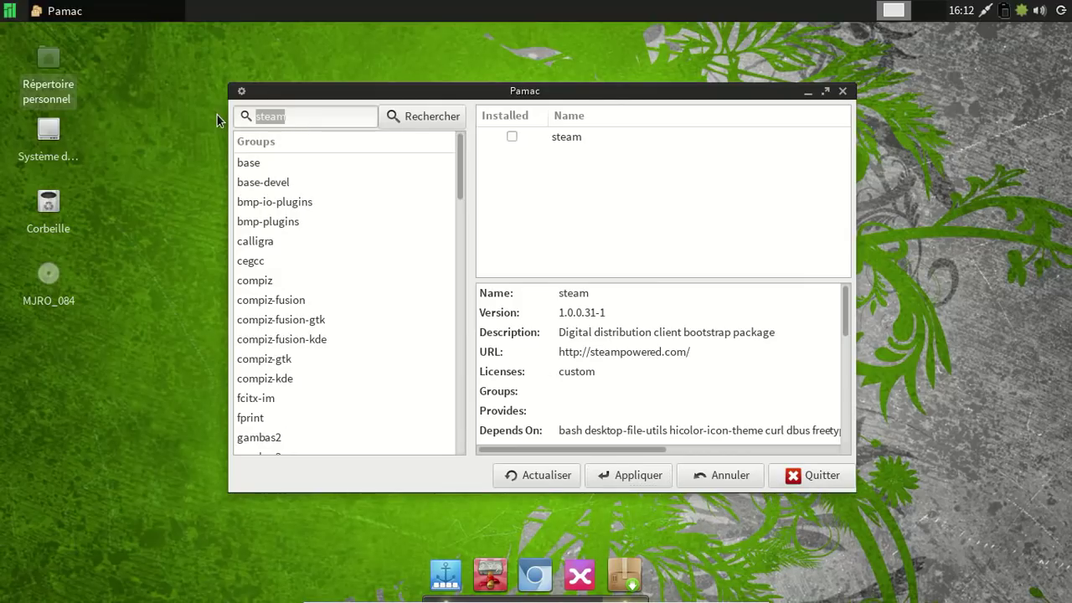
Search for abiword and gnumeric and mark both for removal.
{"action": "type", "text": "abiword"}
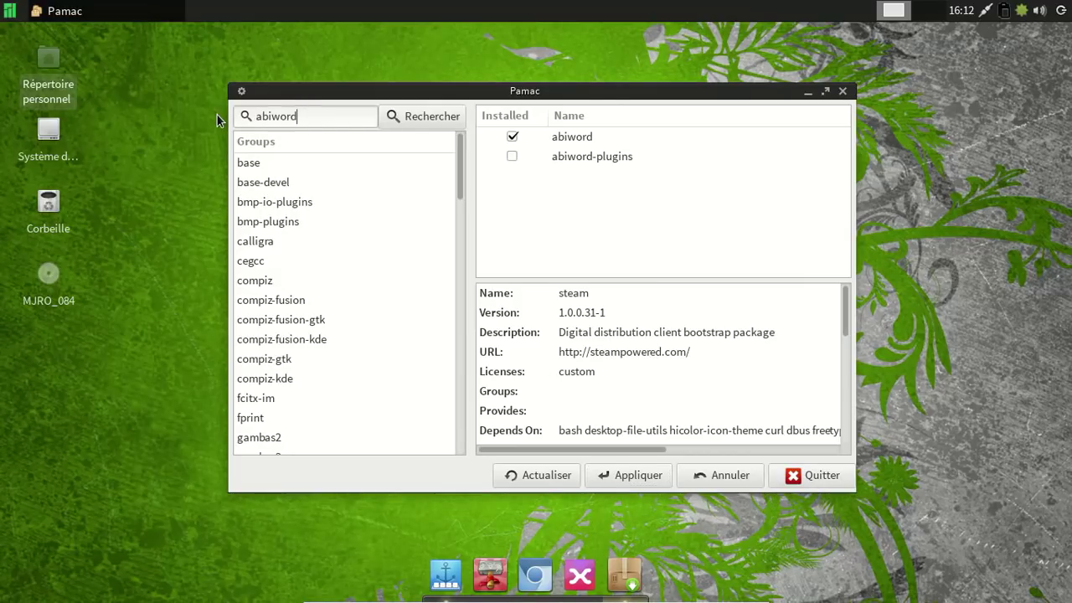
{"action": "left_click", "coordinate": [511, 137]}
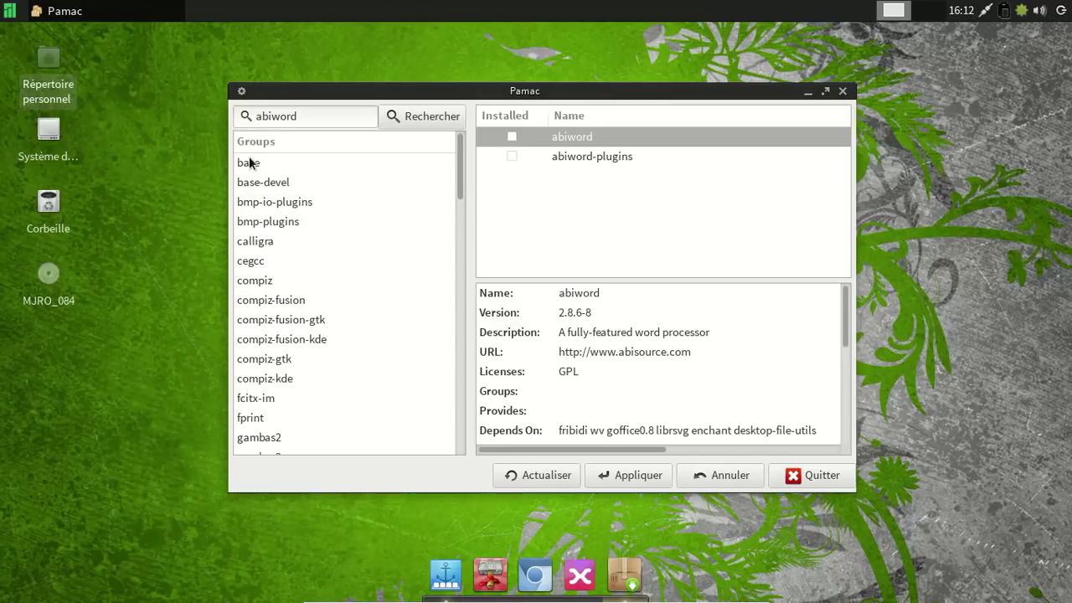
{"action": "left_click_drag", "start_coordinate": [314, 120], "coordinate": [212, 116]}
{"action": "type", "text": "gnumeric"}
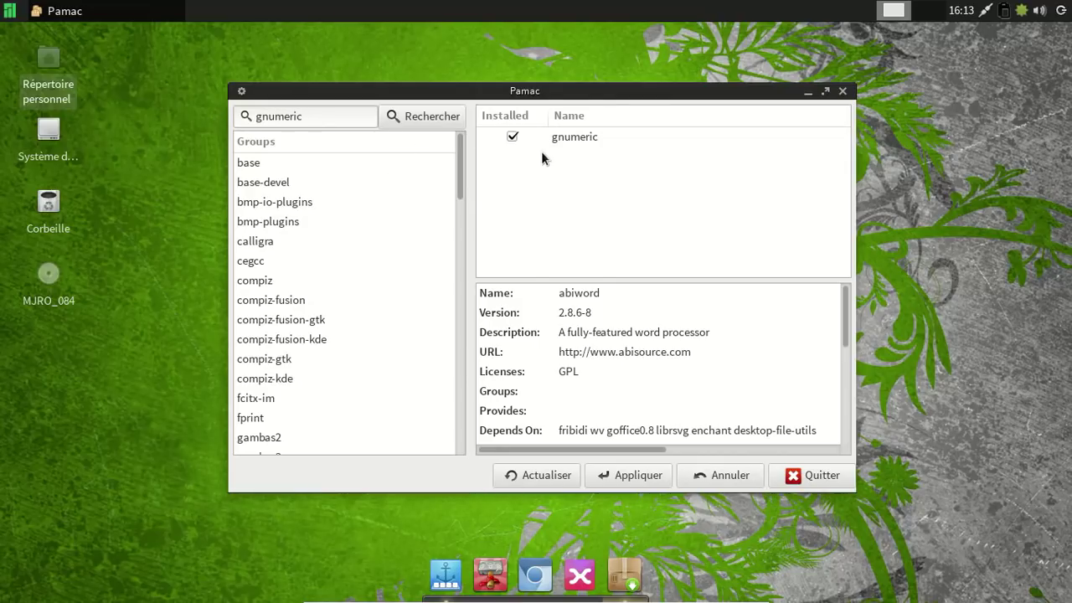
{"action": "left_click", "coordinate": [512, 137]}
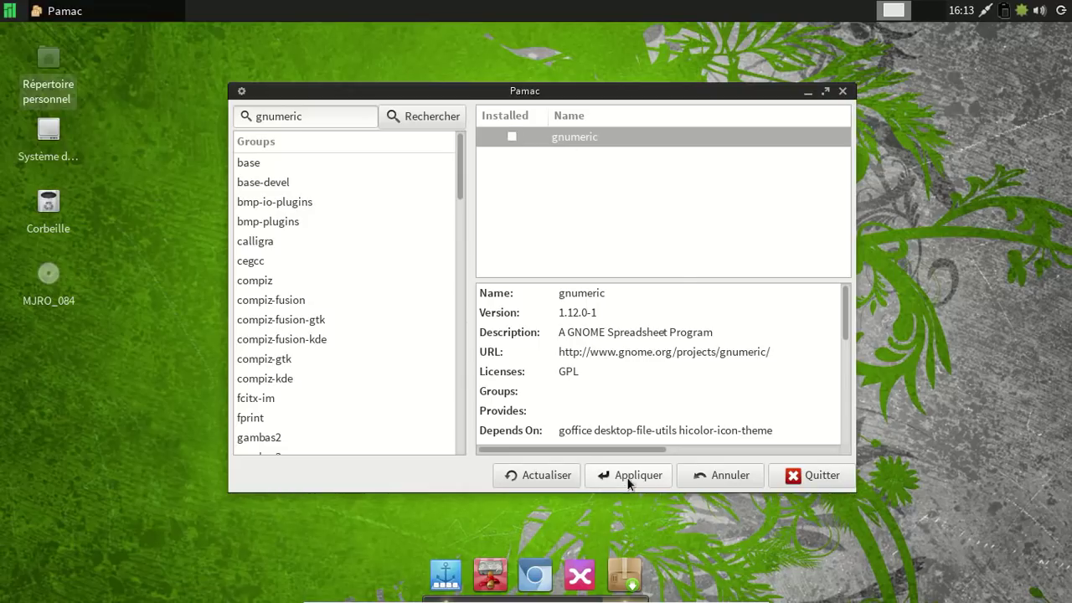
Apply and confirm removal of the six listed packages, including goffice, wv and libgsf.
{"action": "left_click", "coordinate": [630, 482]}
{"action": "left_click", "coordinate": [634, 417]}
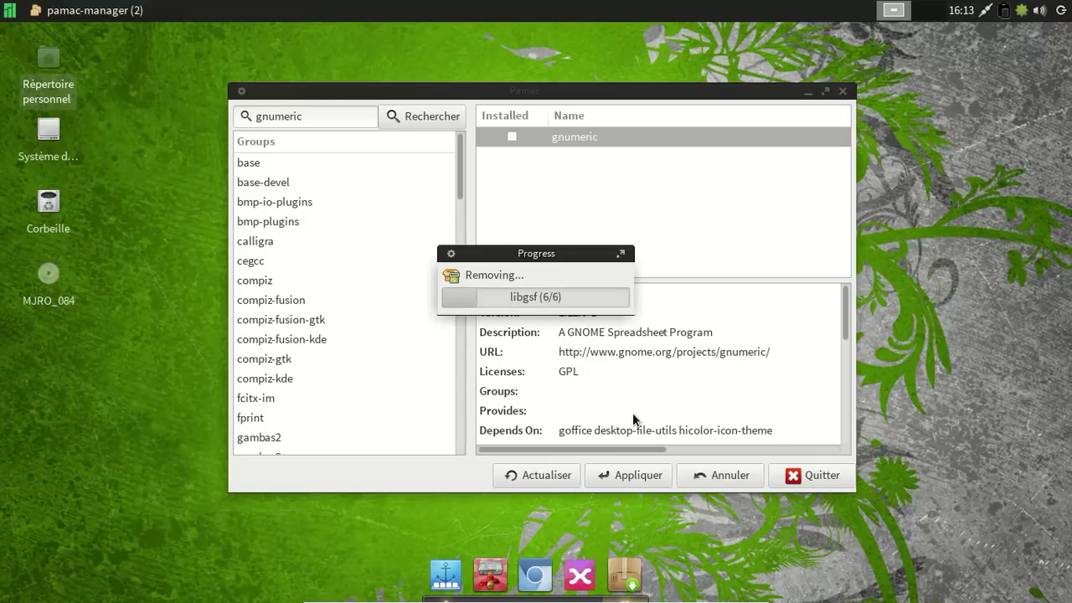
{"action": "scroll", "coordinate": [351, 289], "scroll_direction": "down", "scroll_amount": 4}
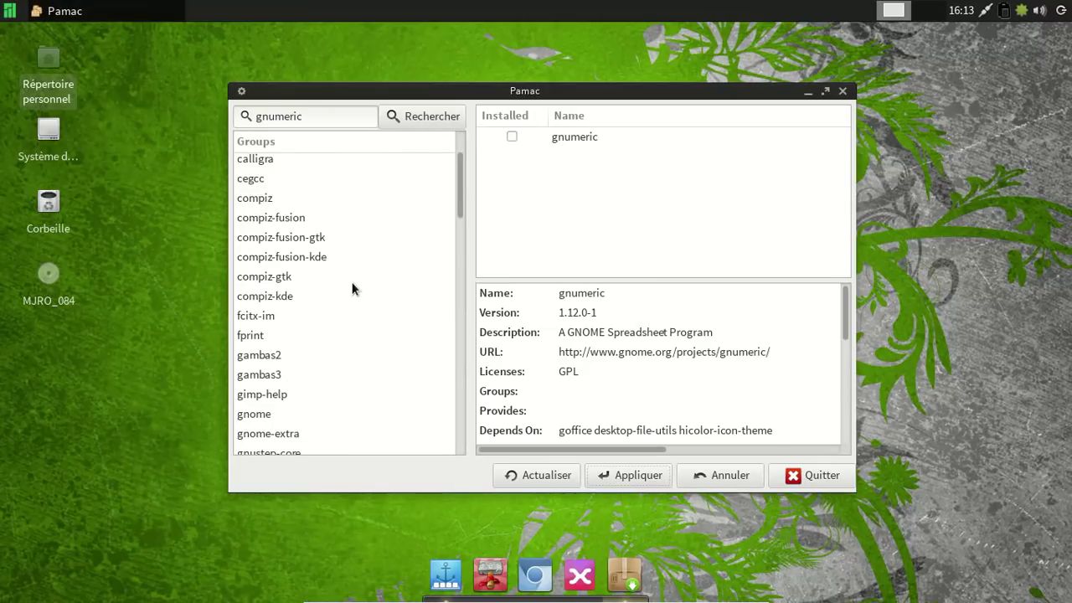
{"action": "scroll", "coordinate": [352, 289], "scroll_direction": "down", "scroll_amount": 1}
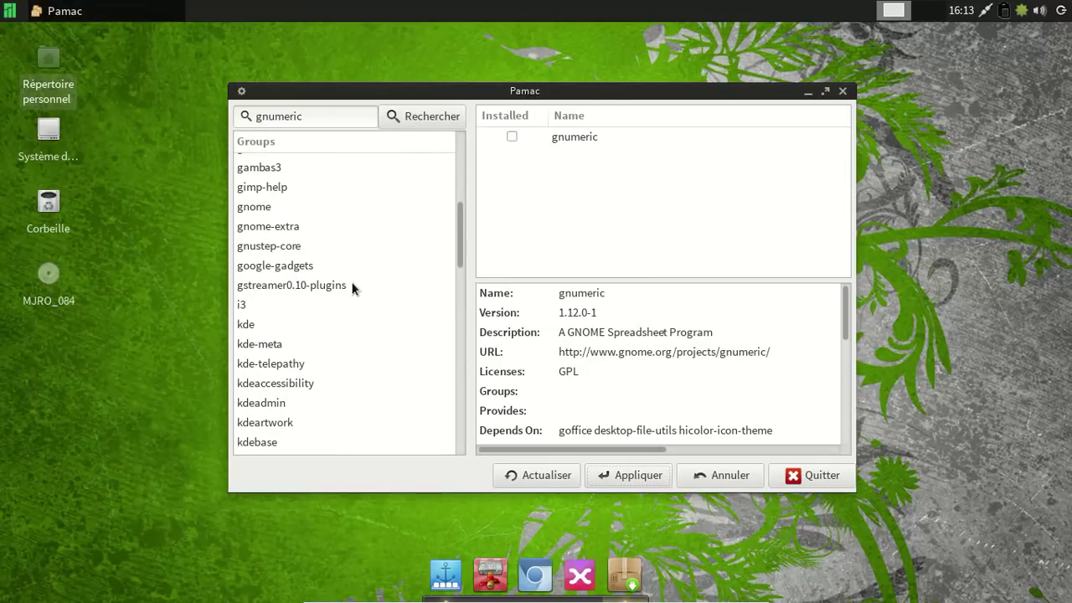
{"action": "scroll", "coordinate": [351, 289], "scroll_direction": "down", "scroll_amount": 9}
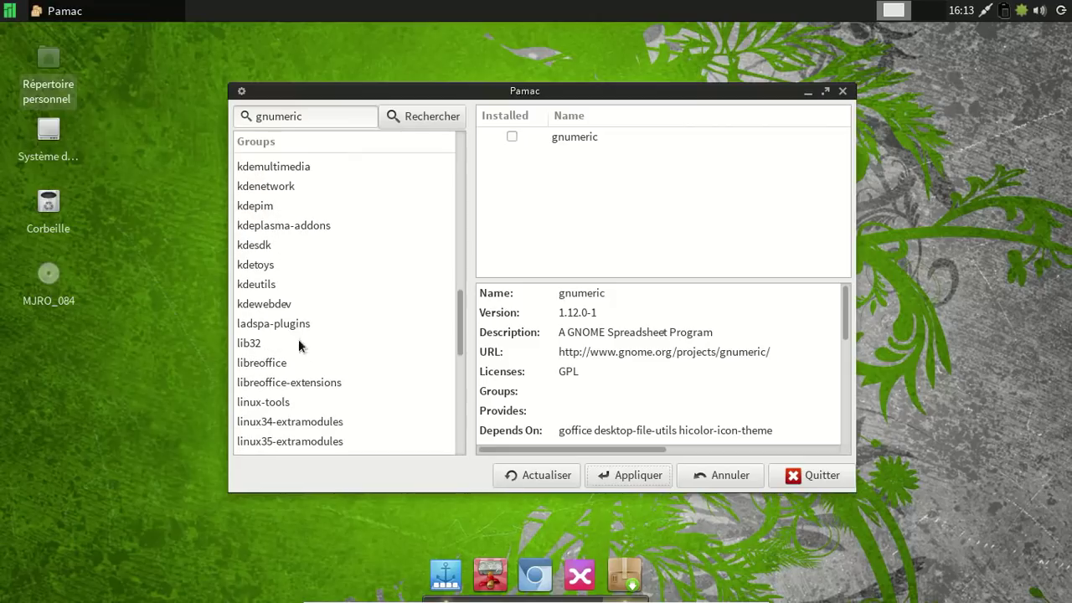
In the libreoffice group, mark base, calc, common, draw, gnome and impress for installation.
{"action": "left_click", "coordinate": [273, 346]}
{"action": "left_click", "coordinate": [283, 371]}
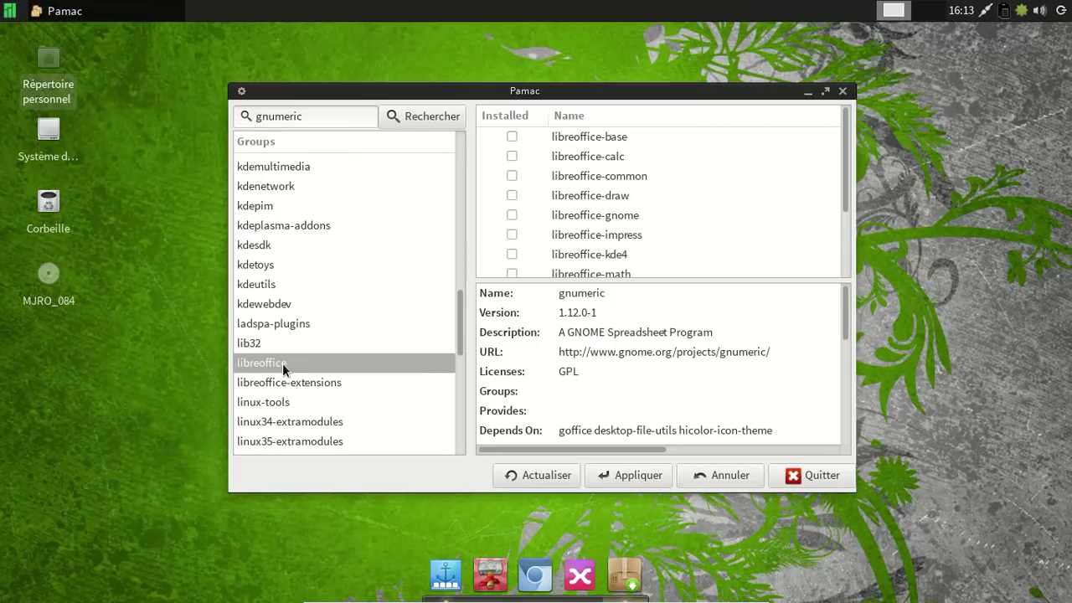
{"action": "left_click", "coordinate": [511, 137]}
{"action": "left_click", "coordinate": [512, 157]}
{"action": "left_click", "coordinate": [511, 176]}
{"action": "left_click", "coordinate": [511, 195]}
{"action": "left_click", "coordinate": [512, 215]}
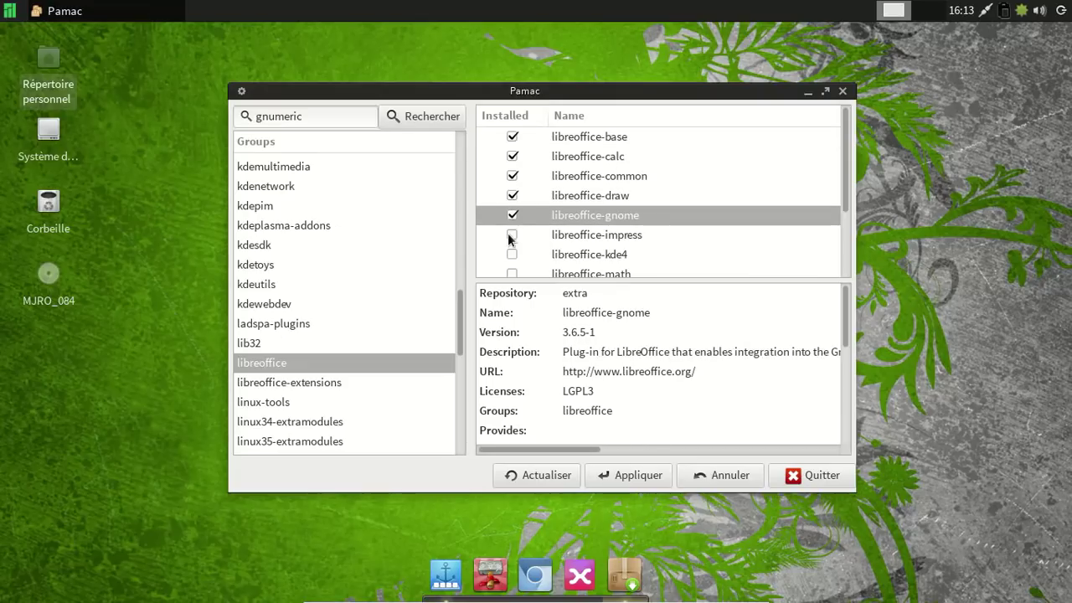
{"action": "left_click", "coordinate": [512, 234]}
Also mark libreoffice-math and libreoffice-writer, then apply the selection.
{"action": "scroll", "coordinate": [804, 186], "scroll_direction": "down", "scroll_amount": 1}
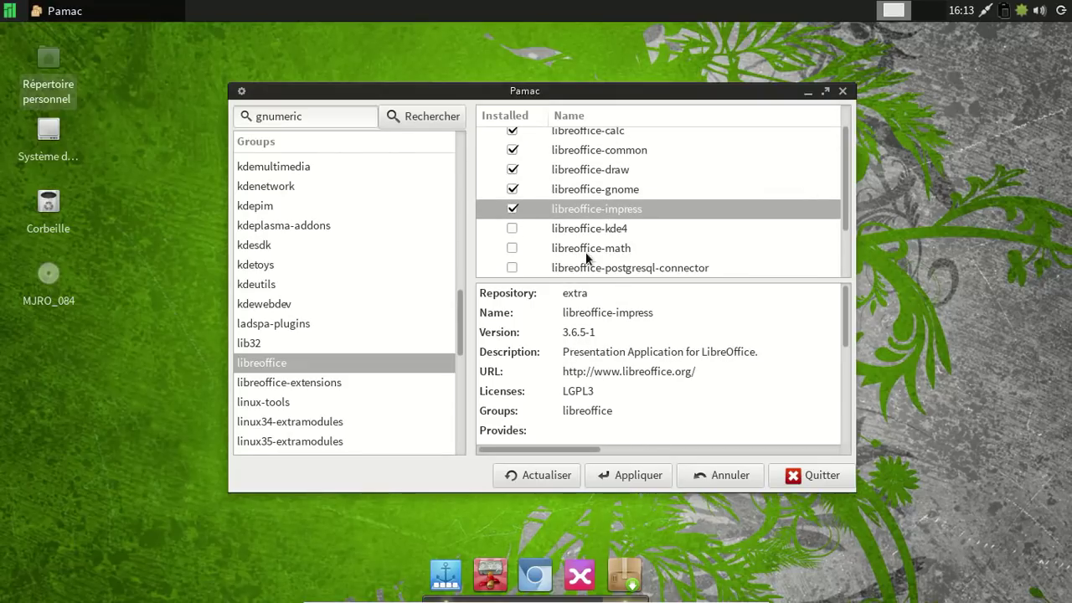
{"action": "left_click", "coordinate": [512, 248]}
{"action": "left_click", "coordinate": [511, 266]}
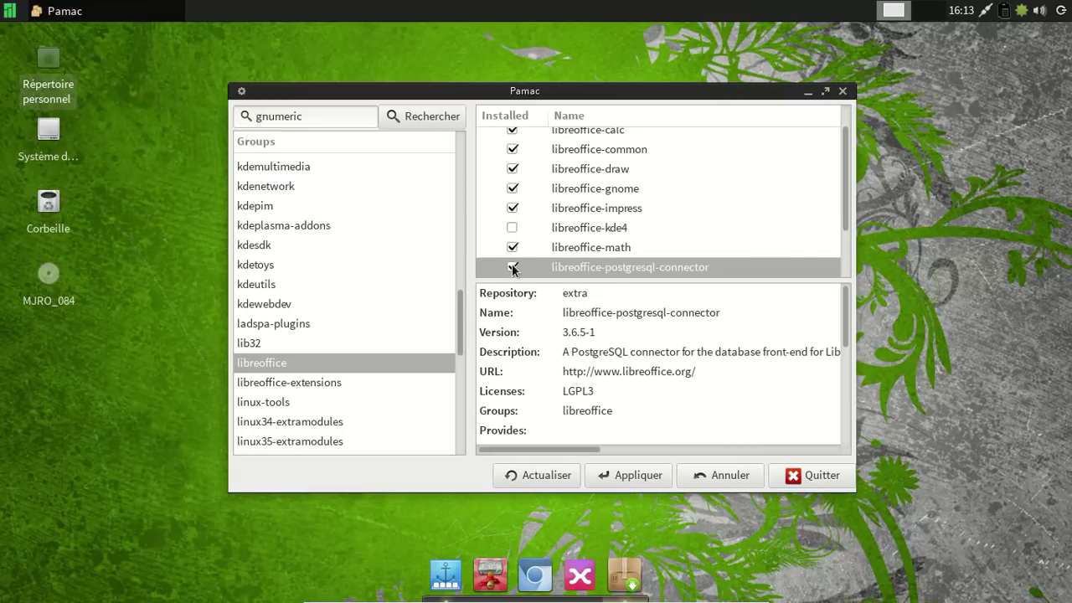
{"action": "scroll", "coordinate": [669, 243], "scroll_direction": "down", "scroll_amount": 3}
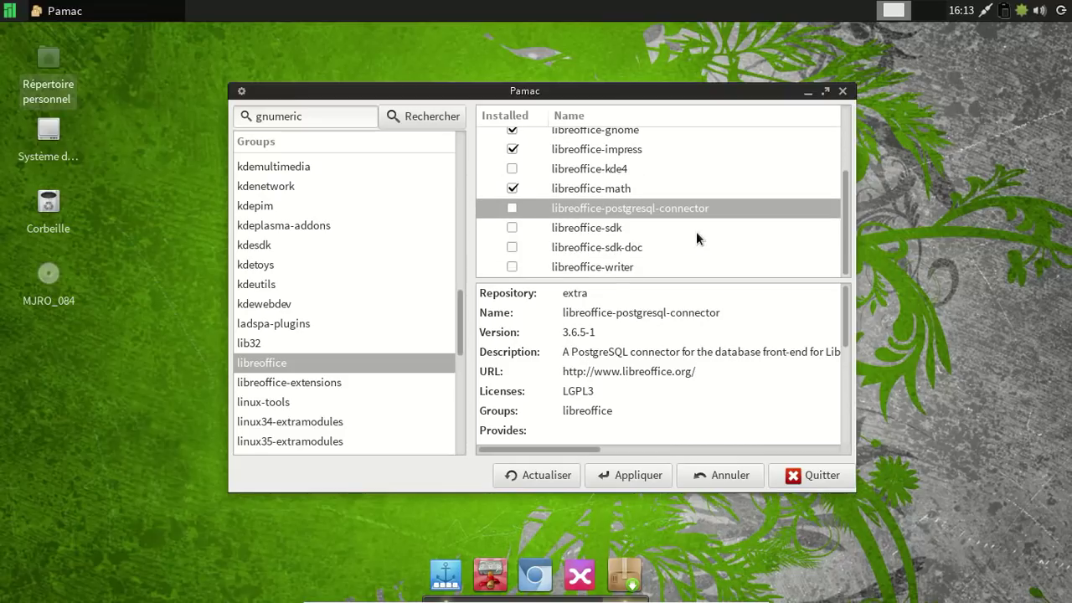
{"action": "left_click", "coordinate": [512, 267]}
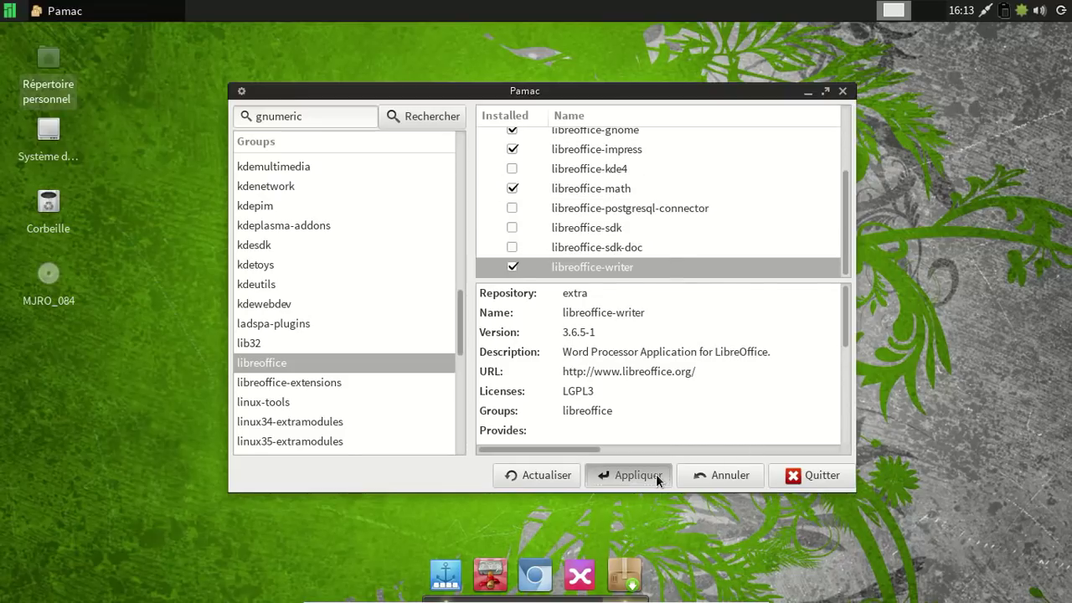
{"action": "left_click", "coordinate": [656, 474]}
Choose libreoffice-fr as the language pack and confirm the choice.
{"action": "scroll", "coordinate": [540, 290], "scroll_direction": "down", "scroll_amount": 7}
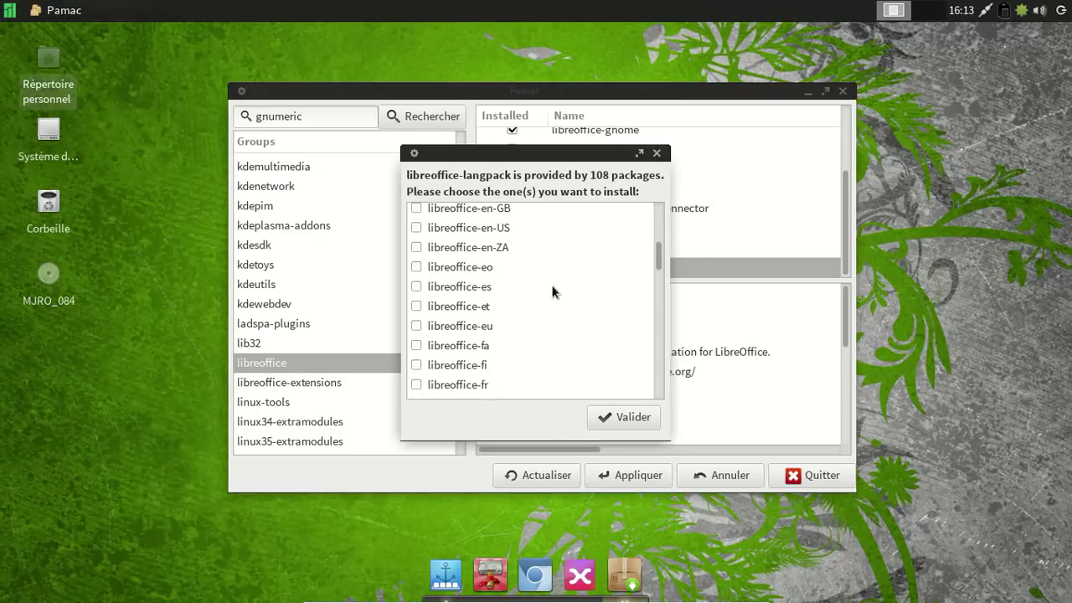
{"action": "left_click", "coordinate": [416, 384]}
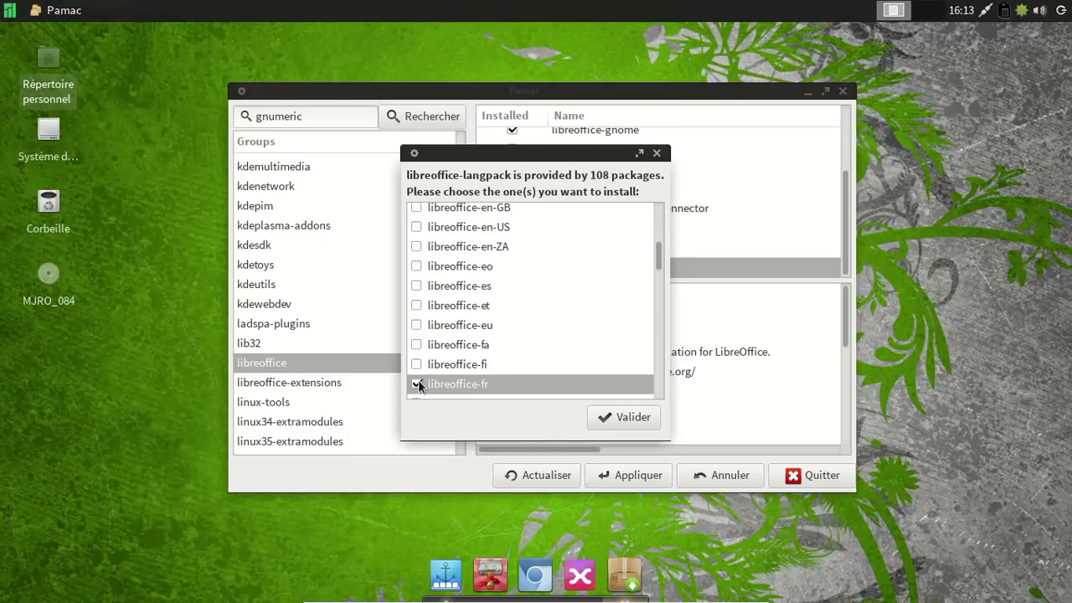
{"action": "left_click", "coordinate": [601, 422]}
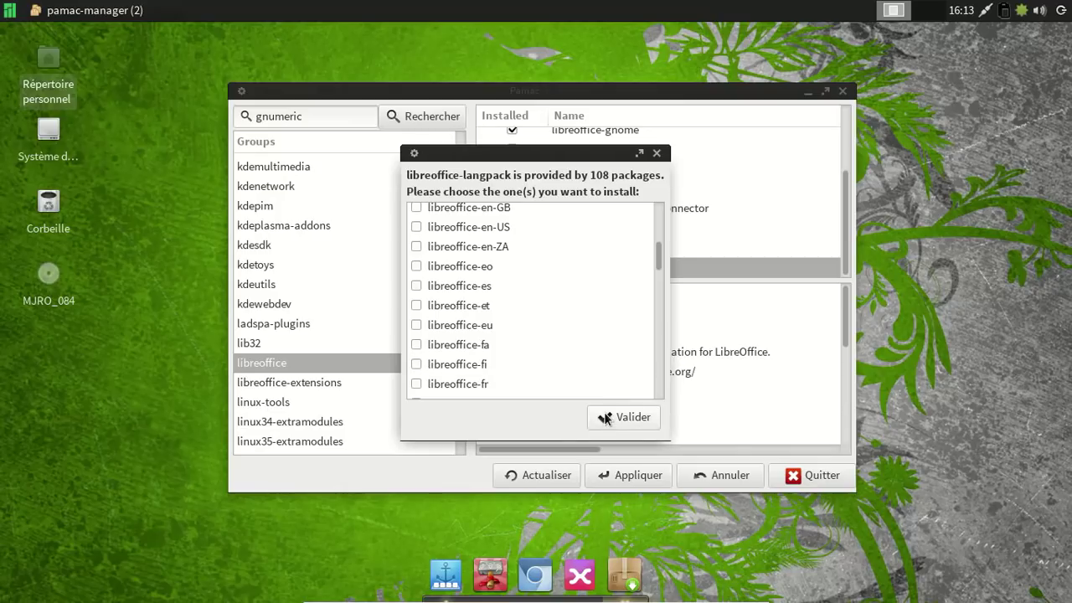
{"action": "left_click", "coordinate": [605, 418]}
{"action": "scroll", "coordinate": [659, 249], "scroll_direction": "down", "scroll_amount": 2}
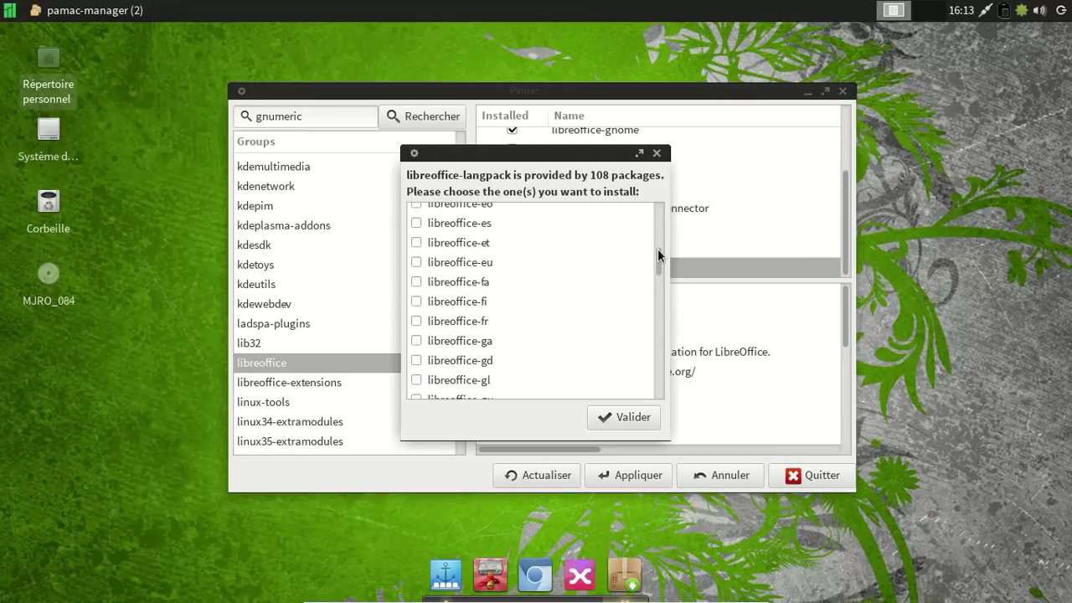
{"action": "left_click", "coordinate": [417, 322]}
{"action": "left_click", "coordinate": [620, 417]}
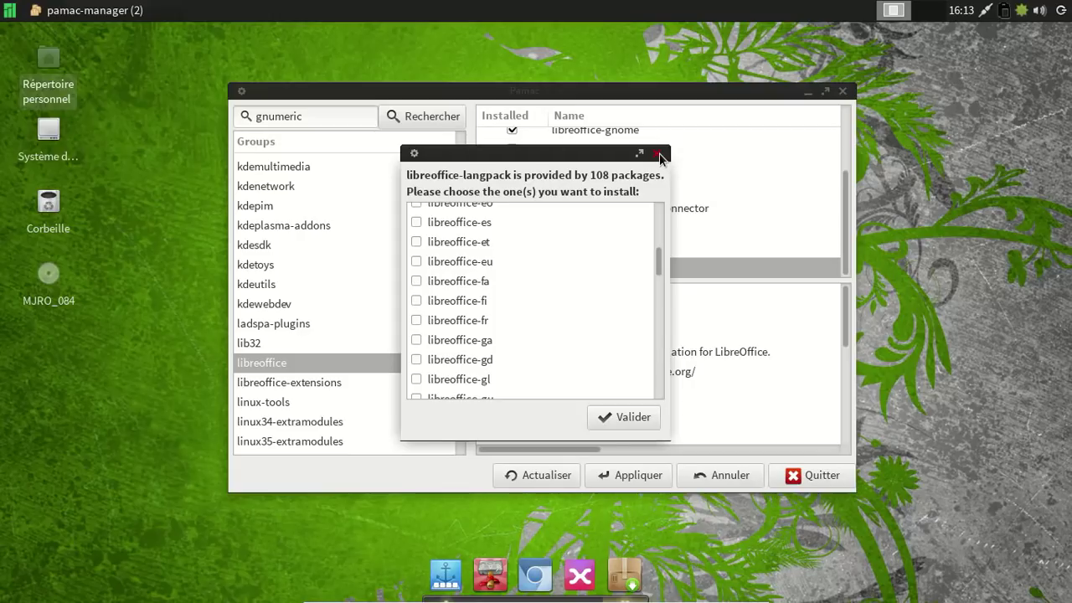
{"action": "left_click", "coordinate": [634, 418]}
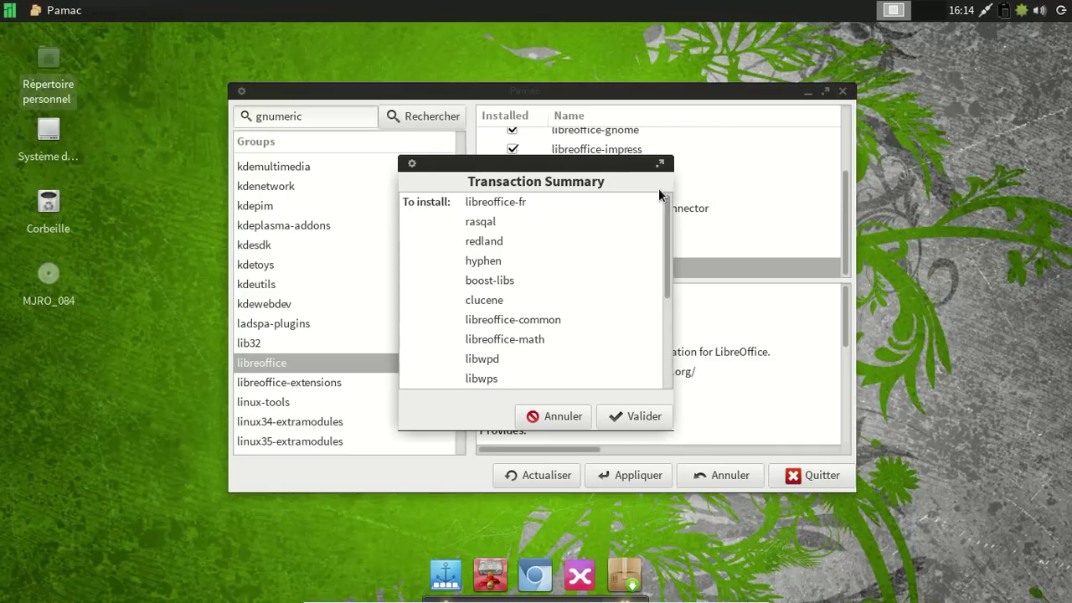
Approve the transaction summary to start downloading the 77.11 MiB of LibreOffice packages.
{"action": "left_click_drag", "start_coordinate": [664, 233], "coordinate": [668, 353]}
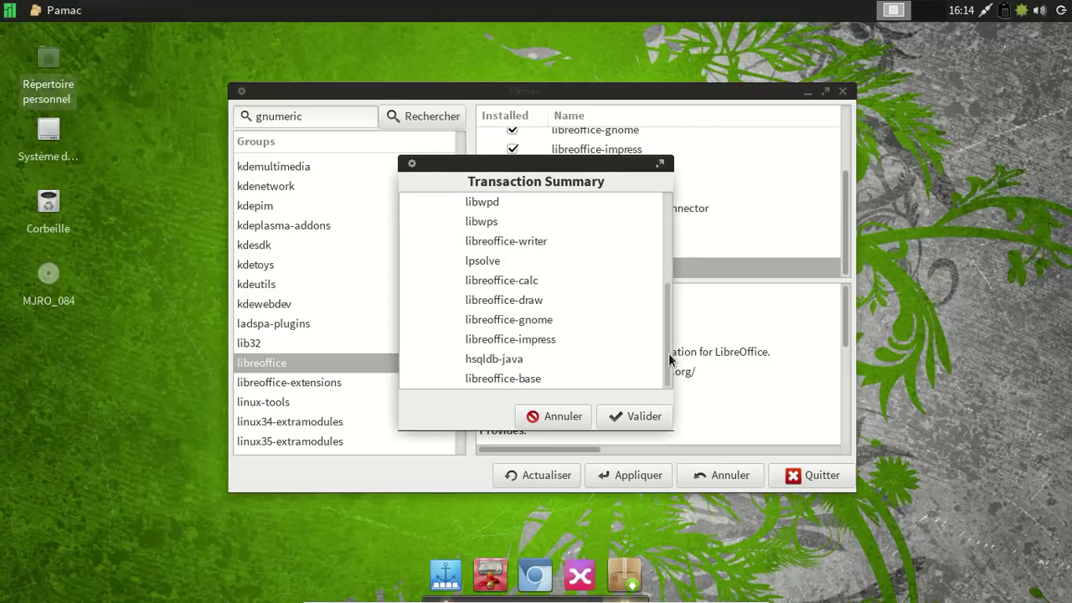
{"action": "left_click", "coordinate": [624, 419]}
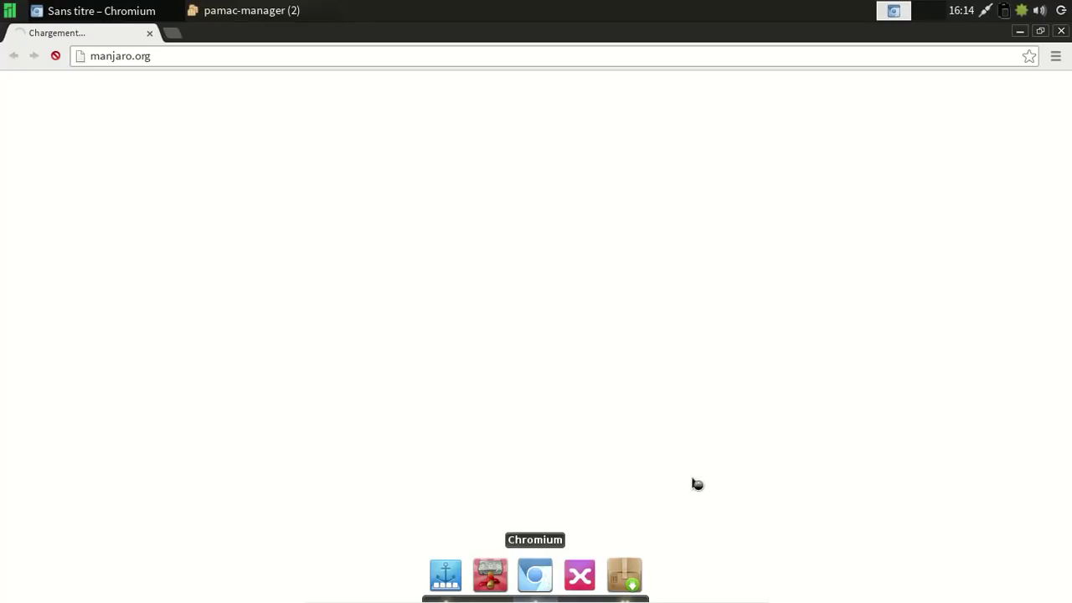
Check Chromium's version on its About page, close that tab, and open a new tab.
{"action": "left_click", "coordinate": [1055, 55]}
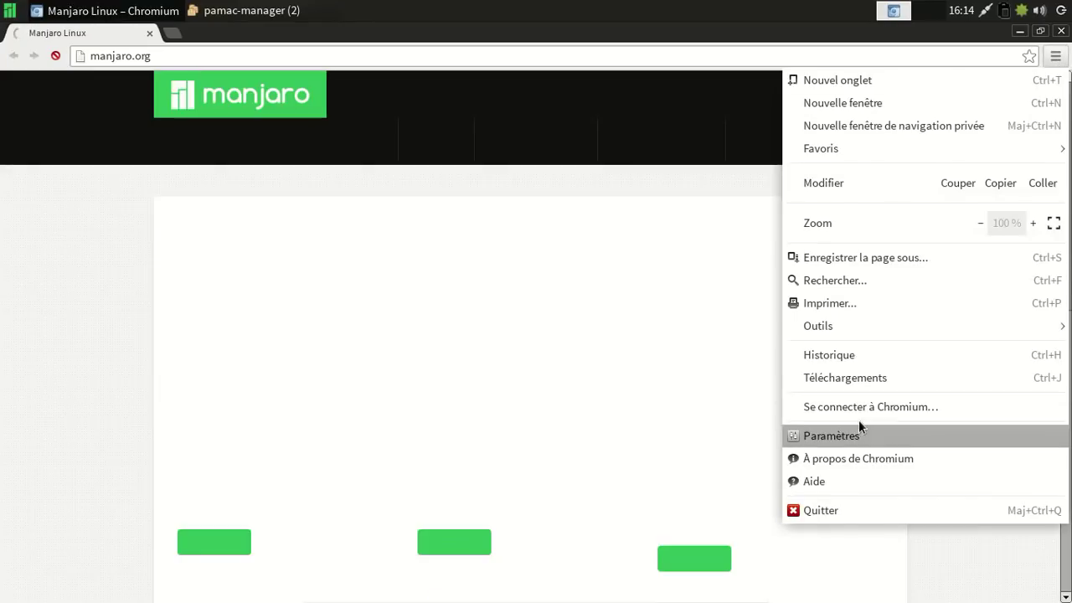
{"action": "left_click", "coordinate": [851, 459]}
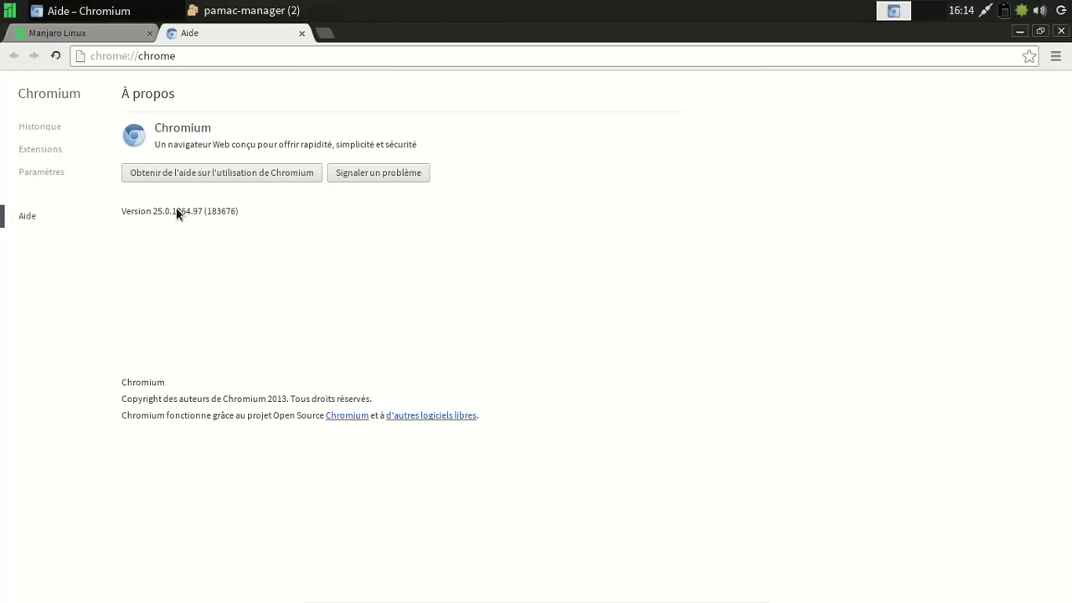
{"action": "left_click", "coordinate": [300, 35]}
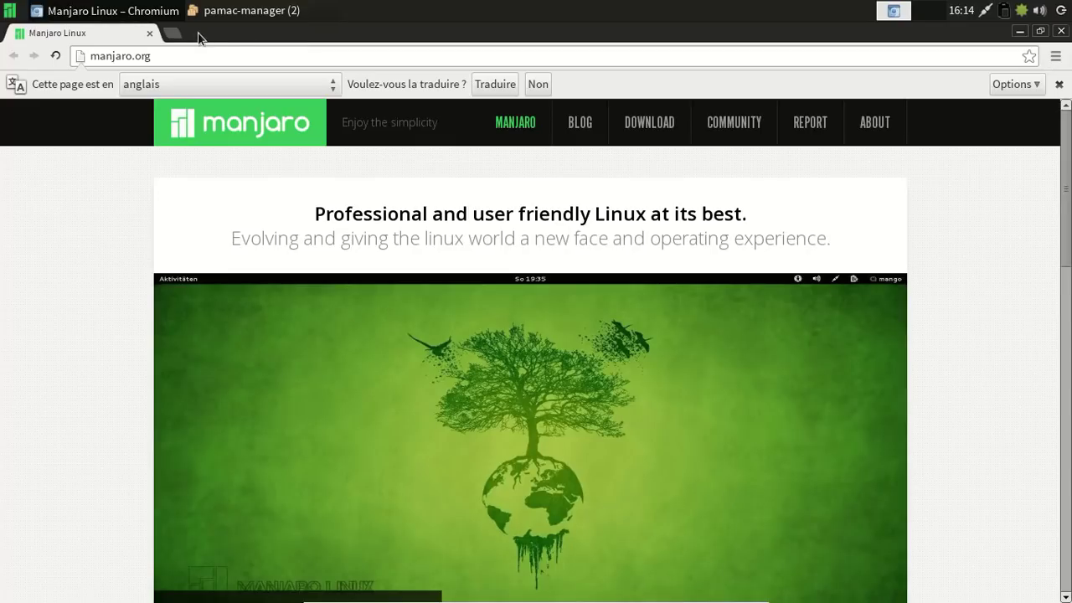
{"action": "left_click", "coordinate": [170, 34]}
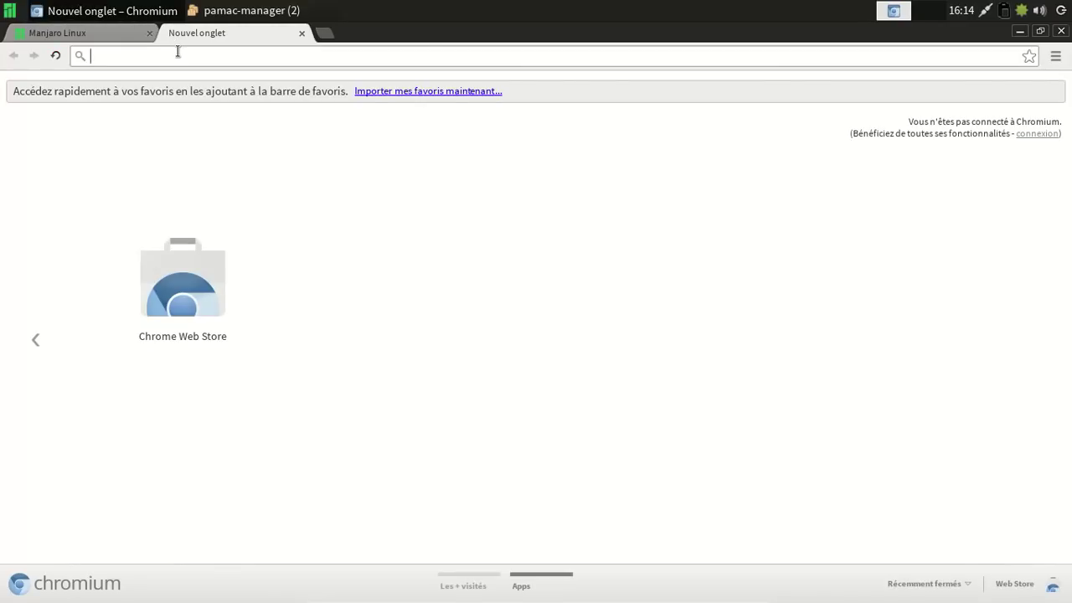
Load html5test.com, confirm the detected browser and decline the translation offer.
{"action": "type", "text": "html5tes"}
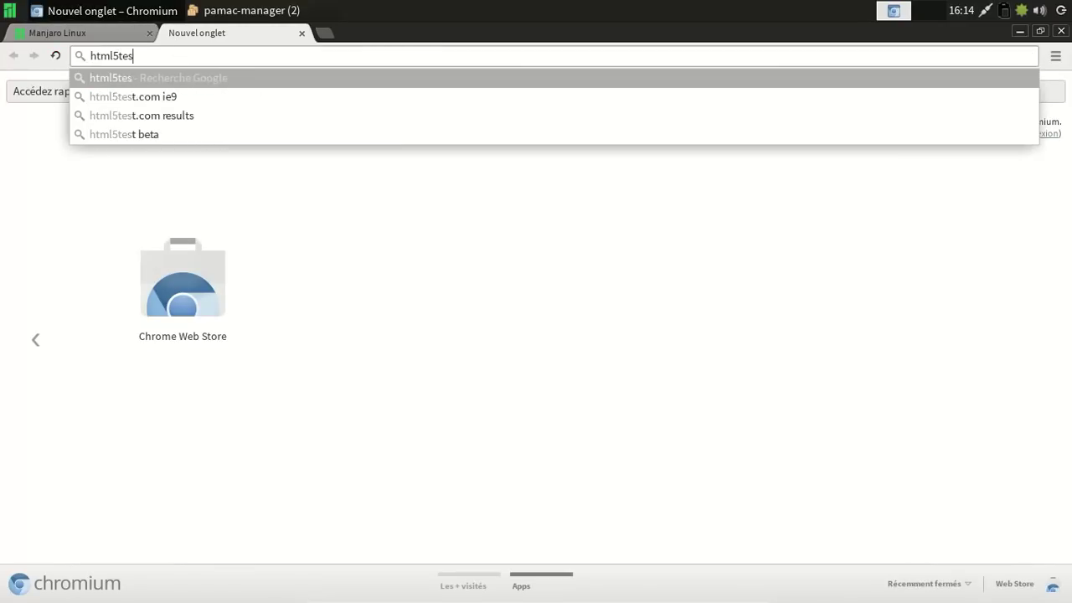
{"action": "type", "text": "t.com"}
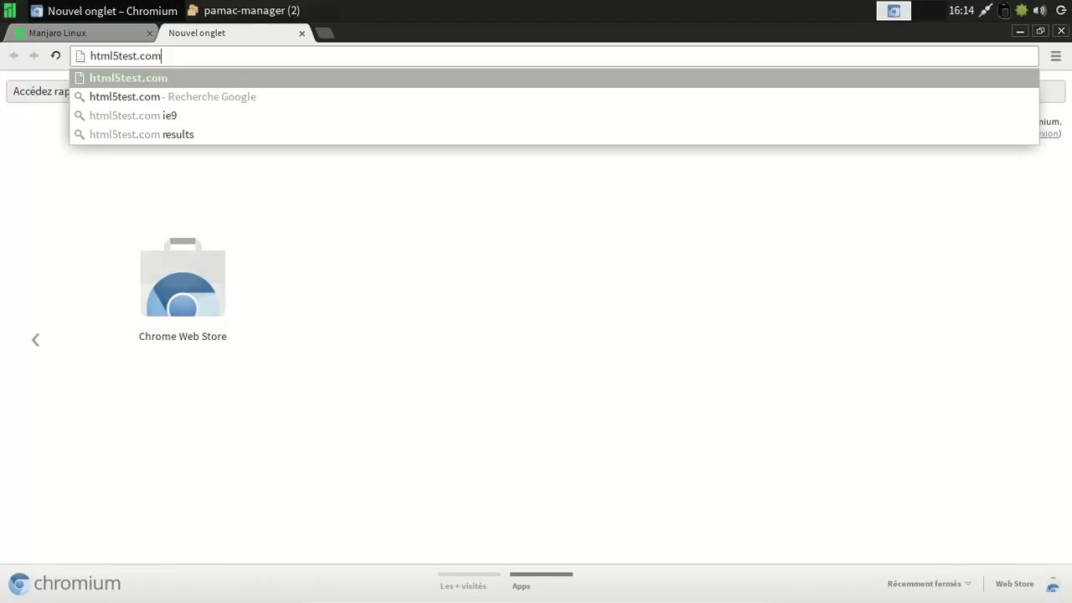
{"action": "key", "text": "Return"}
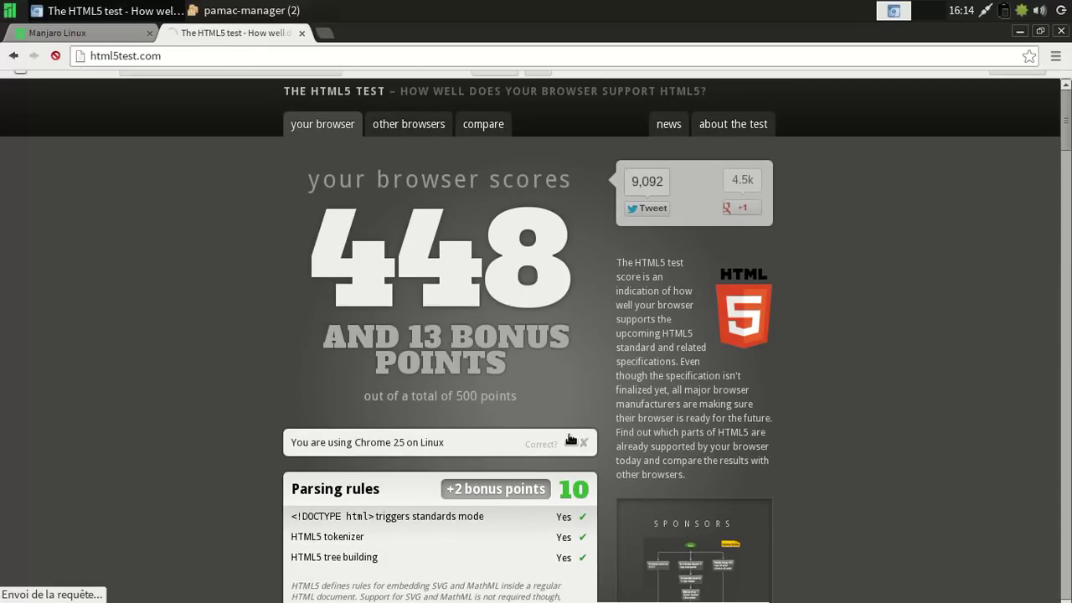
{"action": "left_click", "coordinate": [568, 466]}
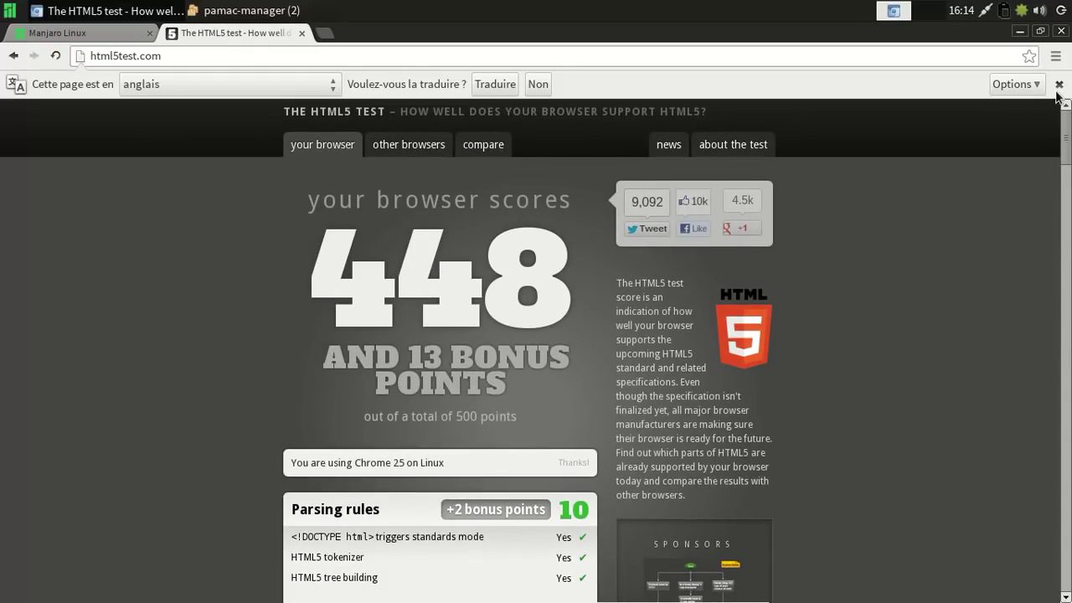
{"action": "left_click", "coordinate": [1058, 84]}
Review the HTML5 score of 448 plus 13 bonus points, then close Chromium.
{"action": "left_click_drag", "start_coordinate": [1069, 127], "coordinate": [1033, 460]}
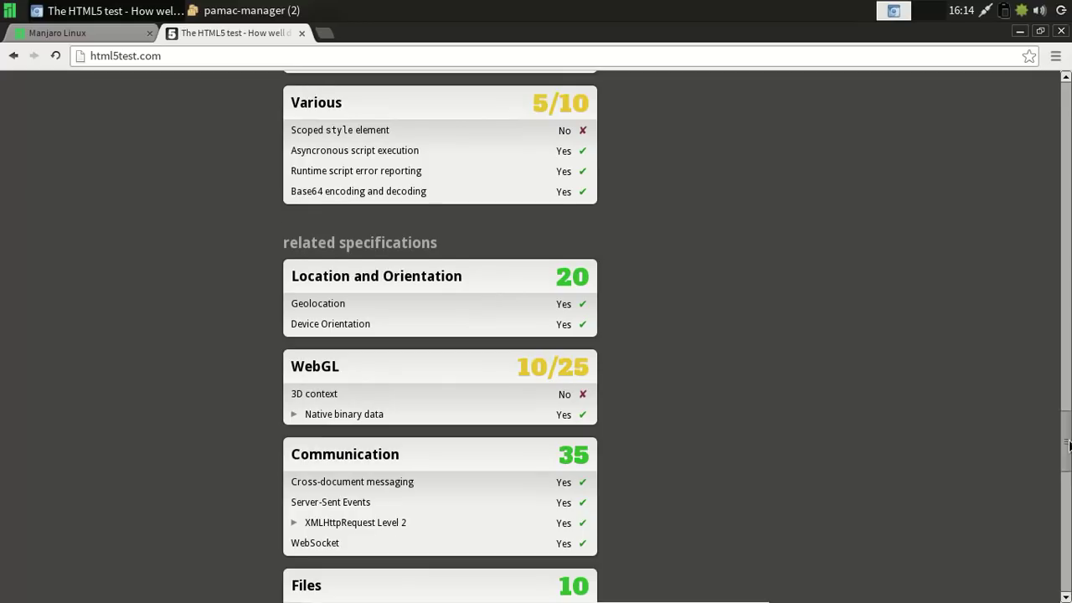
{"action": "left_click_drag", "start_coordinate": [1065, 441], "coordinate": [1065, 353]}
{"action": "left_click_drag", "start_coordinate": [1066, 74], "coordinate": [1066, 74]}
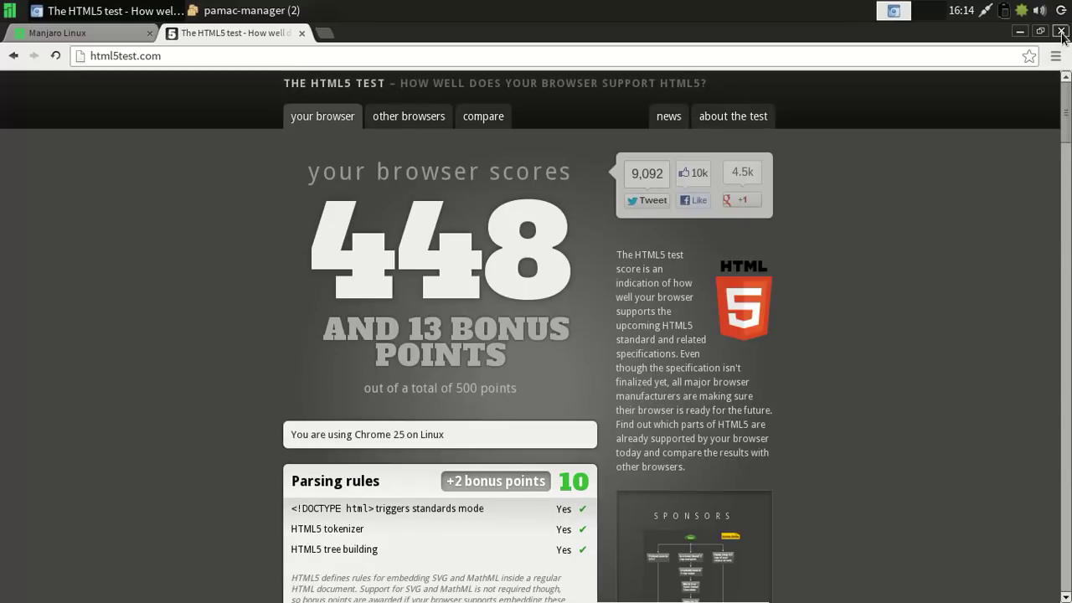
{"action": "left_click", "coordinate": [1060, 33]}
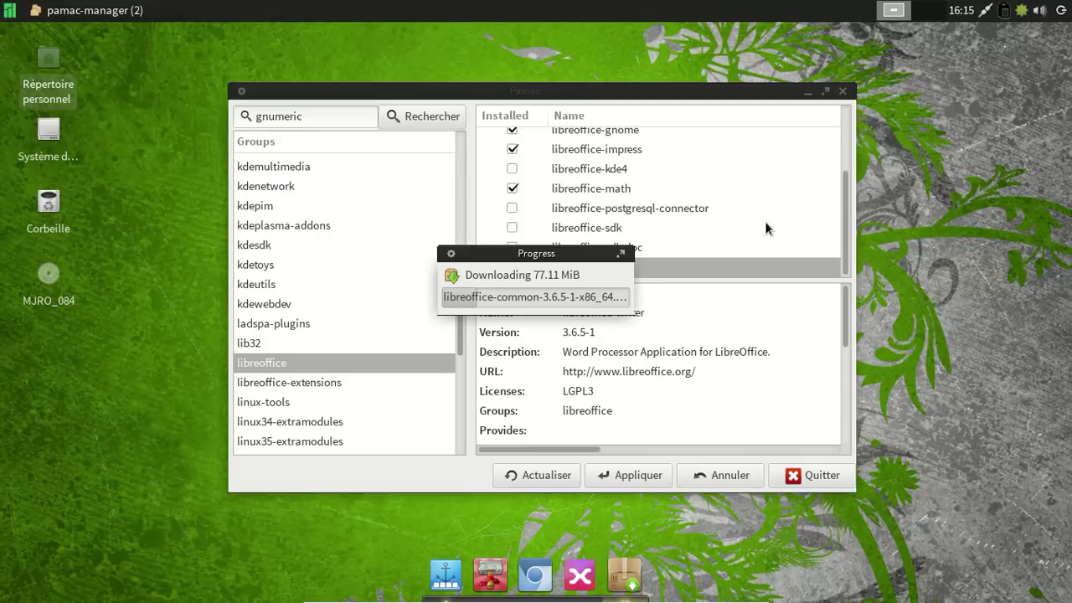
Browse the Xfce application menu categories and launch Système > Configurer Lxdm.
{"action": "left_click", "coordinate": [10, 10]}
{"action": "mouse_move", "coordinate": [65, 171]}
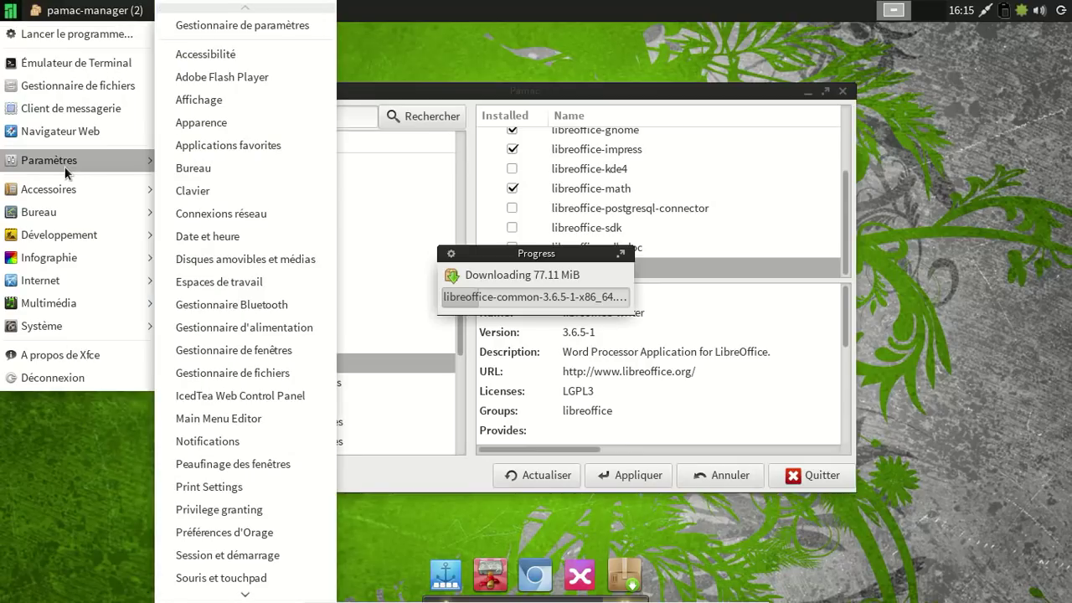
{"action": "mouse_move", "coordinate": [71, 190]}
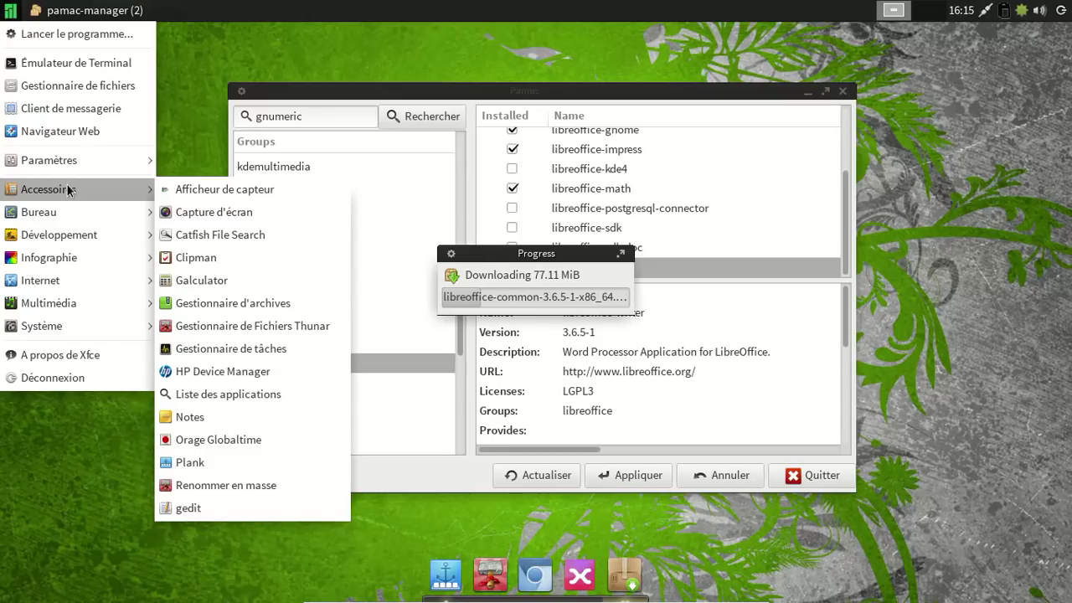
{"action": "mouse_move", "coordinate": [56, 219]}
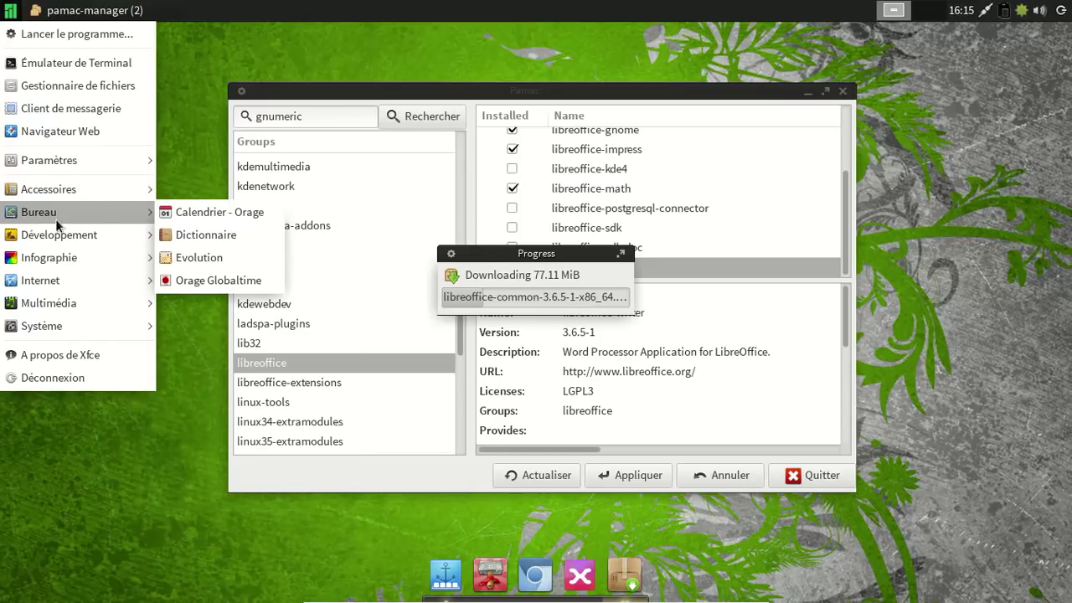
{"action": "mouse_move", "coordinate": [48, 258]}
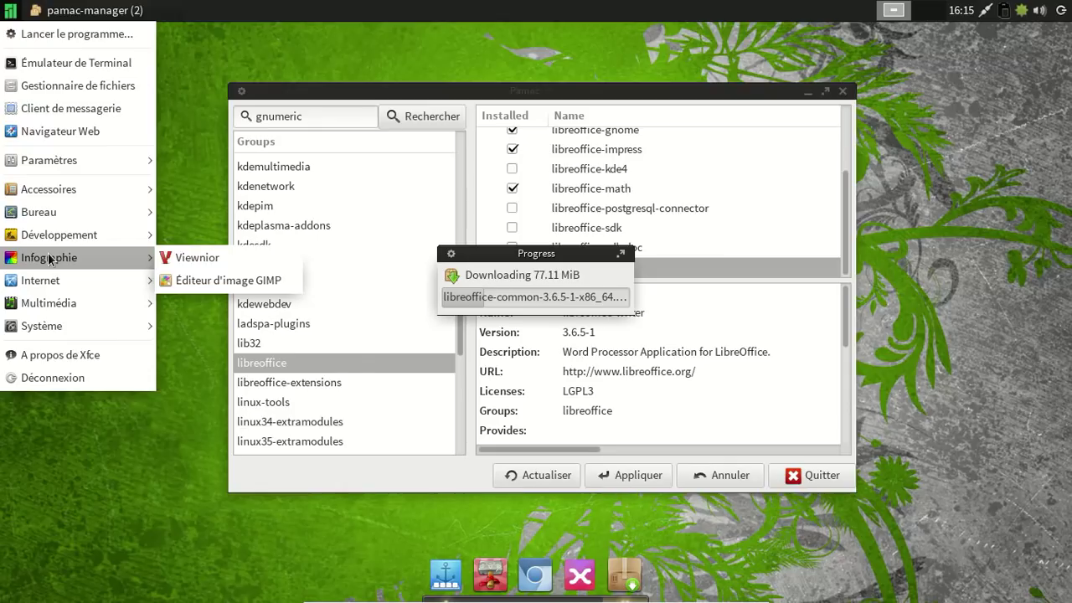
{"action": "mouse_move", "coordinate": [49, 279]}
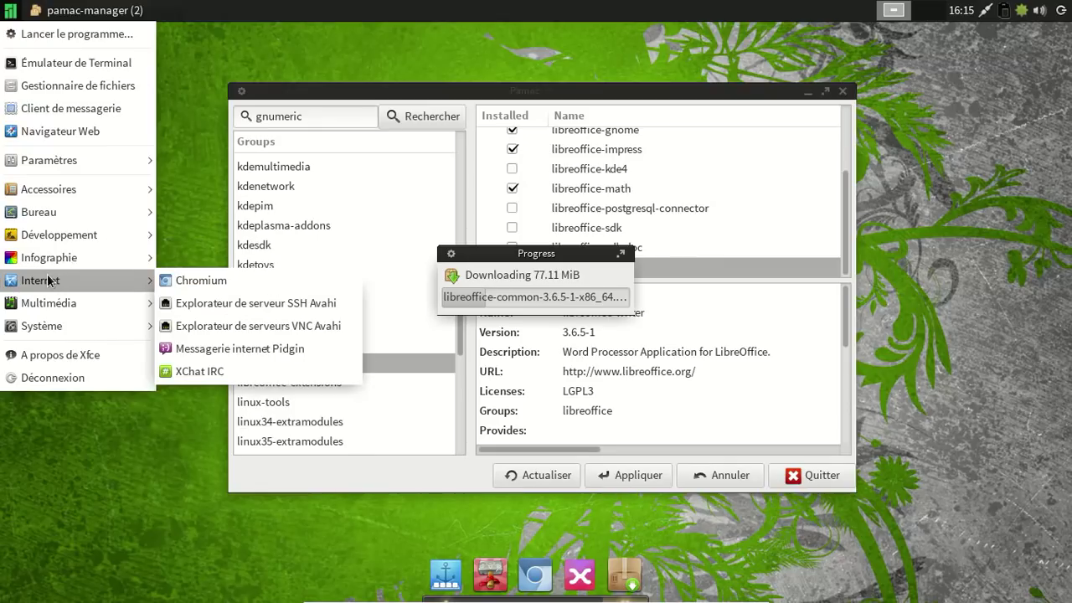
{"action": "mouse_move", "coordinate": [57, 308]}
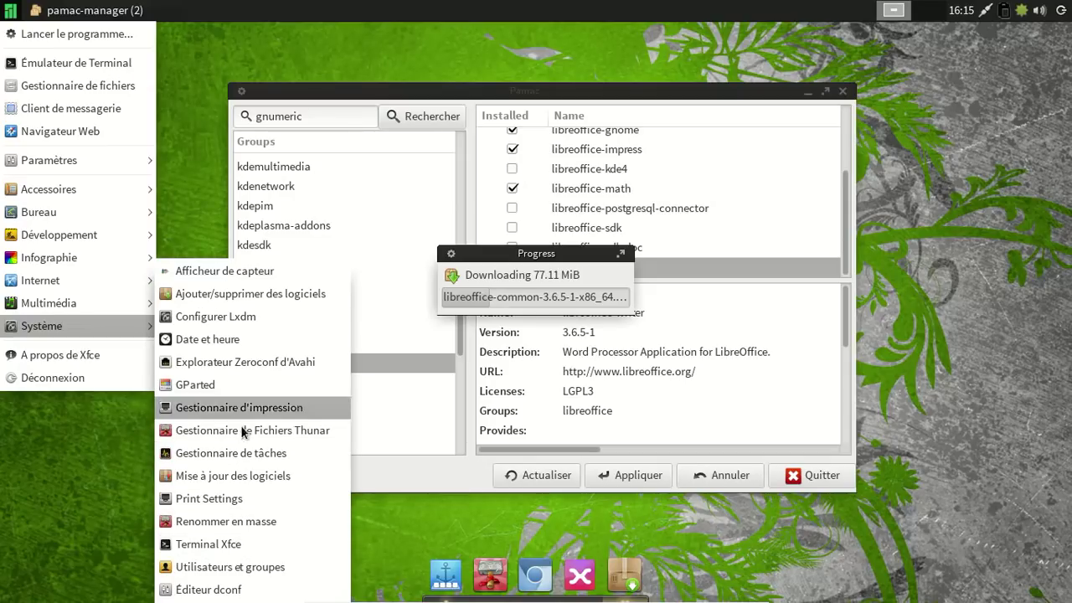
{"action": "left_click", "coordinate": [231, 326]}
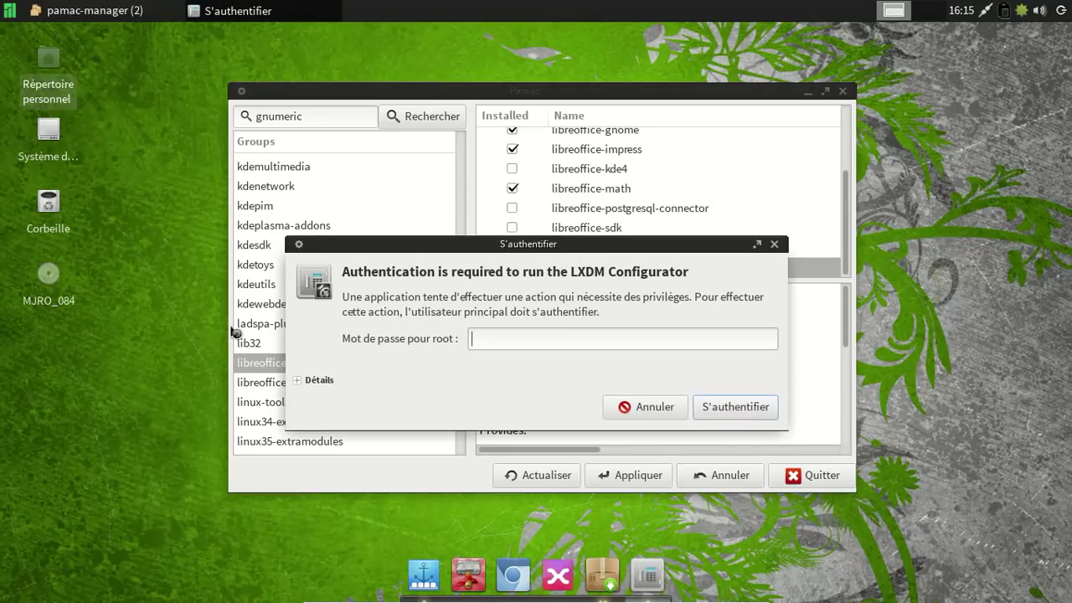
Authenticate as root, enable 'Afficher les dispositions de clavier', and close the LXDM configuration.
{"action": "key", "text": "Return"}
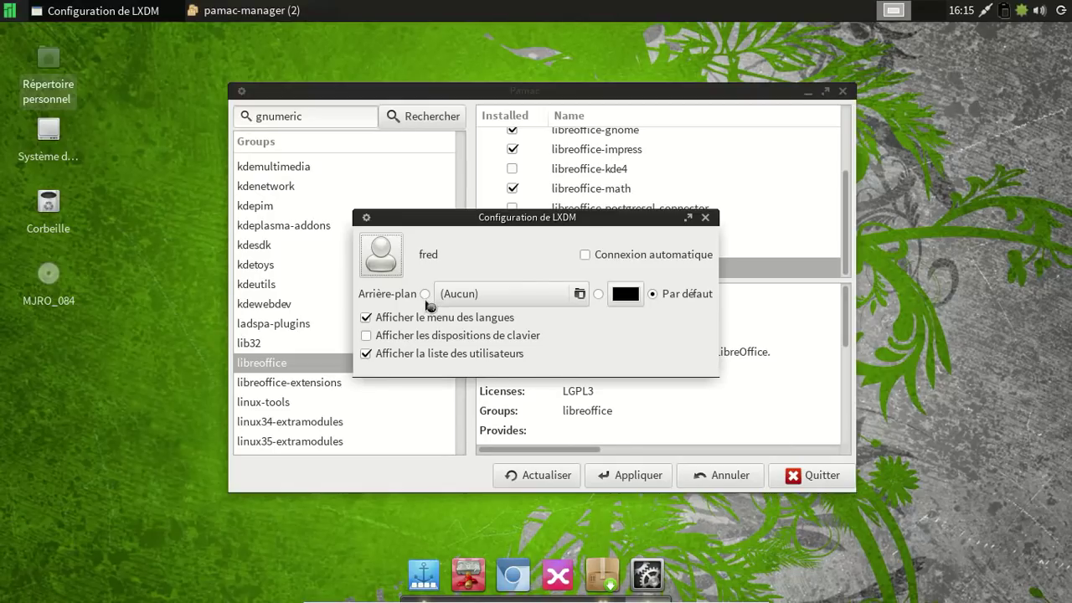
{"action": "left_click", "coordinate": [500, 339]}
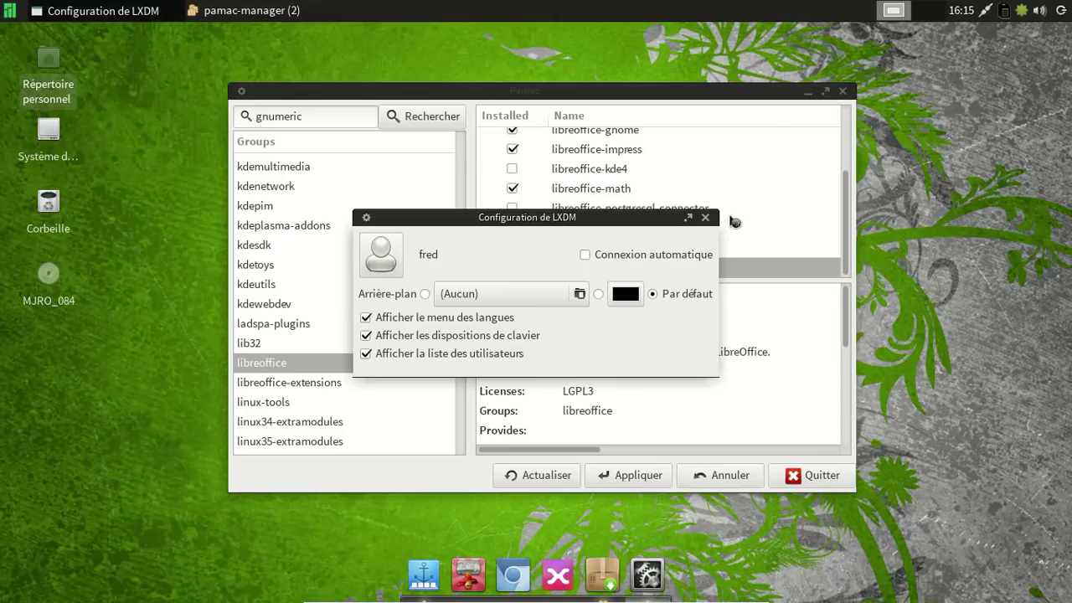
{"action": "left_click", "coordinate": [706, 218]}
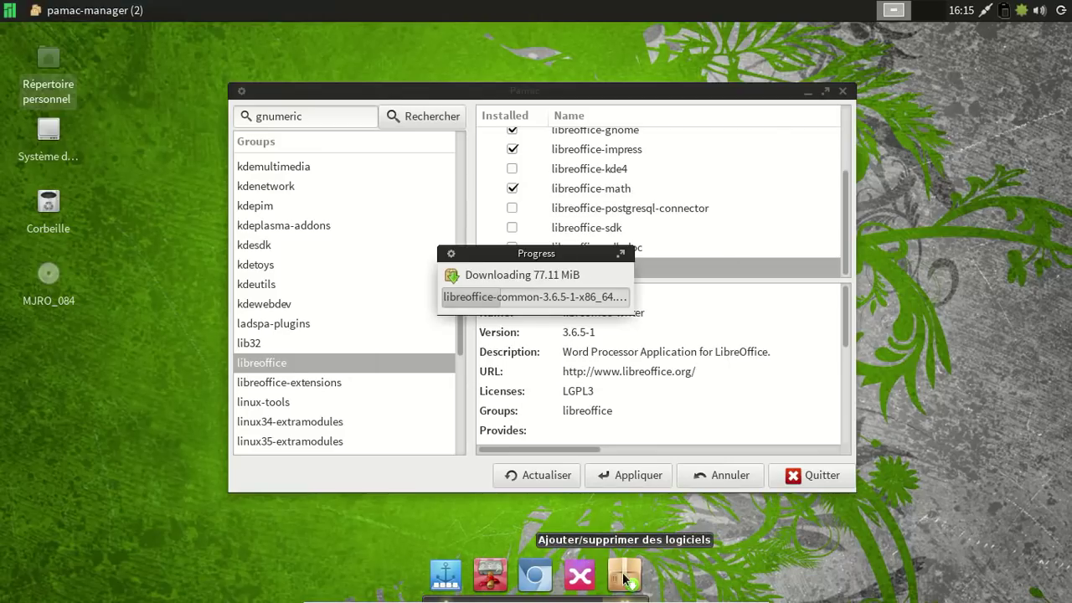
Launch Xnoise and follow the 'Xnoise media player - Home' link from Aide > À propos.
{"action": "left_click", "coordinate": [577, 576]}
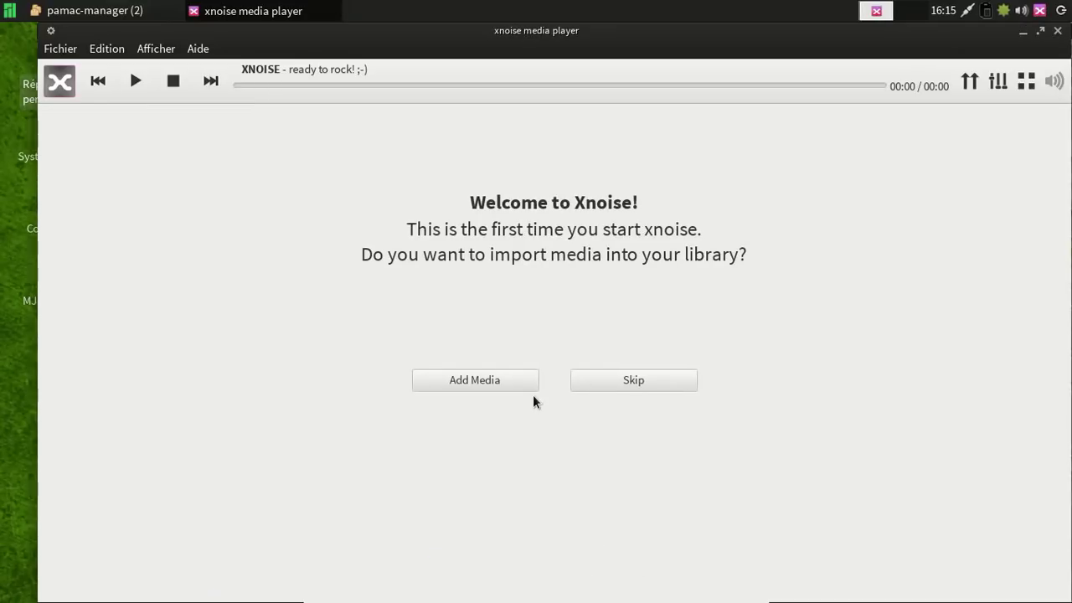
{"action": "left_click", "coordinate": [201, 49]}
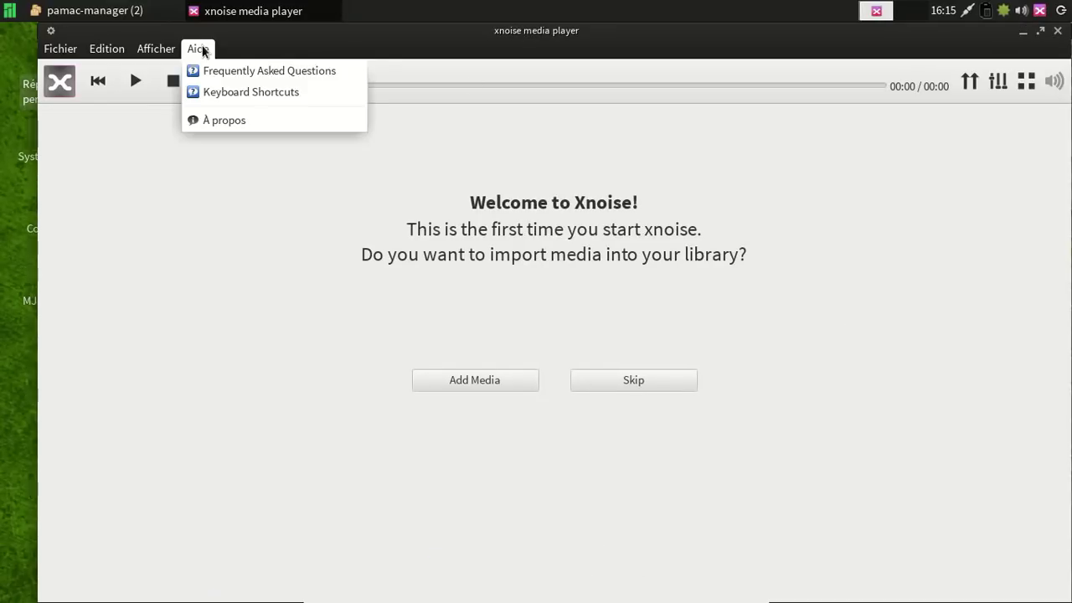
{"action": "left_click", "coordinate": [209, 122]}
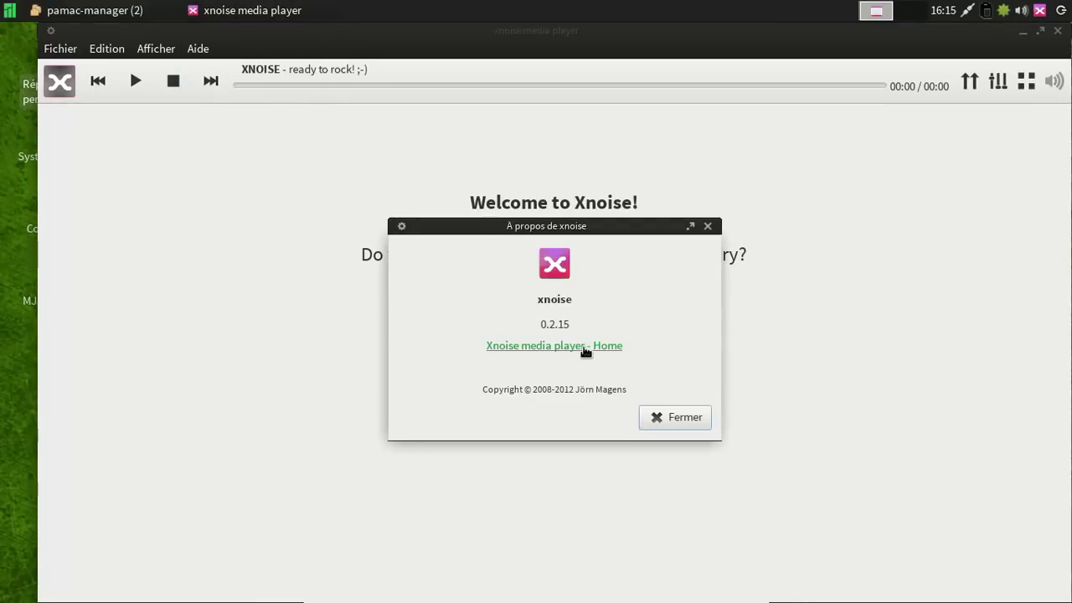
{"action": "left_click", "coordinate": [593, 346]}
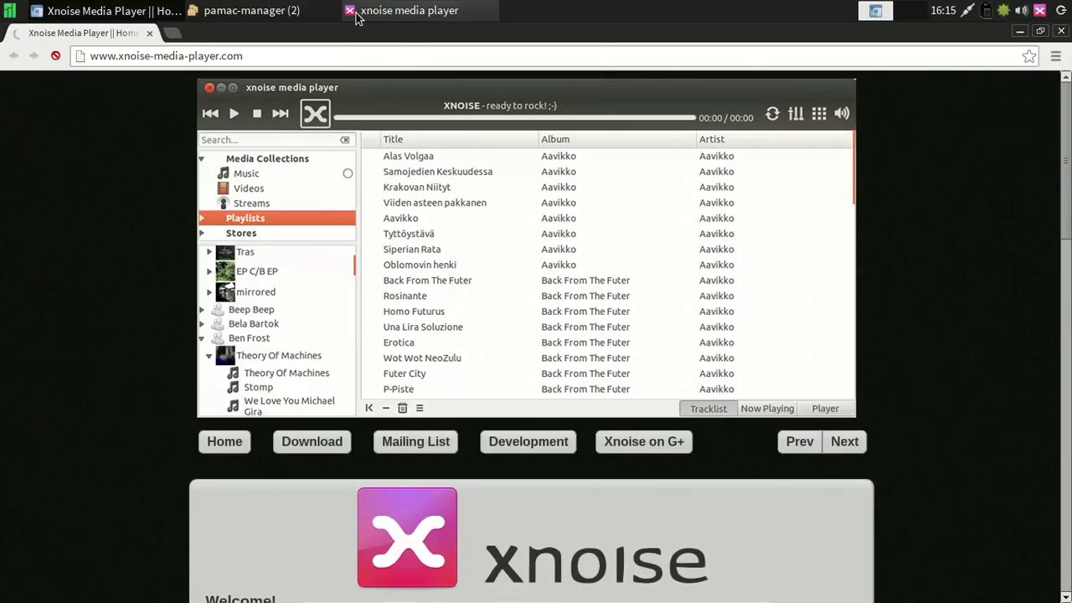
Scroll the Xnoise website down to its Licensing section, then close Chromium.
{"action": "right_click", "coordinate": [357, 11]}
{"action": "left_click", "coordinate": [369, 251]}
{"action": "scroll", "coordinate": [986, 285], "scroll_direction": "down", "scroll_amount": 3}
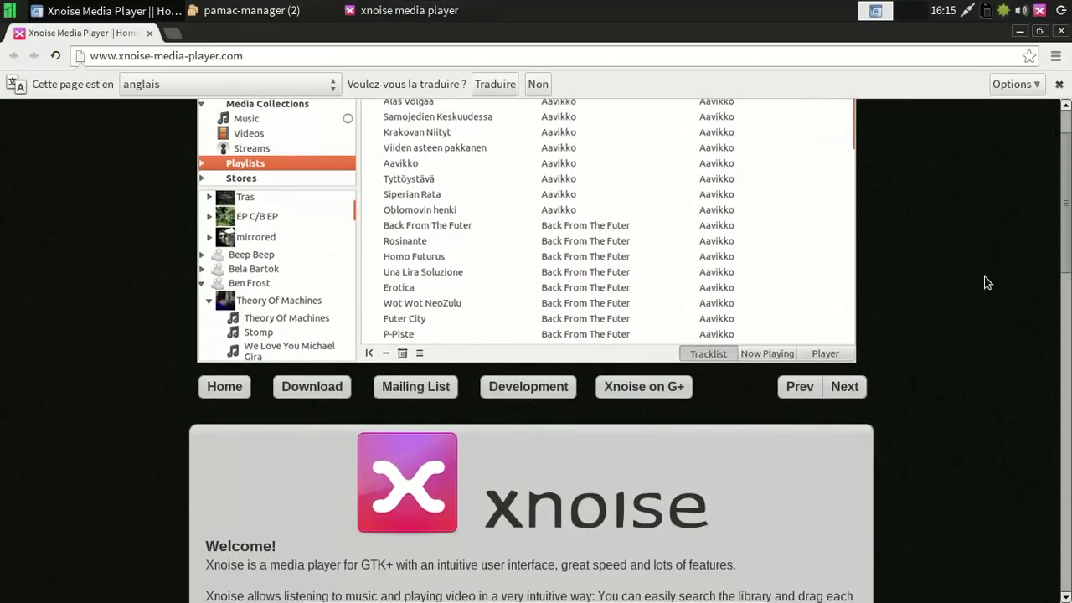
{"action": "scroll", "coordinate": [986, 283], "scroll_direction": "down", "scroll_amount": 2}
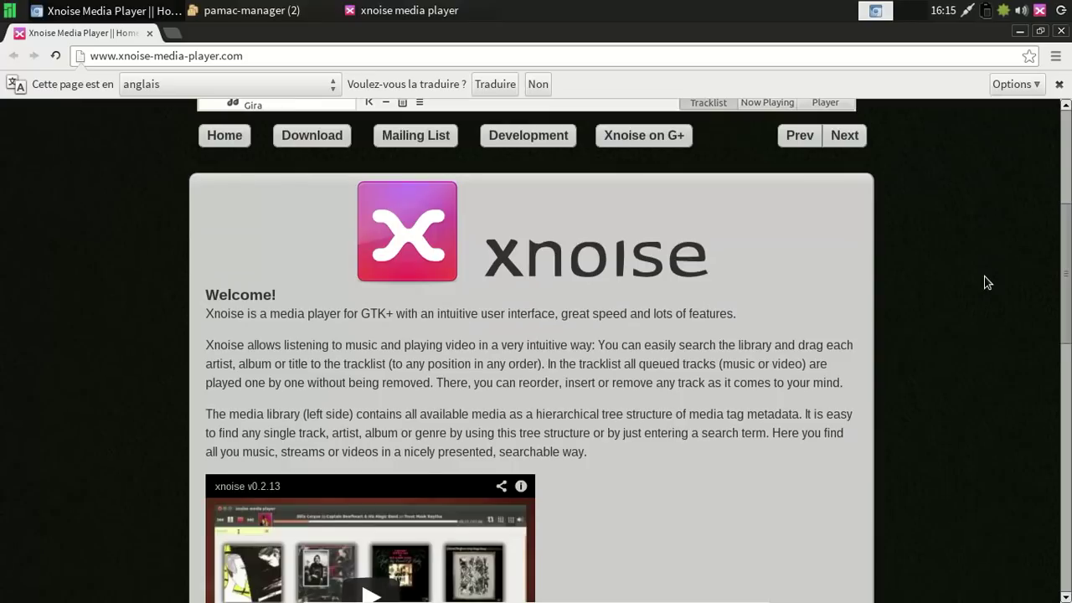
{"action": "scroll", "coordinate": [987, 283], "scroll_direction": "down", "scroll_amount": 7}
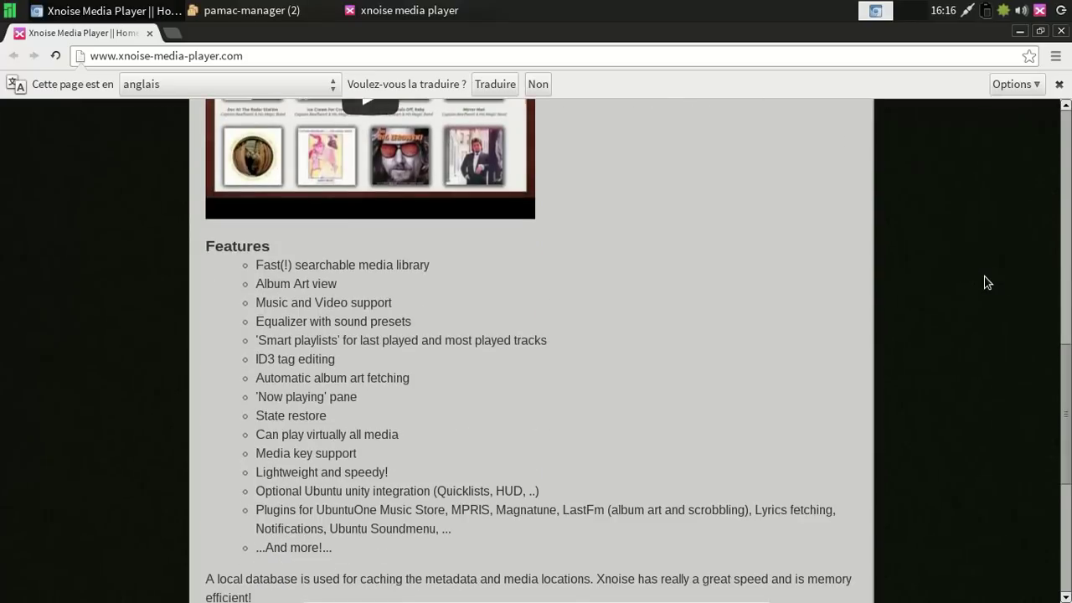
{"action": "scroll", "coordinate": [987, 283], "scroll_direction": "down", "scroll_amount": 5}
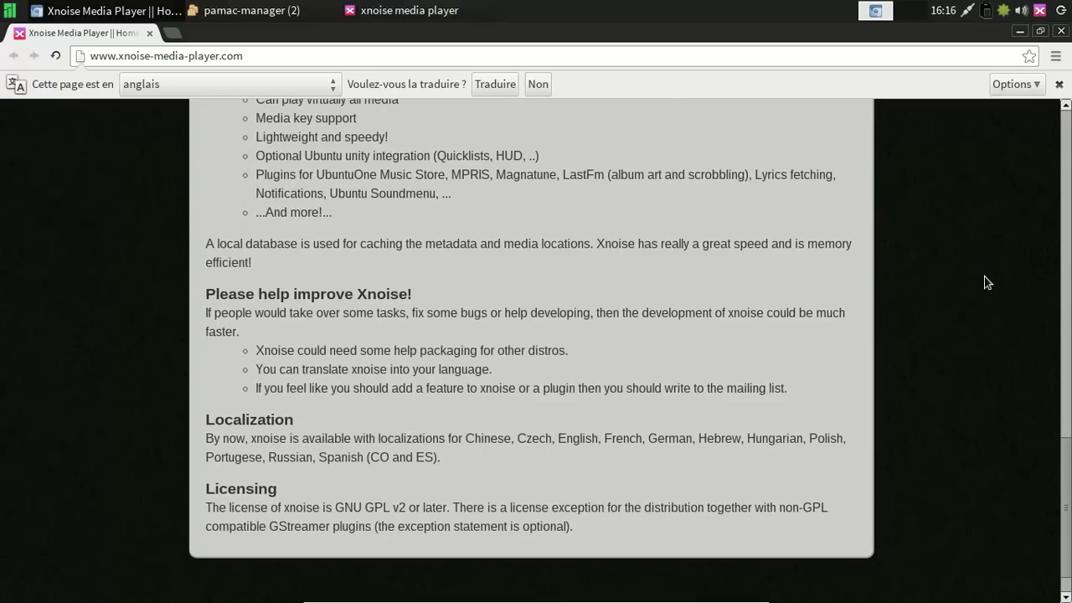
{"action": "left_click", "coordinate": [1060, 31]}
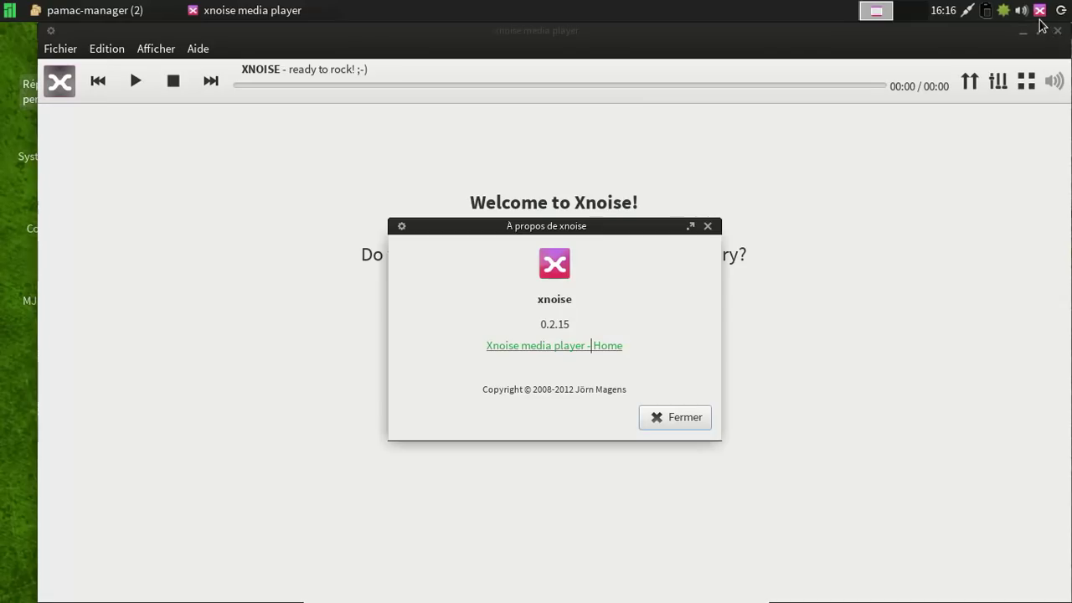
Close Xnoise's About dialog and quit the player with Fichier > Quitter.
{"action": "left_click", "coordinate": [683, 418]}
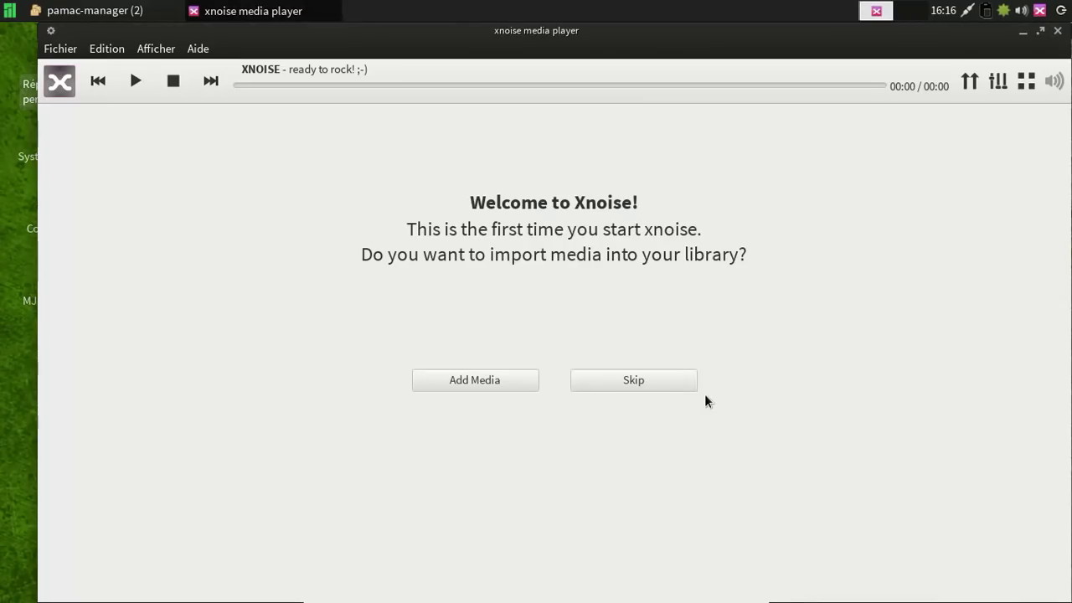
{"action": "left_click", "coordinate": [55, 48]}
{"action": "left_click", "coordinate": [77, 170]}
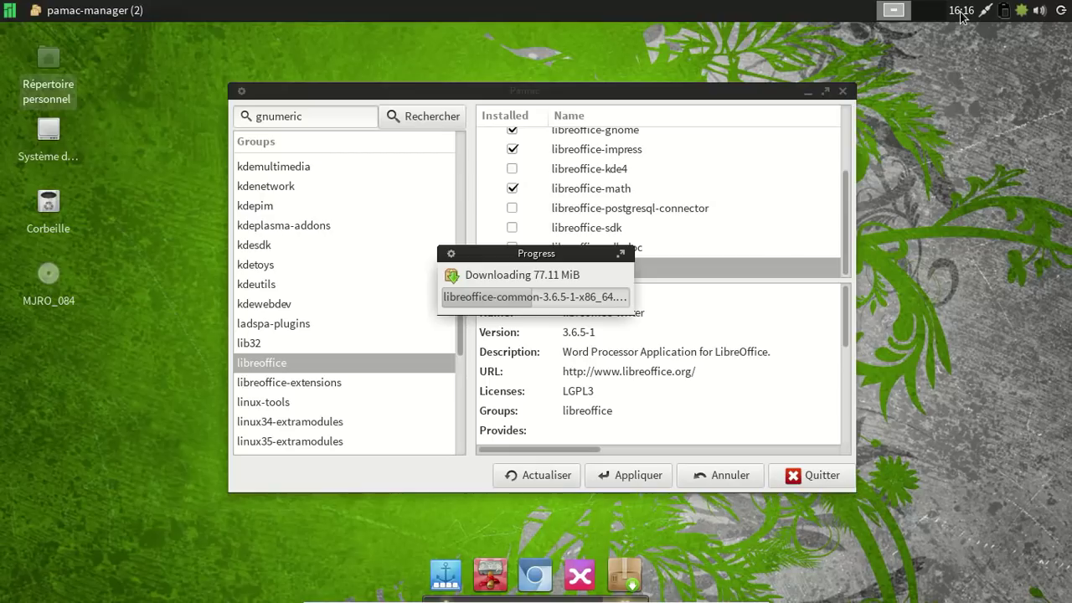
Add the Mise-à-jour météo plugin to the top panel via Tableau de bord > Ajouter des greffons.
{"action": "right_click", "coordinate": [745, 10]}
{"action": "mouse_move", "coordinate": [796, 128]}
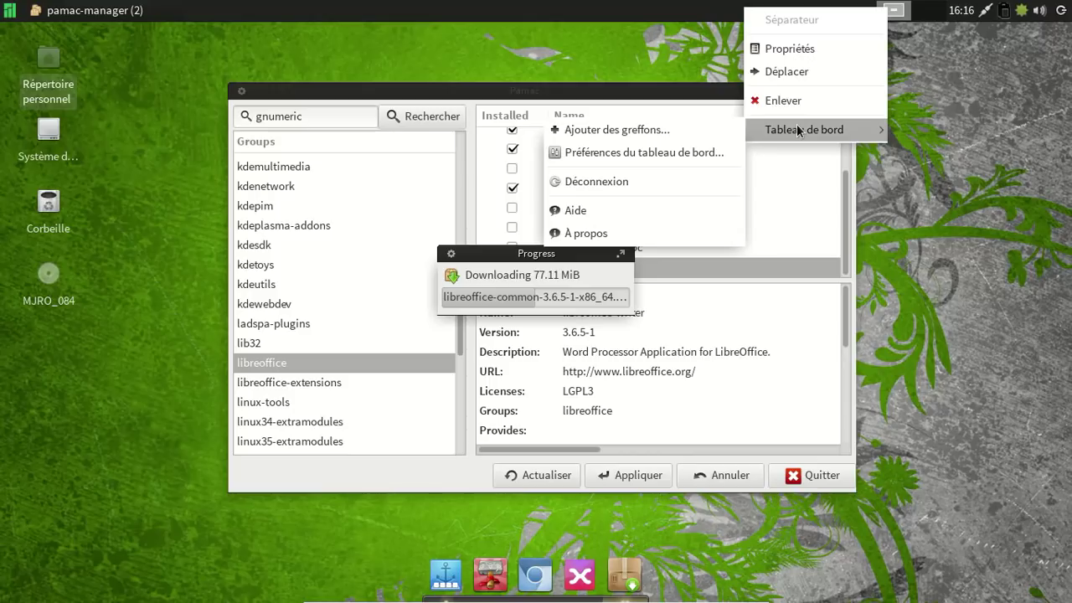
{"action": "left_click", "coordinate": [693, 126]}
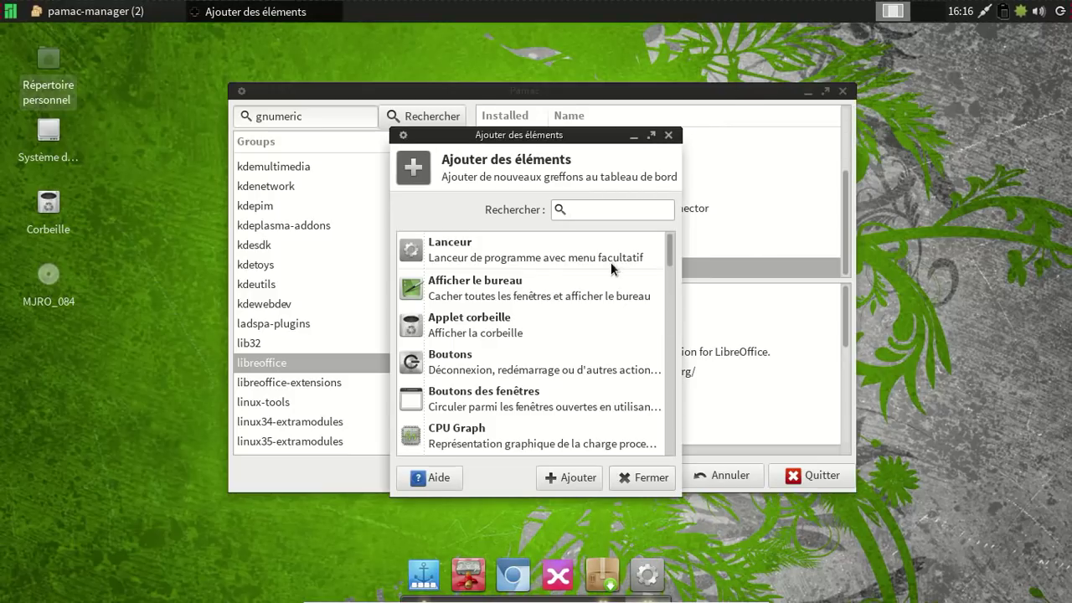
{"action": "scroll", "coordinate": [615, 277], "scroll_direction": "down", "scroll_amount": 9}
{"action": "scroll", "coordinate": [620, 289], "scroll_direction": "down", "scroll_amount": 4}
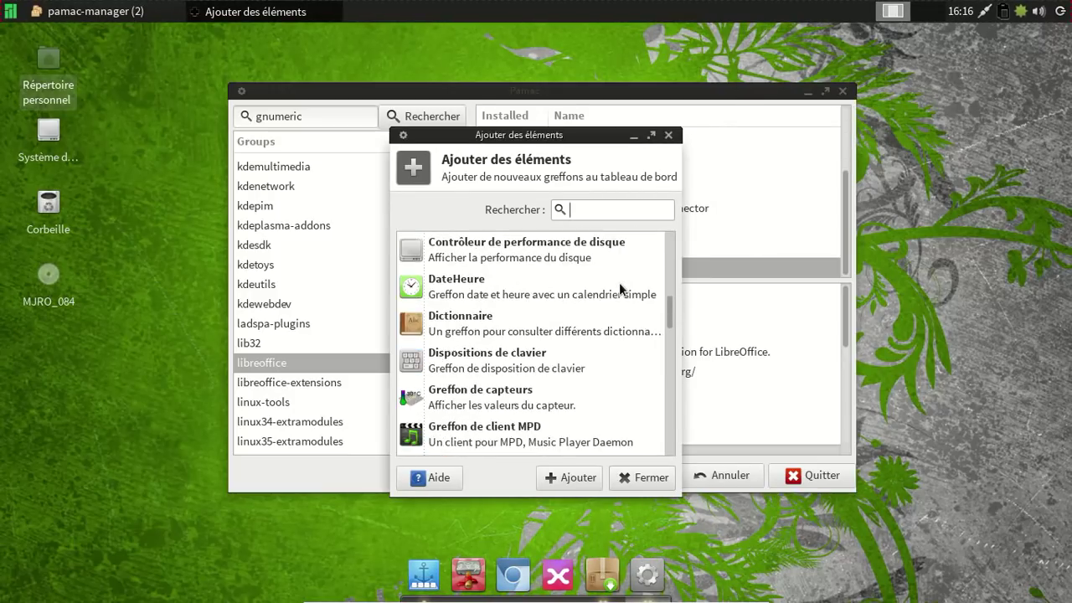
{"action": "scroll", "coordinate": [618, 282], "scroll_direction": "down", "scroll_amount": 6}
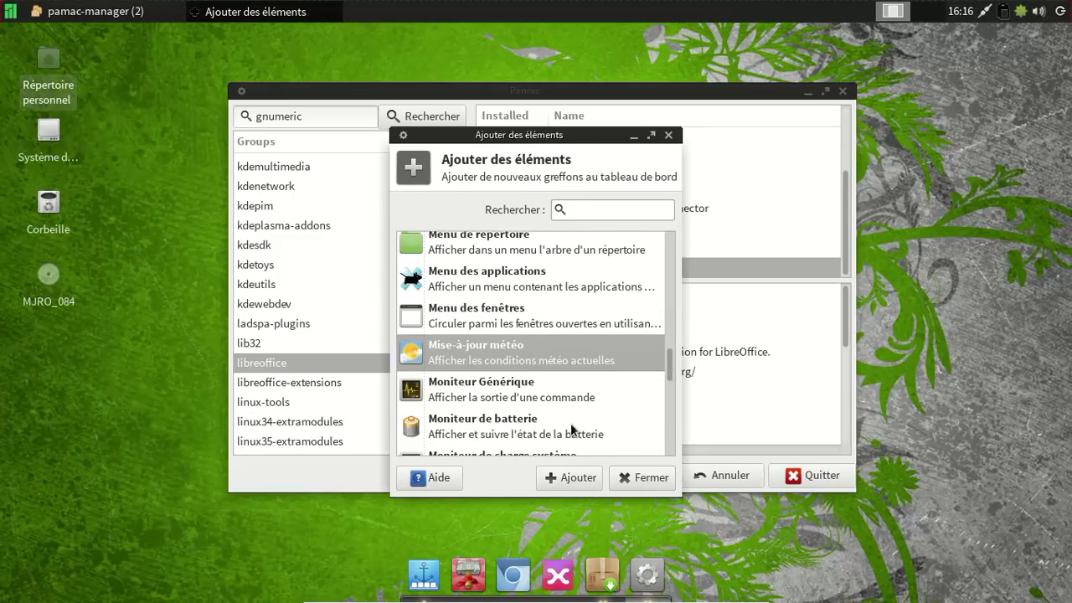
{"action": "left_click", "coordinate": [569, 478]}
{"action": "scroll", "coordinate": [614, 335], "scroll_direction": "down", "scroll_amount": 3}
{"action": "scroll", "coordinate": [613, 339], "scroll_direction": "down", "scroll_amount": 5}
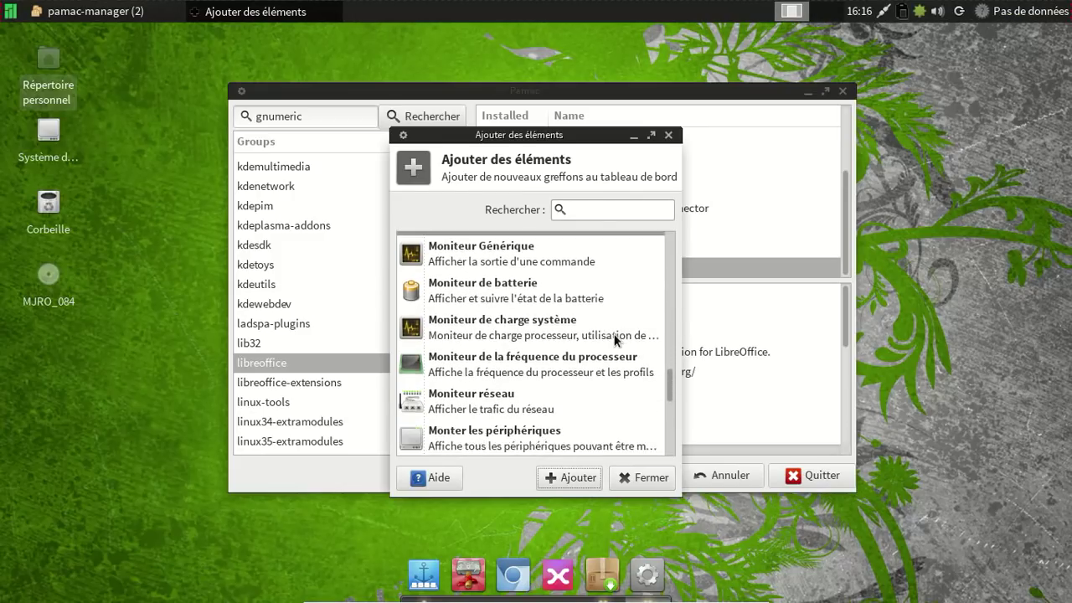
{"action": "scroll", "coordinate": [613, 339], "scroll_direction": "down", "scroll_amount": 2}
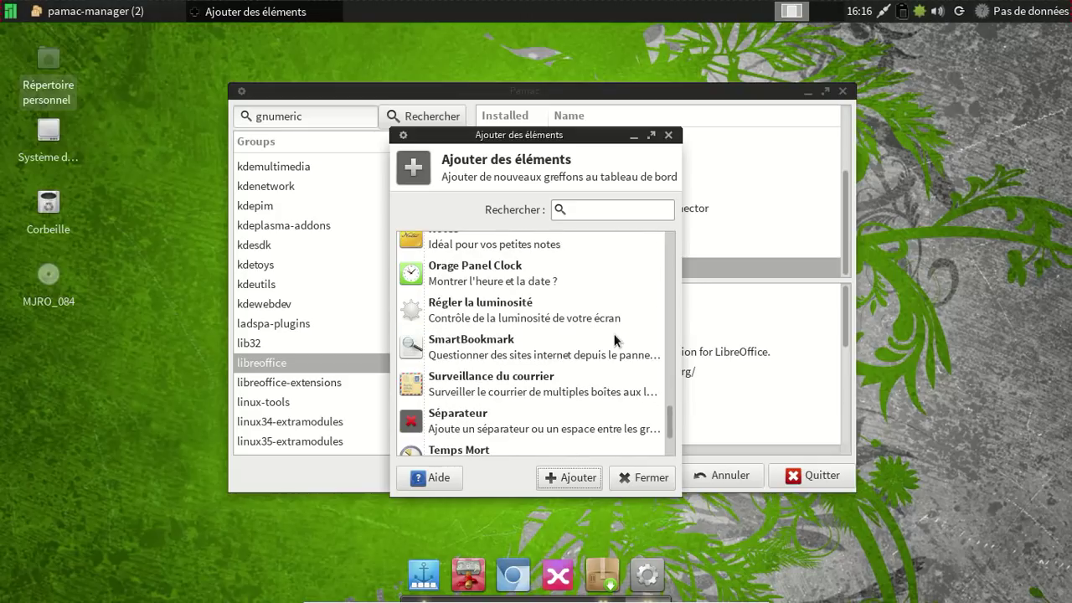
{"action": "scroll", "coordinate": [614, 339], "scroll_direction": "down", "scroll_amount": 3}
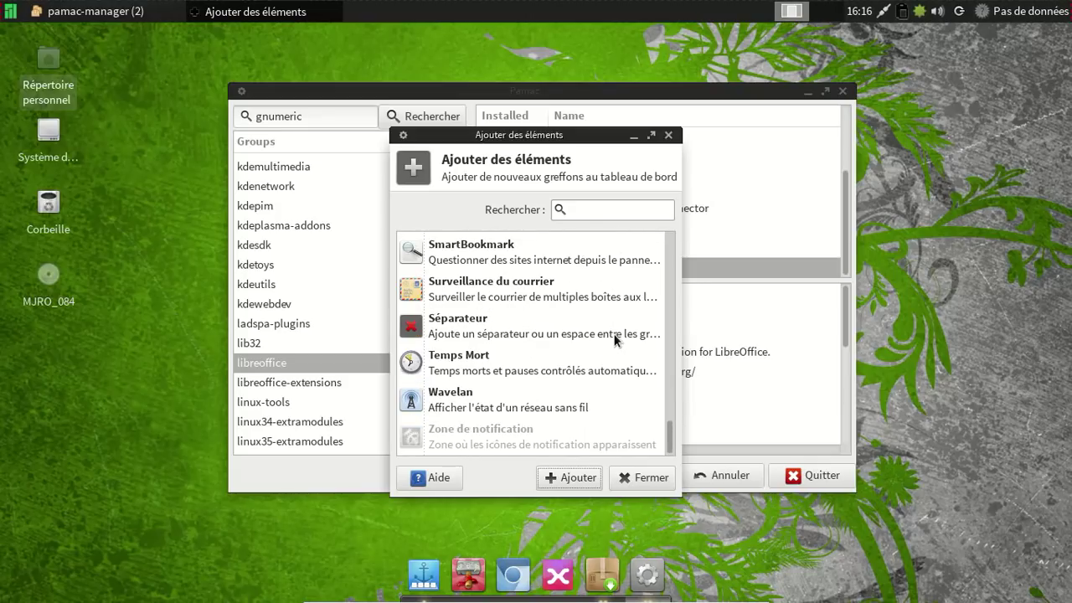
{"action": "left_click", "coordinate": [636, 479]}
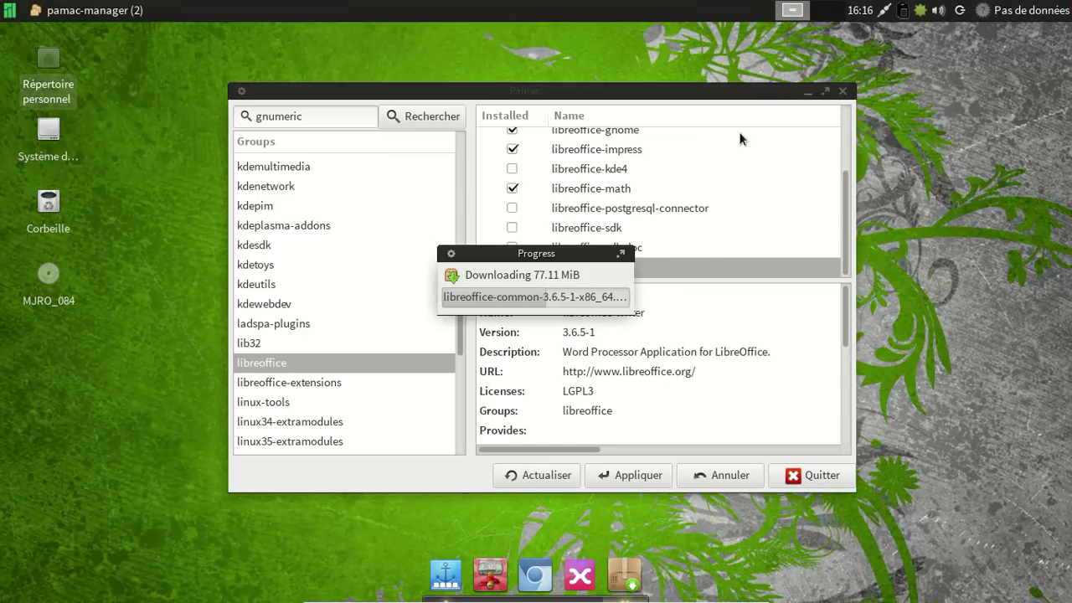
Remove Sens du vent and Vitesse du vent from the weather plugin's scrolling text labels.
{"action": "right_click", "coordinate": [996, 18]}
{"action": "left_click", "coordinate": [936, 54]}
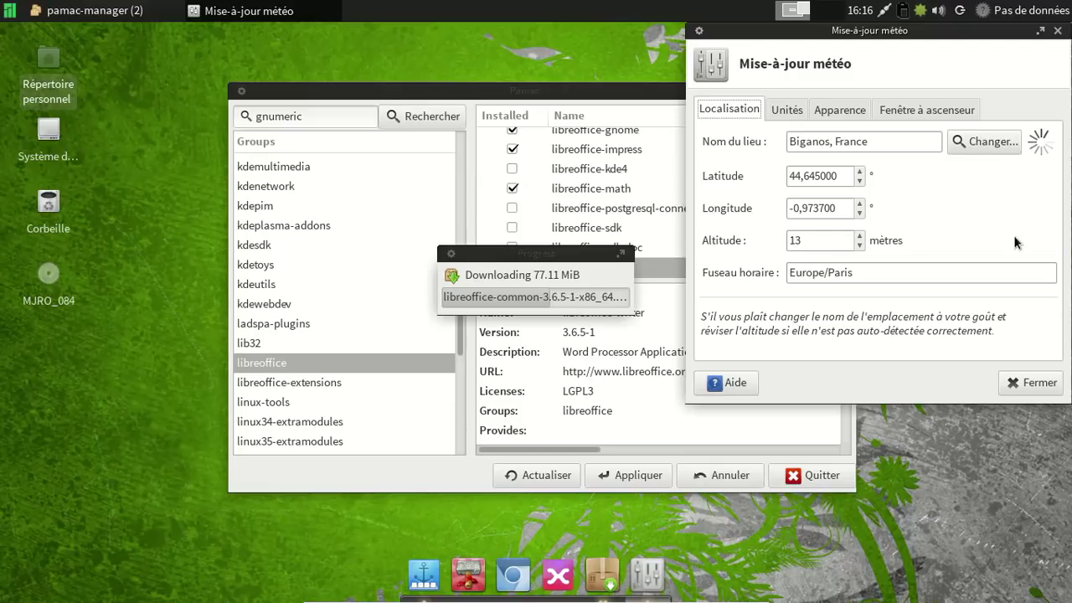
{"action": "left_click", "coordinate": [856, 111]}
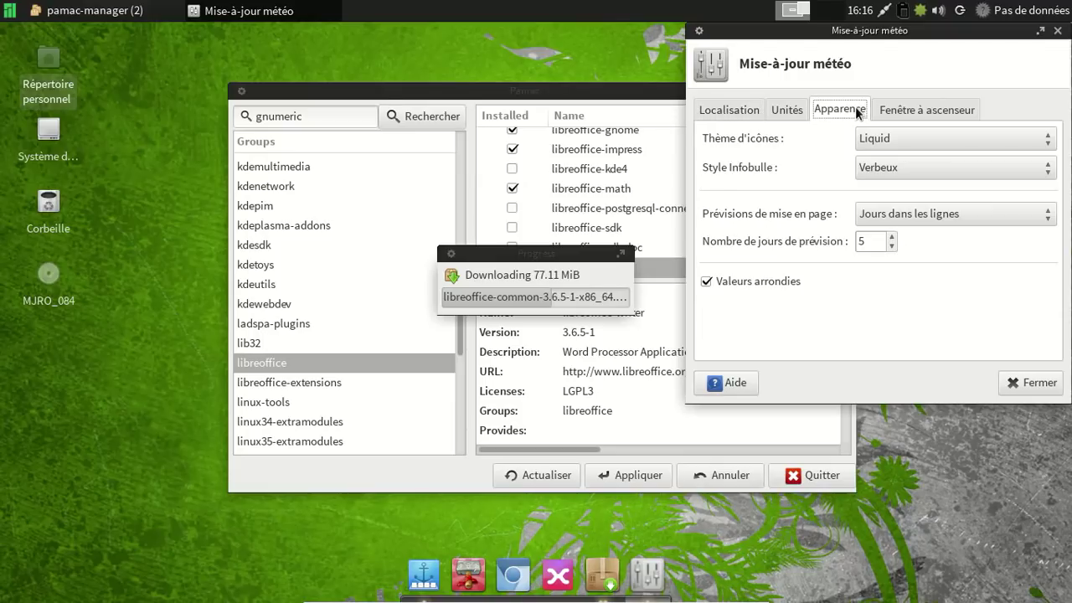
{"action": "left_click", "coordinate": [772, 110]}
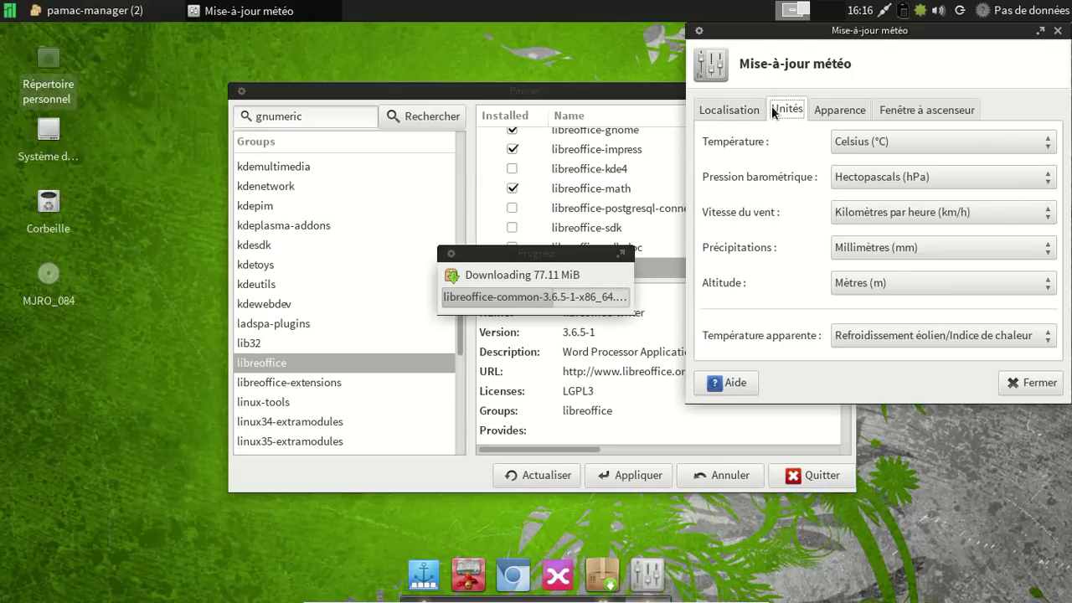
{"action": "left_click", "coordinate": [918, 111]}
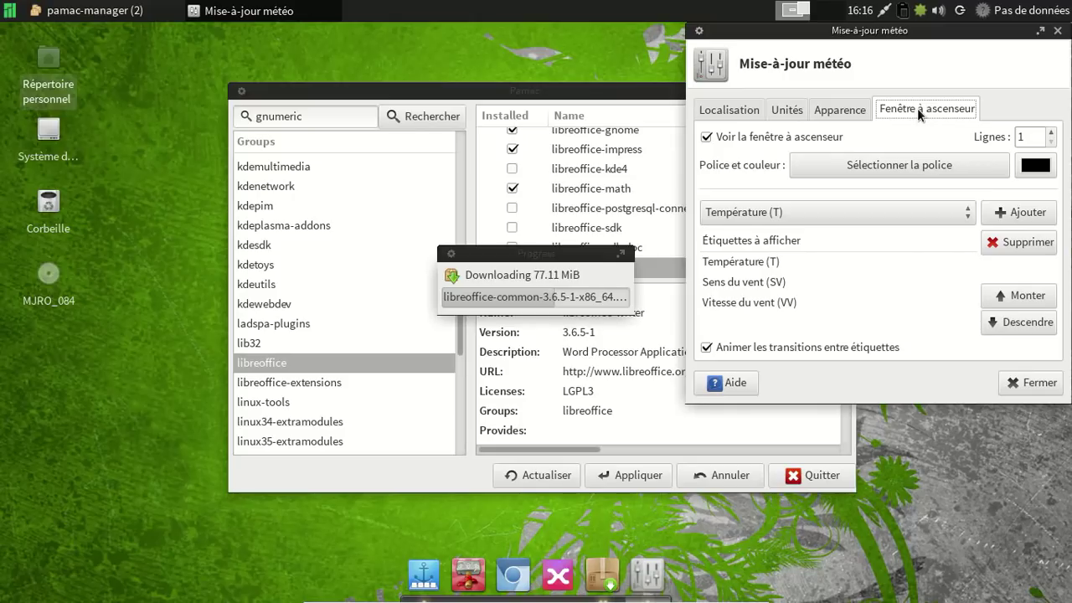
{"action": "left_click", "coordinate": [826, 280]}
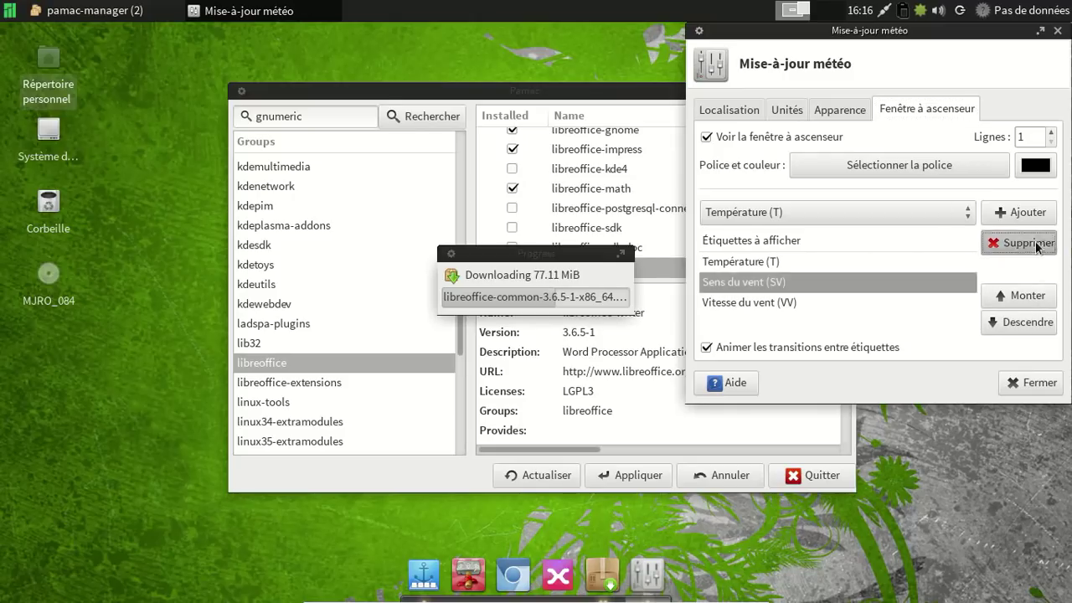
{"action": "left_click", "coordinate": [1037, 243]}
{"action": "left_click", "coordinate": [854, 280]}
{"action": "left_click", "coordinate": [997, 243]}
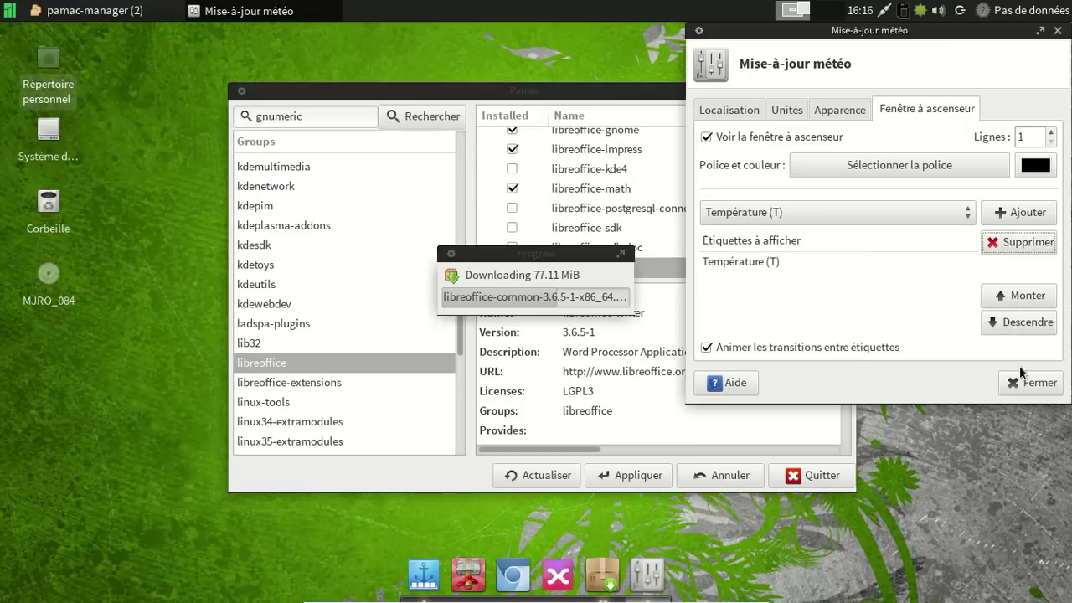
{"action": "left_click", "coordinate": [1033, 383]}
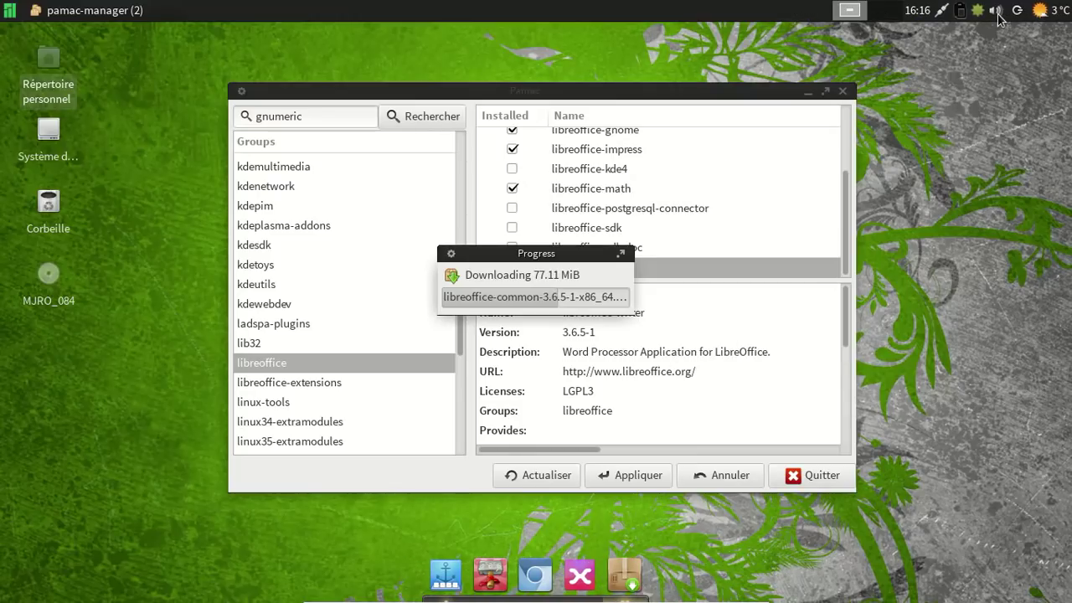
View the detailed weather report showing 3 °C, then close it.
{"action": "left_click", "coordinate": [1048, 12]}
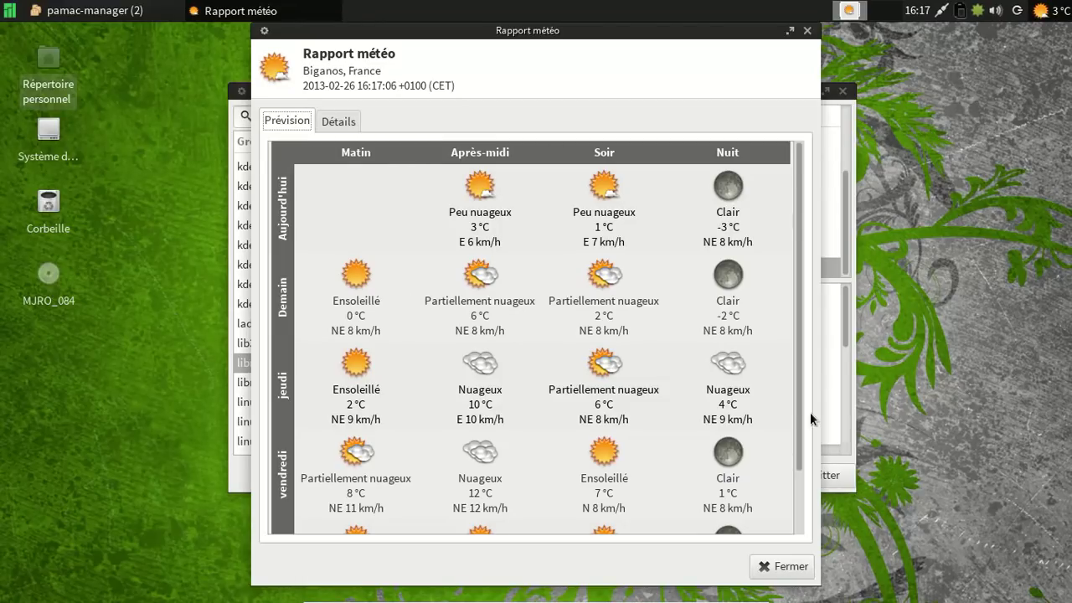
{"action": "left_click_drag", "start_coordinate": [801, 411], "coordinate": [810, 504]}
{"action": "left_click", "coordinate": [792, 567]}
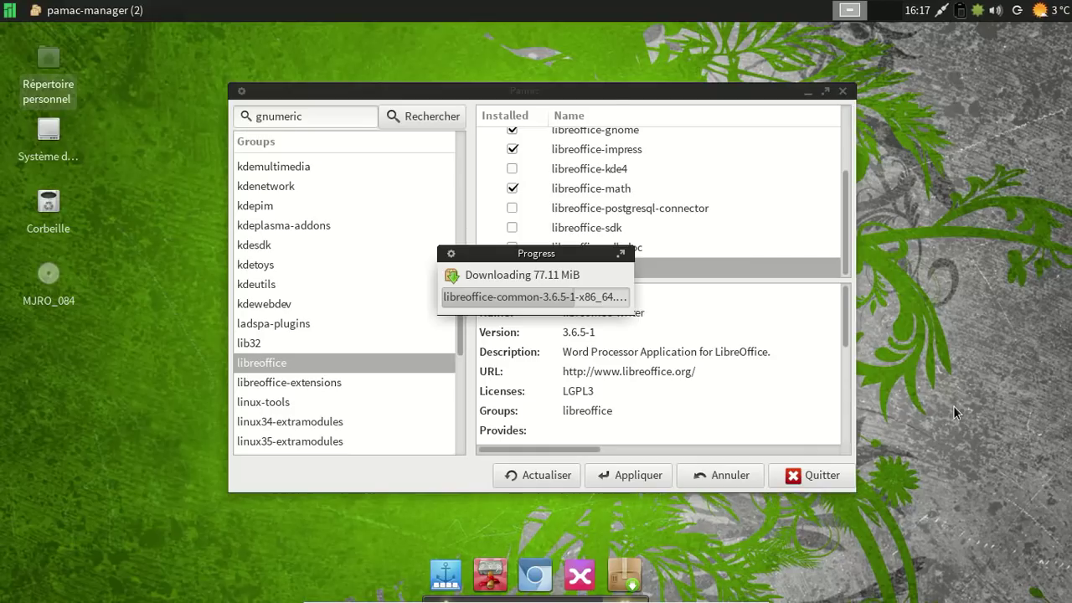
Dismiss the volume control menu and briefly show the desktop, then restore the windows.
{"action": "right_click", "coordinate": [993, 13]}
{"action": "key", "text": "Escape"}
{"action": "left_click", "coordinate": [850, 12]}
{"action": "left_click", "coordinate": [851, 14]}
Open Plank's Launchpad website from its About dialog and close the dialog.
{"action": "left_click", "coordinate": [445, 576]}
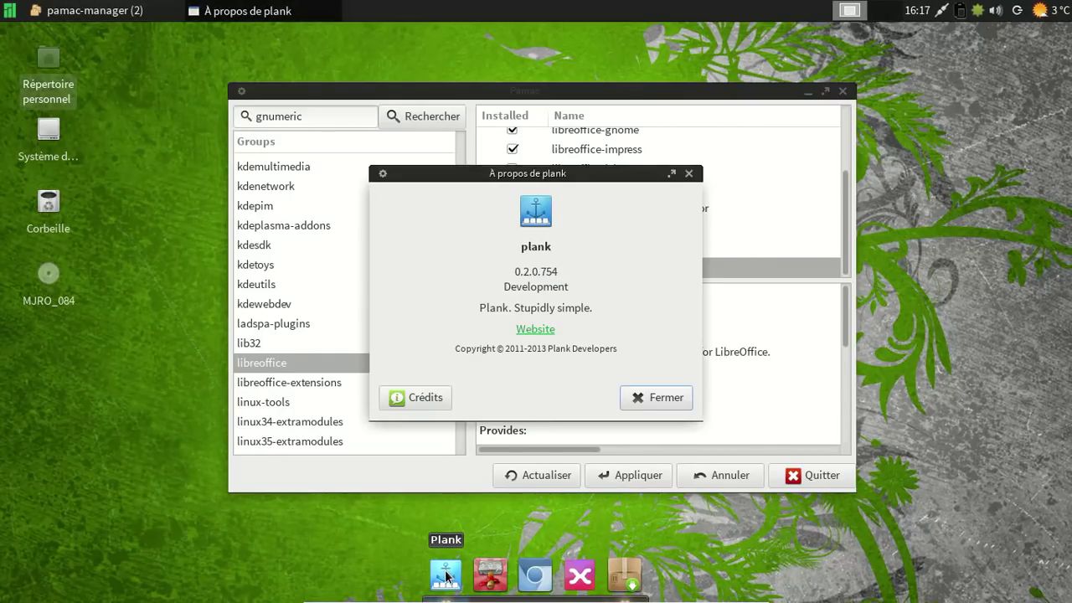
{"action": "left_click", "coordinate": [536, 329]}
{"action": "left_click", "coordinate": [649, 398]}
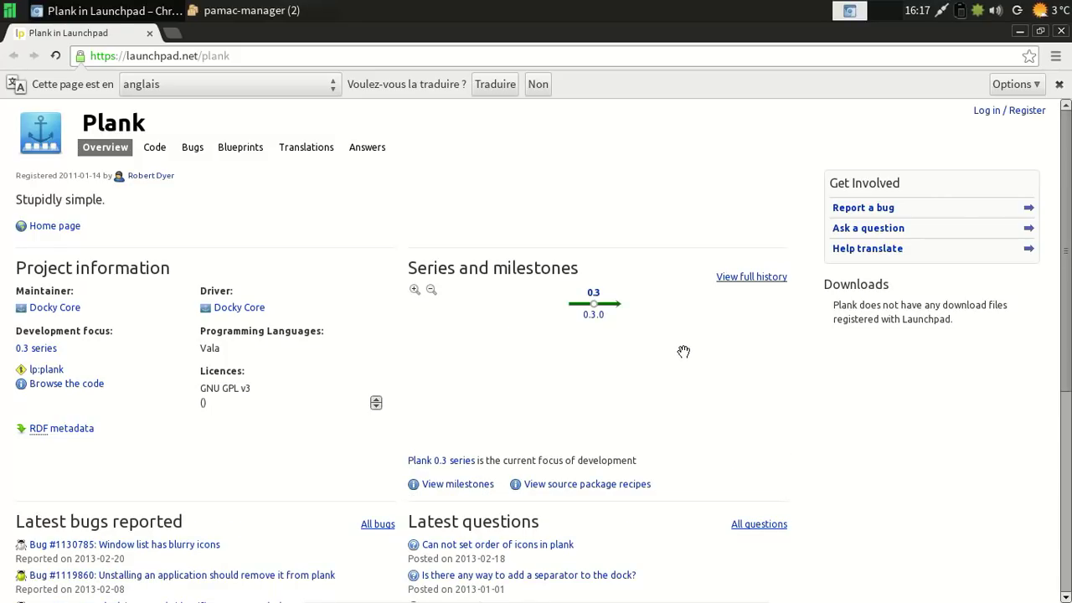
Follow Launchpad's home page link, read the Plank:Introduction wiki page, and close Chromium.
{"action": "left_click", "coordinate": [76, 226]}
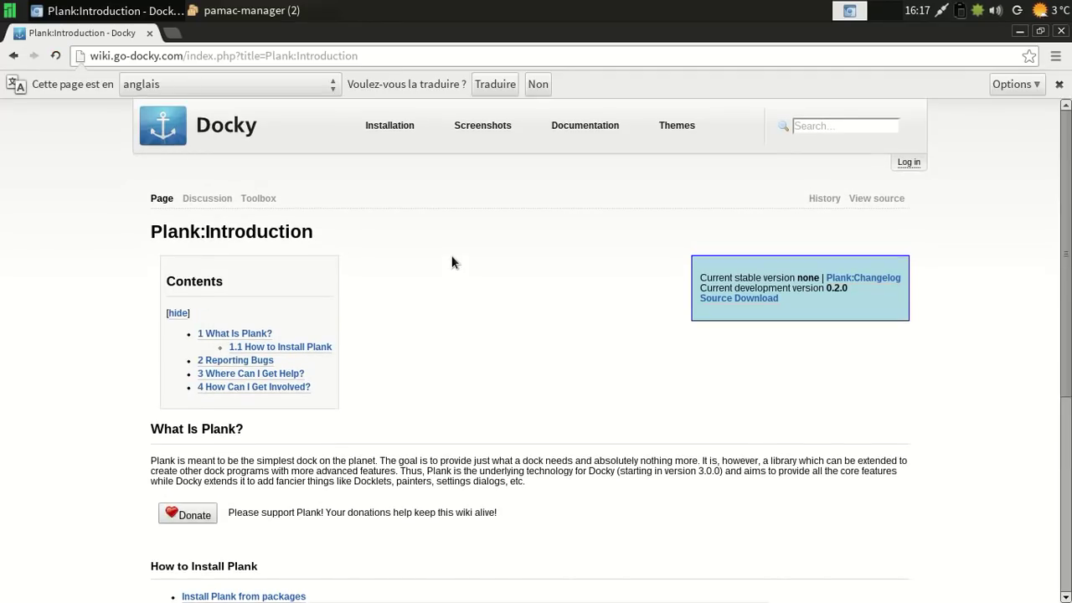
{"action": "scroll", "coordinate": [451, 262], "scroll_direction": "down", "scroll_amount": 3}
{"action": "scroll", "coordinate": [451, 262], "scroll_direction": "down", "scroll_amount": 1}
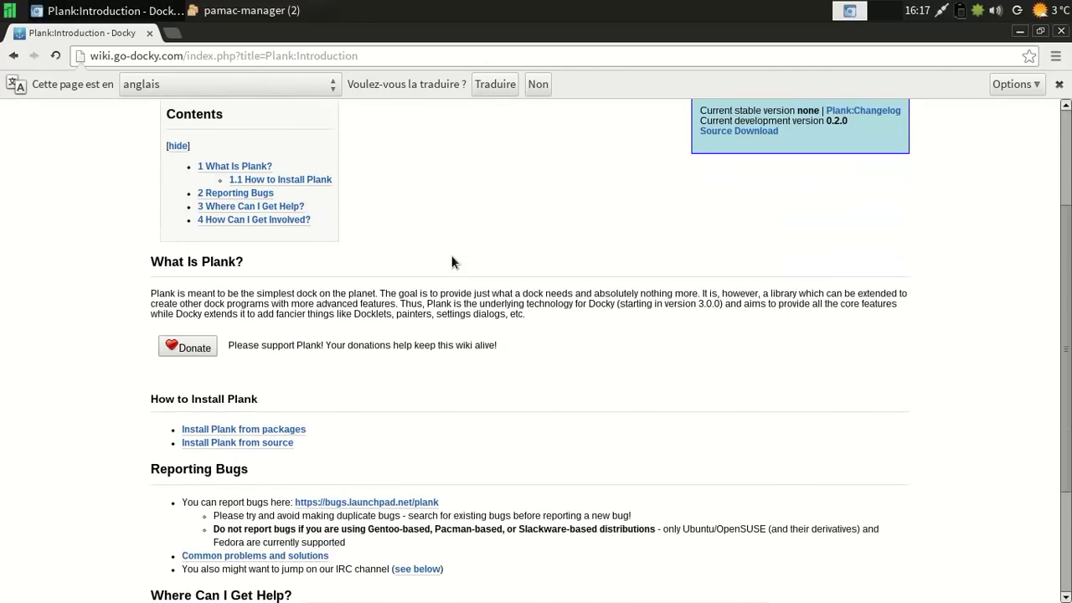
{"action": "scroll", "coordinate": [451, 262], "scroll_direction": "up", "scroll_amount": 4}
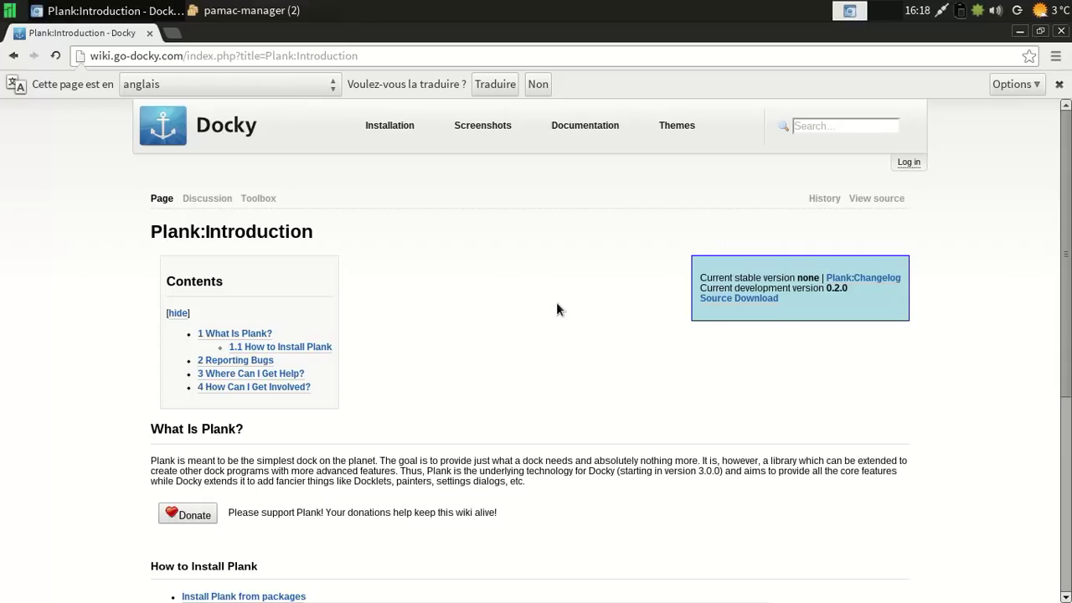
{"action": "scroll", "coordinate": [557, 309], "scroll_direction": "down", "scroll_amount": 5}
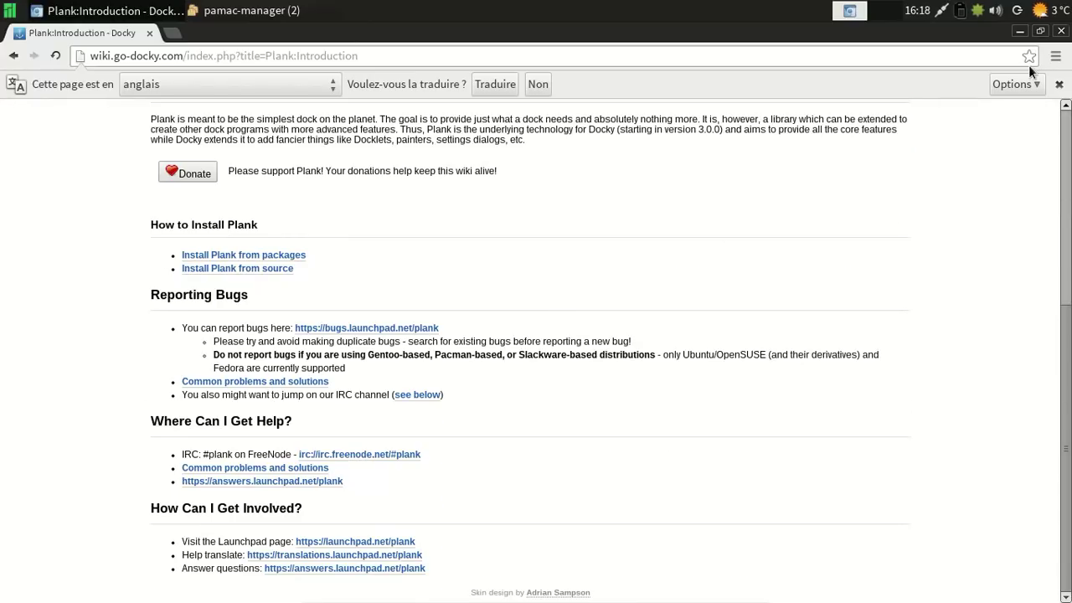
{"action": "left_click", "coordinate": [1059, 32]}
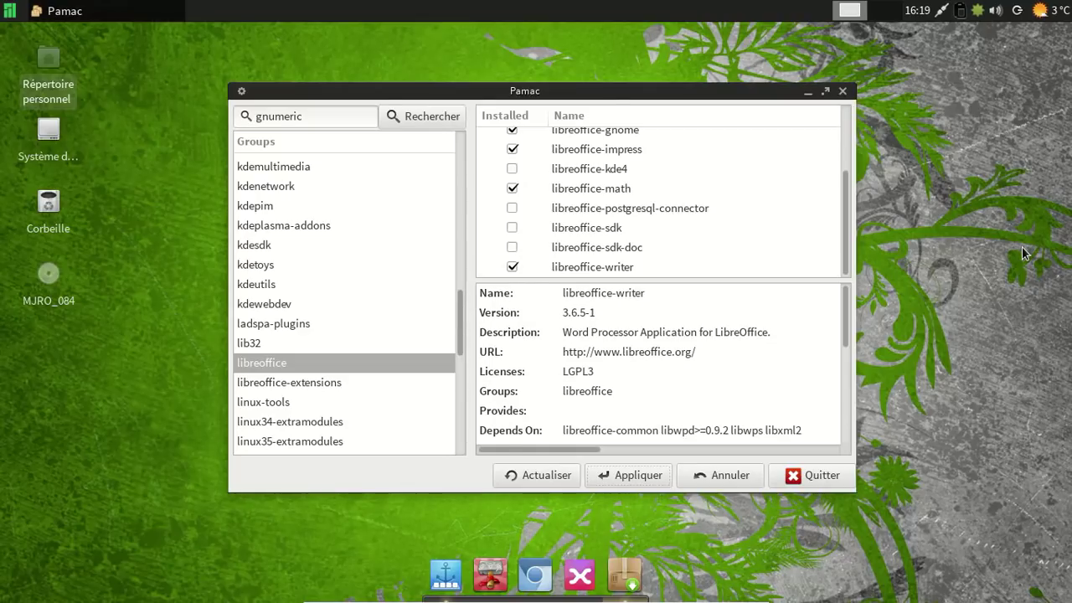
Browse the multilib-devel, pantheon, pnmixer, qtcurve, telepathy, tesseract-data, texlive-most and xfce4-goodies groups.
{"action": "scroll", "coordinate": [413, 256], "scroll_direction": "down", "scroll_amount": 5}
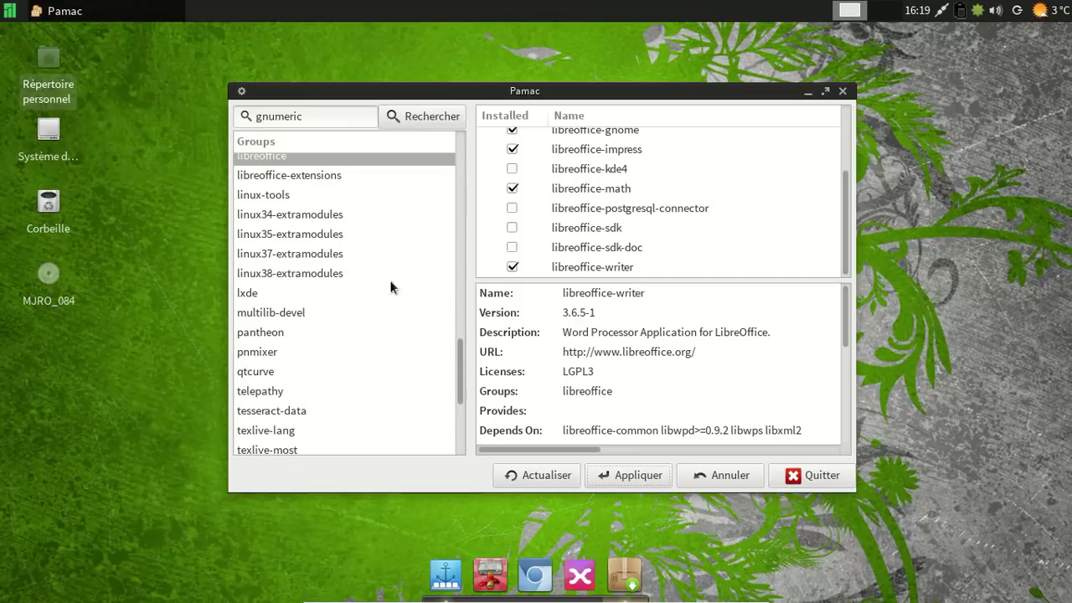
{"action": "left_click", "coordinate": [319, 310]}
{"action": "left_click", "coordinate": [292, 332]}
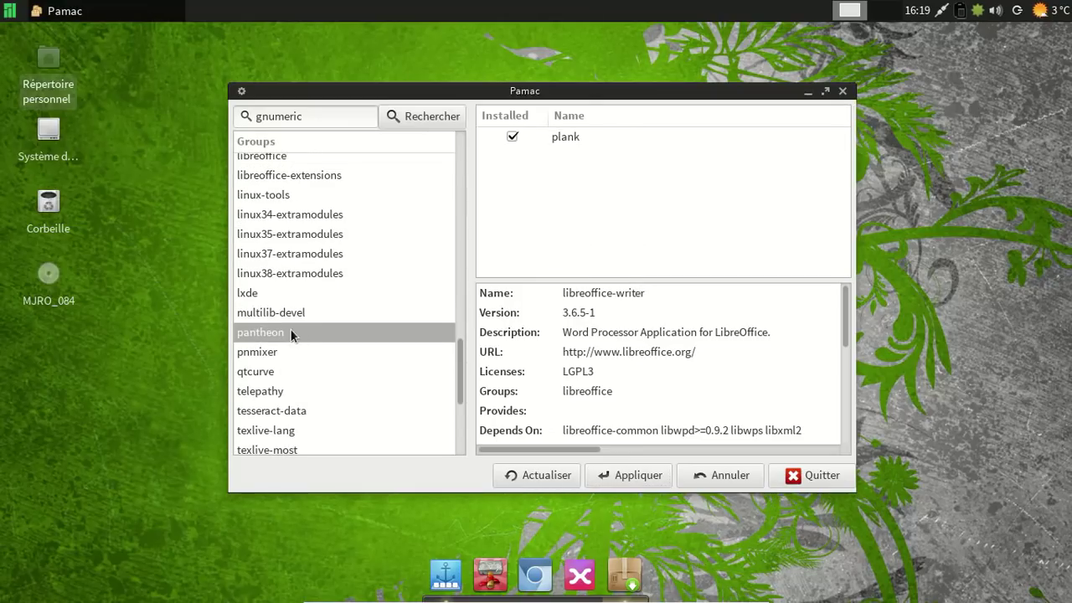
{"action": "scroll", "coordinate": [334, 321], "scroll_direction": "down", "scroll_amount": 1}
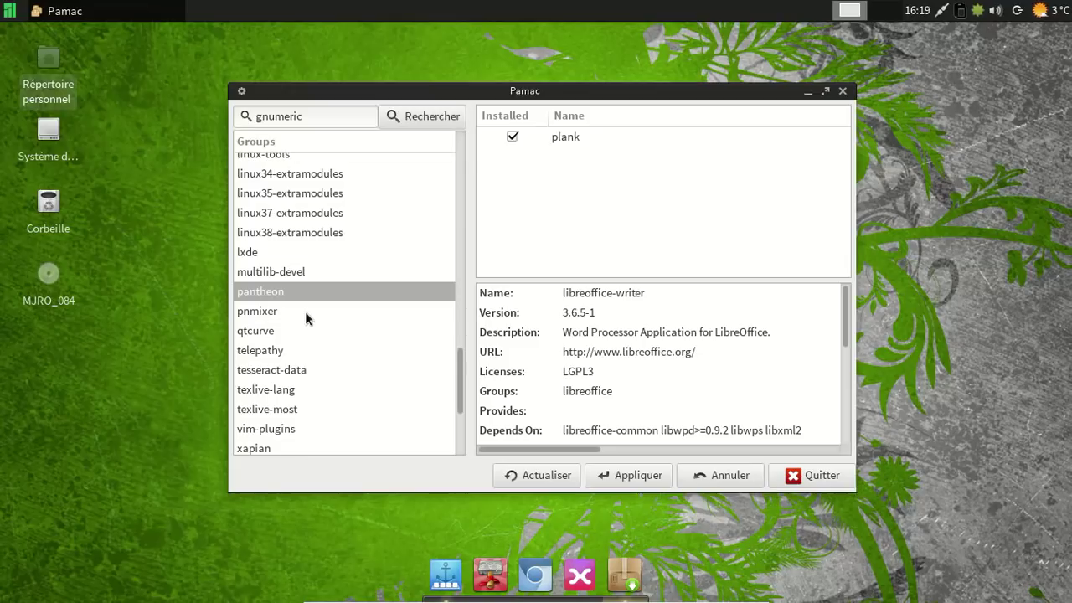
{"action": "left_click", "coordinate": [301, 312]}
{"action": "left_click", "coordinate": [279, 329]}
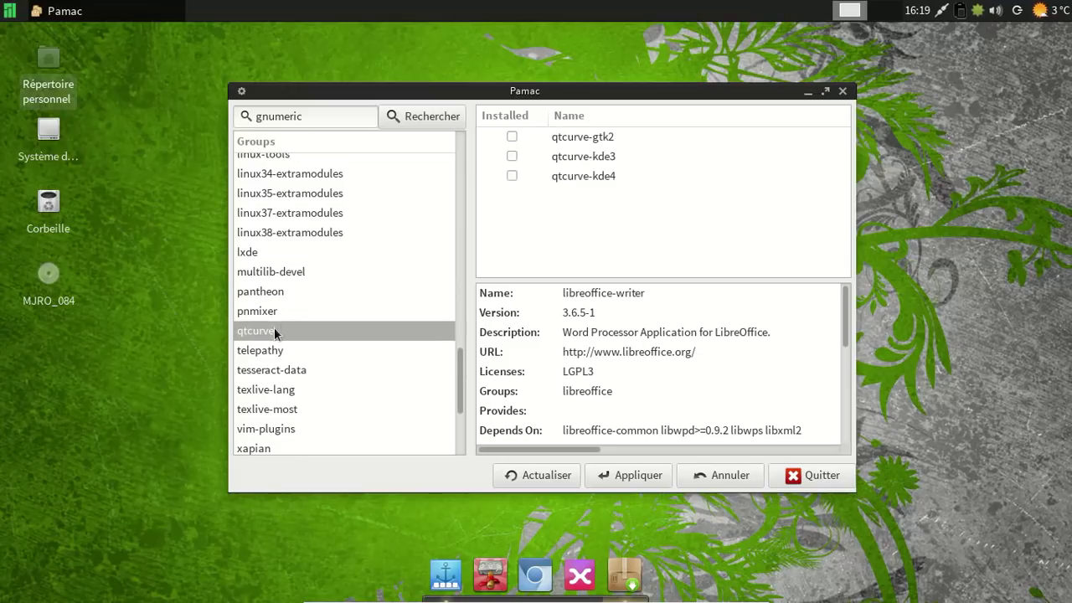
{"action": "left_click", "coordinate": [273, 348]}
{"action": "scroll", "coordinate": [313, 339], "scroll_direction": "down", "scroll_amount": 1}
{"action": "left_click", "coordinate": [296, 336]}
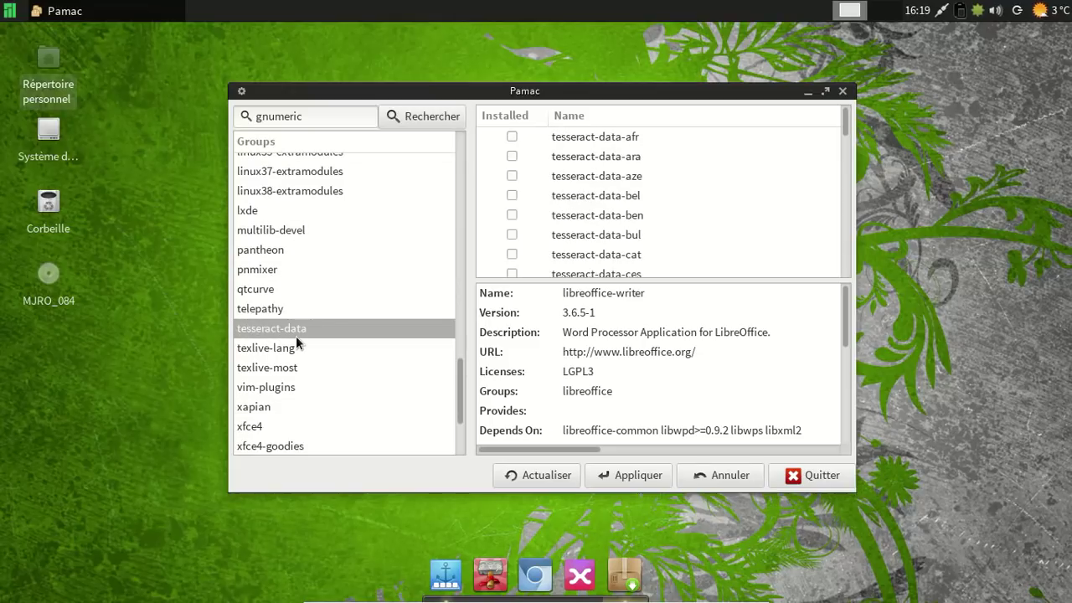
{"action": "left_click", "coordinate": [294, 368]}
{"action": "scroll", "coordinate": [282, 406], "scroll_direction": "down", "scroll_amount": 1}
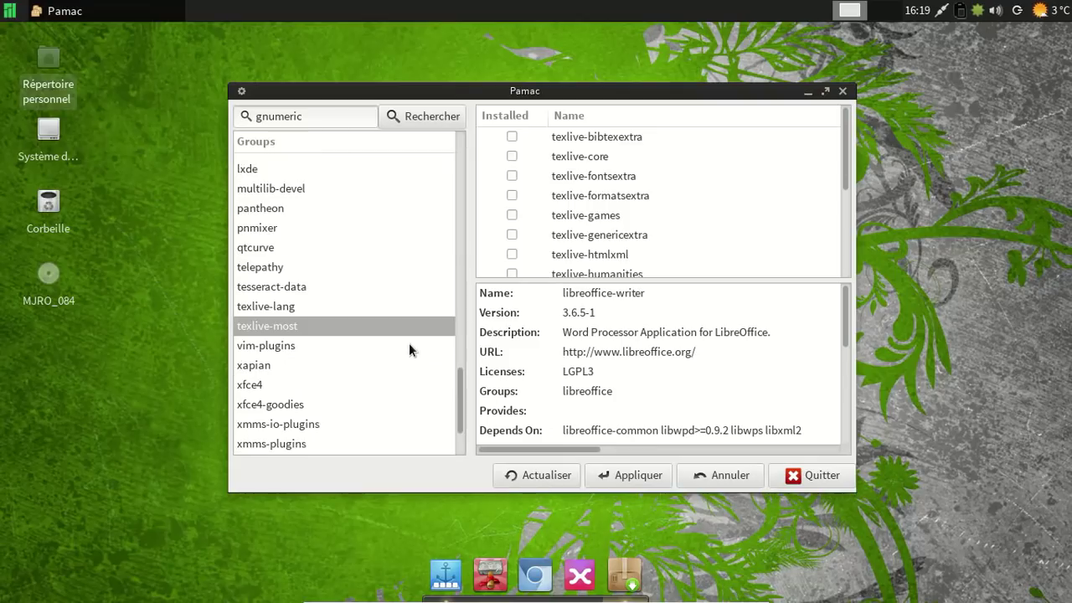
{"action": "left_click", "coordinate": [307, 404]}
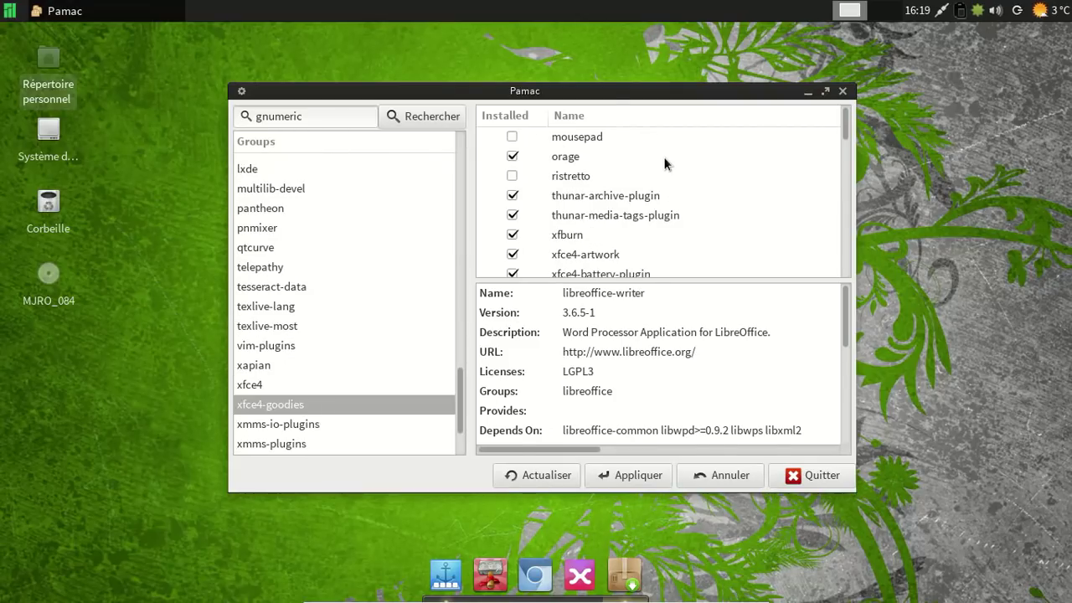
Open the Applications menu and close it again without launching anything.
{"action": "mouse_move", "coordinate": [846, 119]}
{"action": "left_mouse_down"}
{"action": "mouse_move", "coordinate": [828, 270]}
{"action": "mouse_move", "coordinate": [841, 111]}
{"action": "left_mouse_up"}
{"action": "left_click", "coordinate": [9, 10]}
{"action": "mouse_move", "coordinate": [71, 195]}
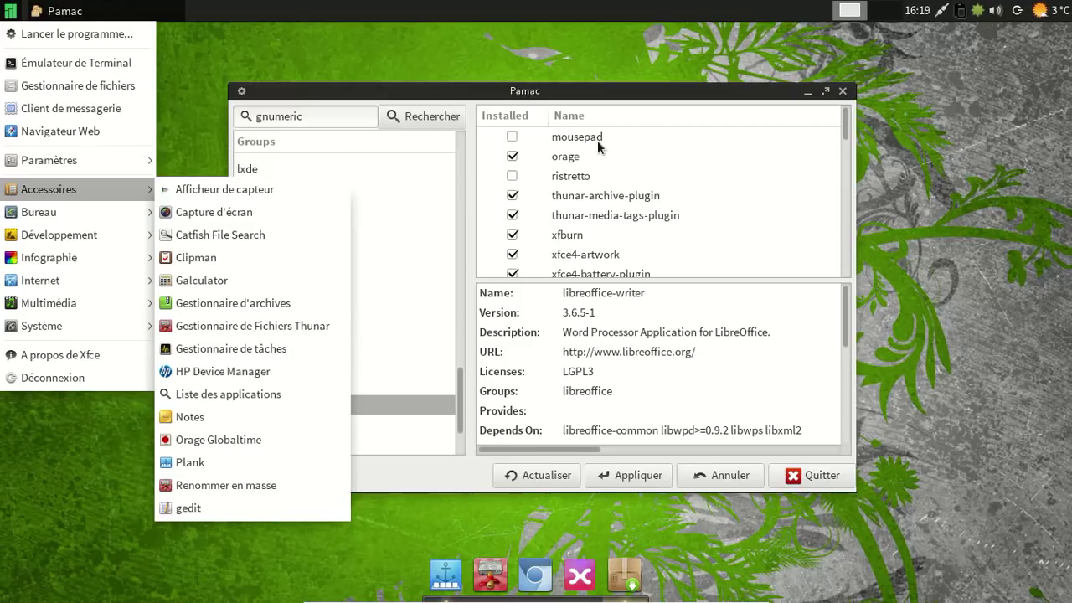
{"action": "left_click", "coordinate": [595, 94]}
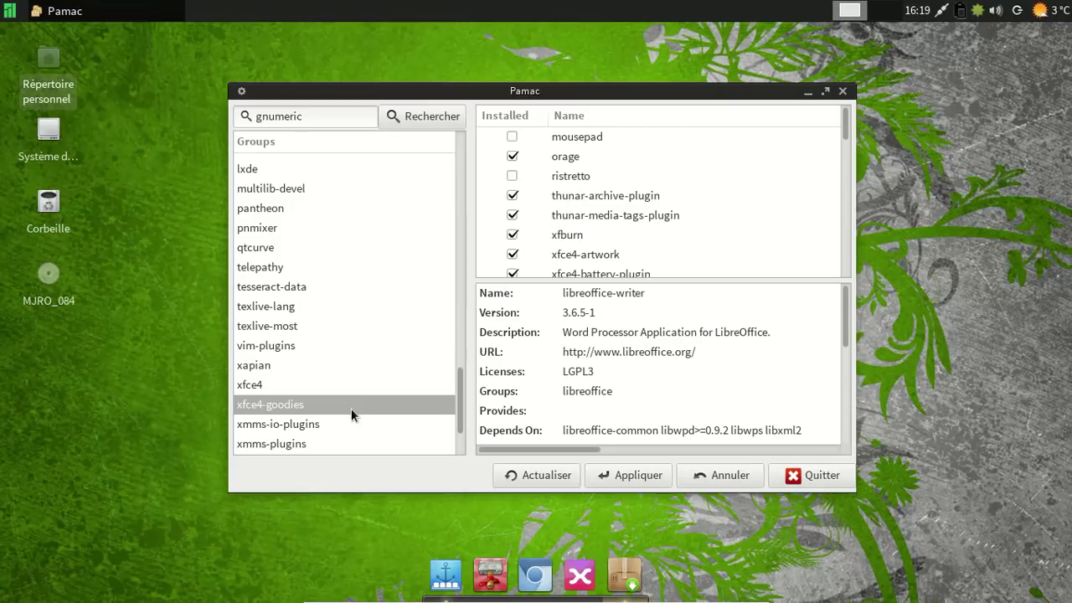
List the xfce4 group's packages and scroll down to xfwm4-themes.
{"action": "left_click", "coordinate": [316, 385]}
{"action": "scroll", "coordinate": [706, 149], "scroll_direction": "down", "scroll_amount": 6}
{"action": "scroll", "coordinate": [706, 149], "scroll_direction": "up", "scroll_amount": 3}
{"action": "scroll", "coordinate": [706, 149], "scroll_direction": "down", "scroll_amount": 4}
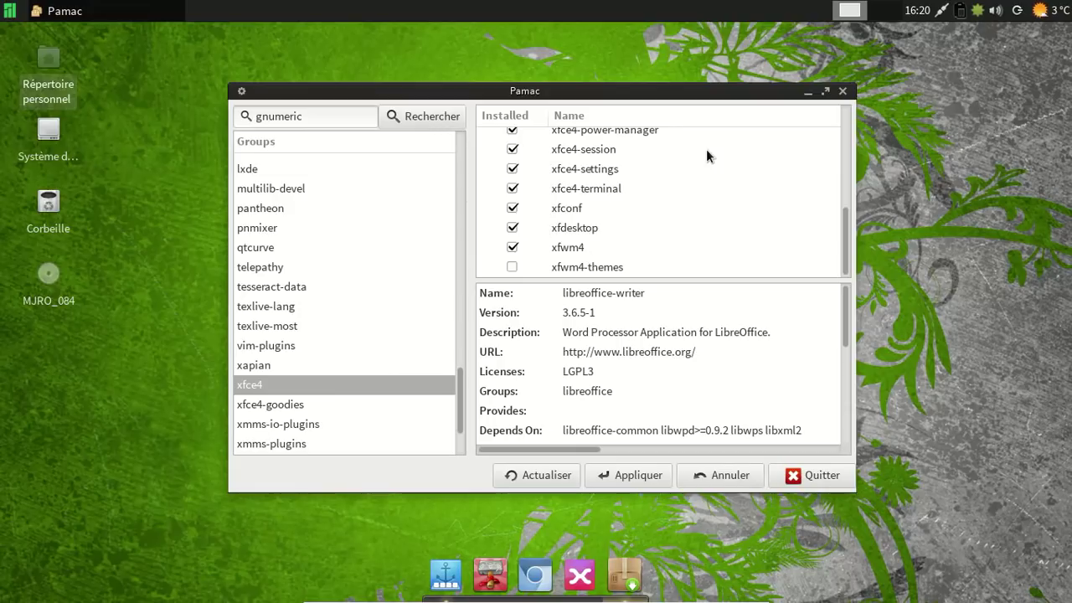
Mark xfwm4-themes for installation, apply the change, and authorise it with the root password.
{"action": "left_click", "coordinate": [512, 266]}
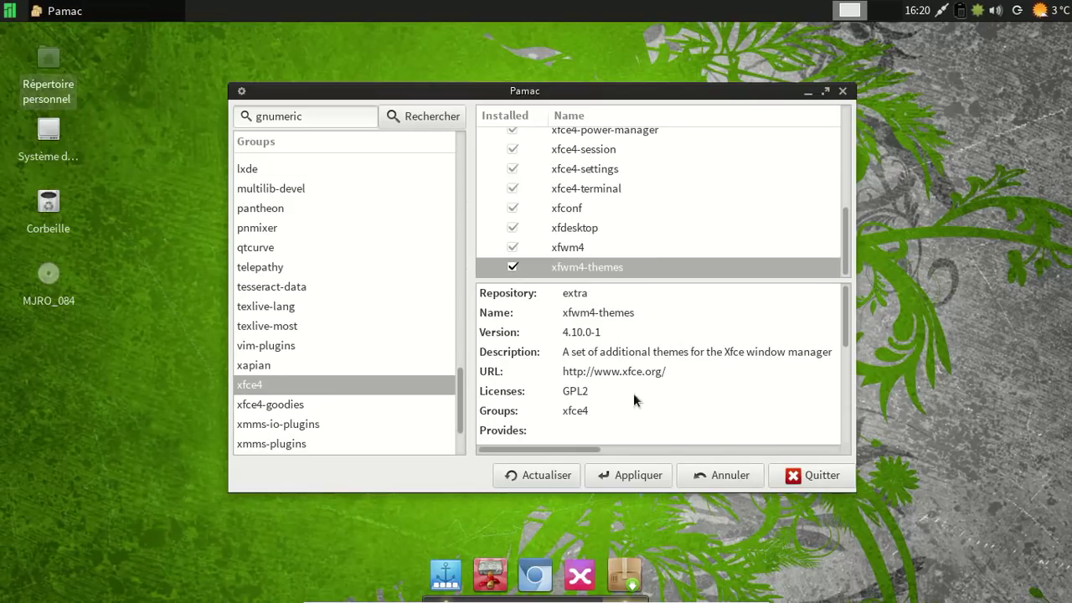
{"action": "left_click", "coordinate": [646, 475]}
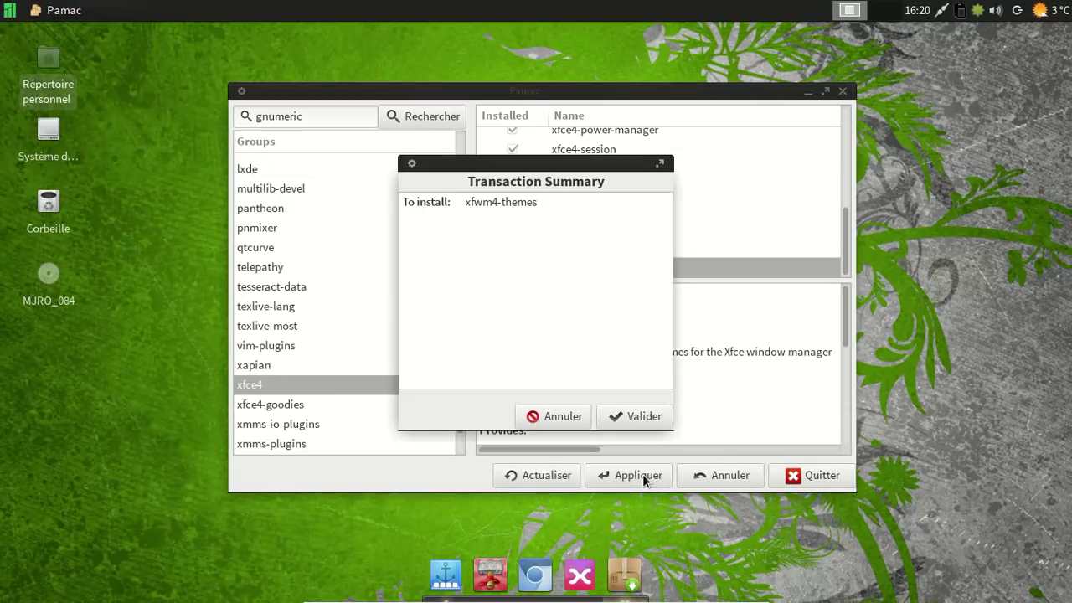
{"action": "left_click", "coordinate": [620, 415]}
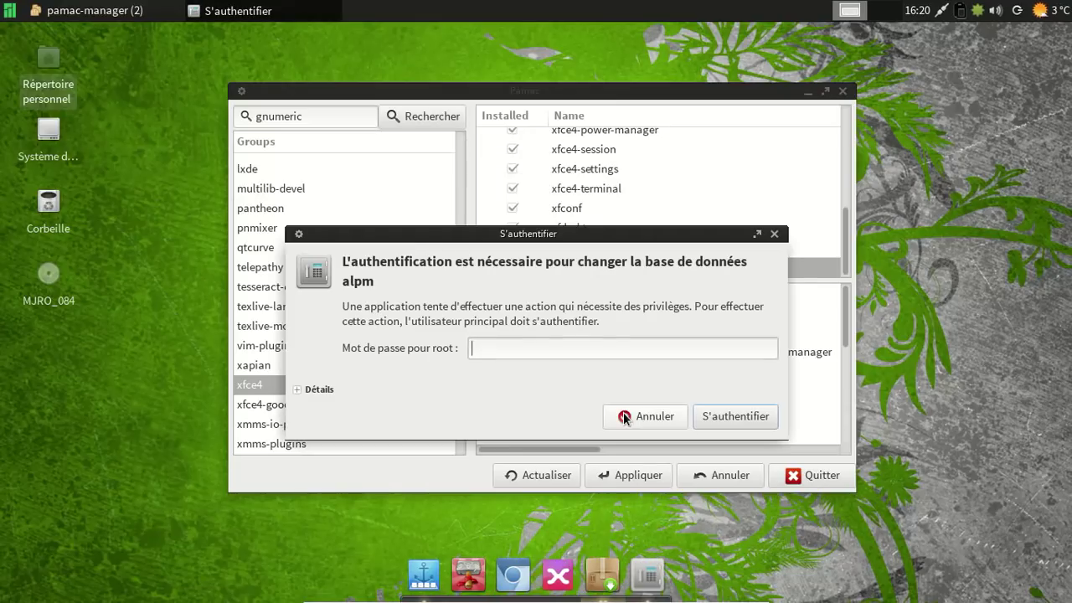
{"action": "type", "text": "••••••••"}
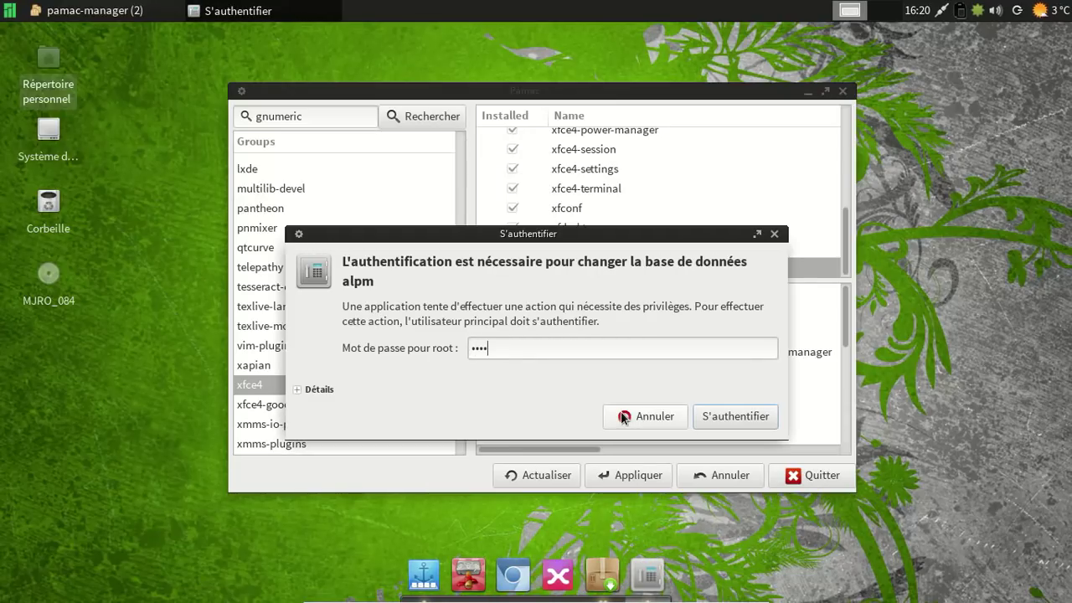
{"action": "key", "text": "Return"}
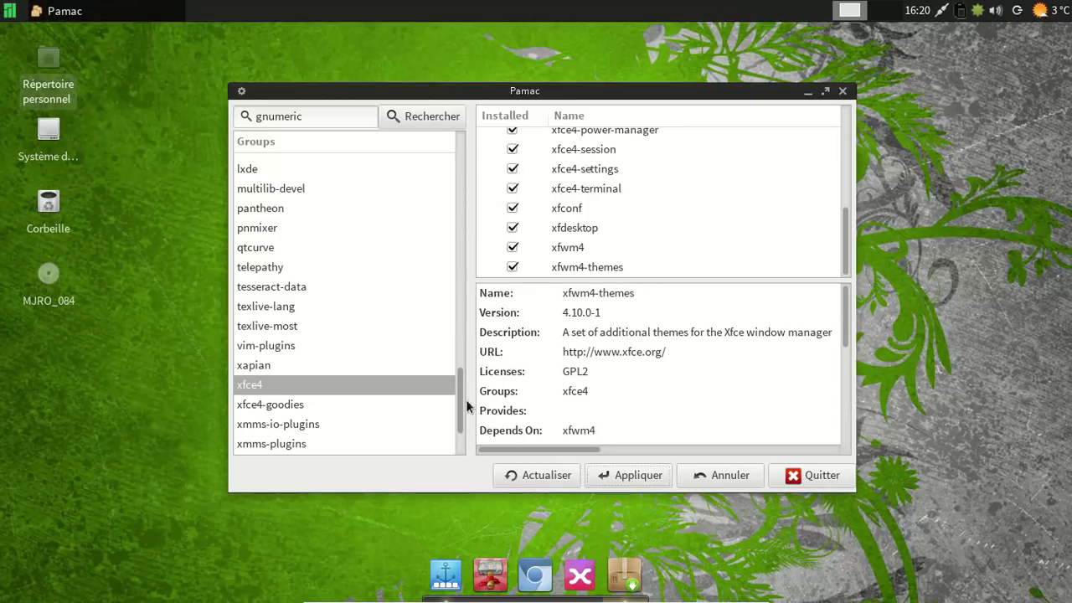
View the packages in the xorg and xorg-apps groups.
{"action": "scroll", "coordinate": [296, 410], "scroll_direction": "down", "scroll_amount": 2}
{"action": "left_click", "coordinate": [270, 387]}
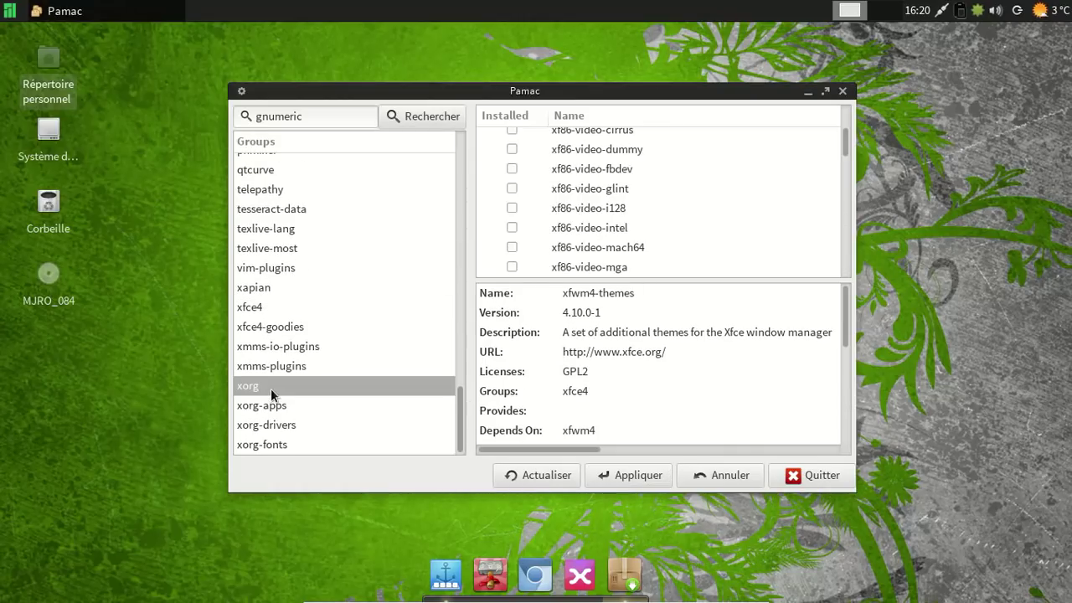
{"action": "scroll", "coordinate": [810, 212], "scroll_direction": "up", "scroll_amount": 3}
{"action": "scroll", "coordinate": [810, 213], "scroll_direction": "up", "scroll_amount": 2}
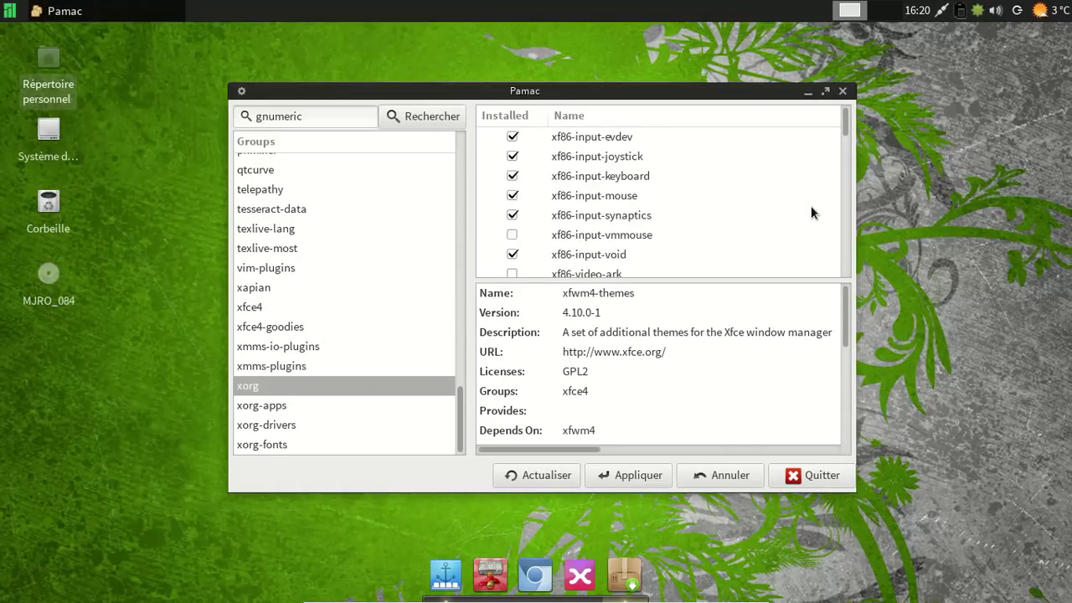
{"action": "left_click", "coordinate": [290, 409]}
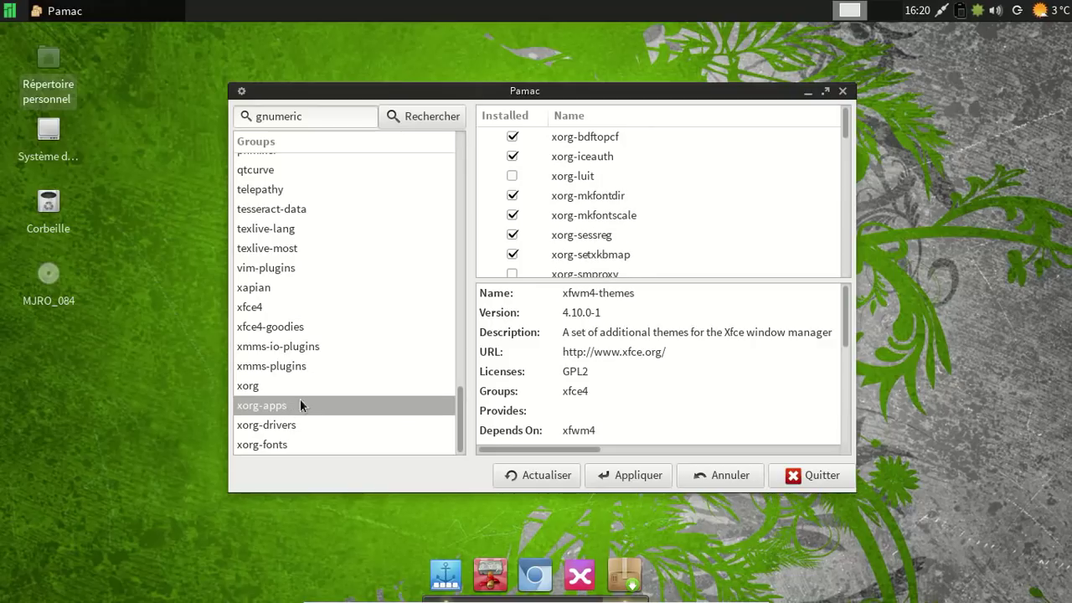
{"action": "scroll", "coordinate": [645, 243], "scroll_direction": "down", "scroll_amount": 3}
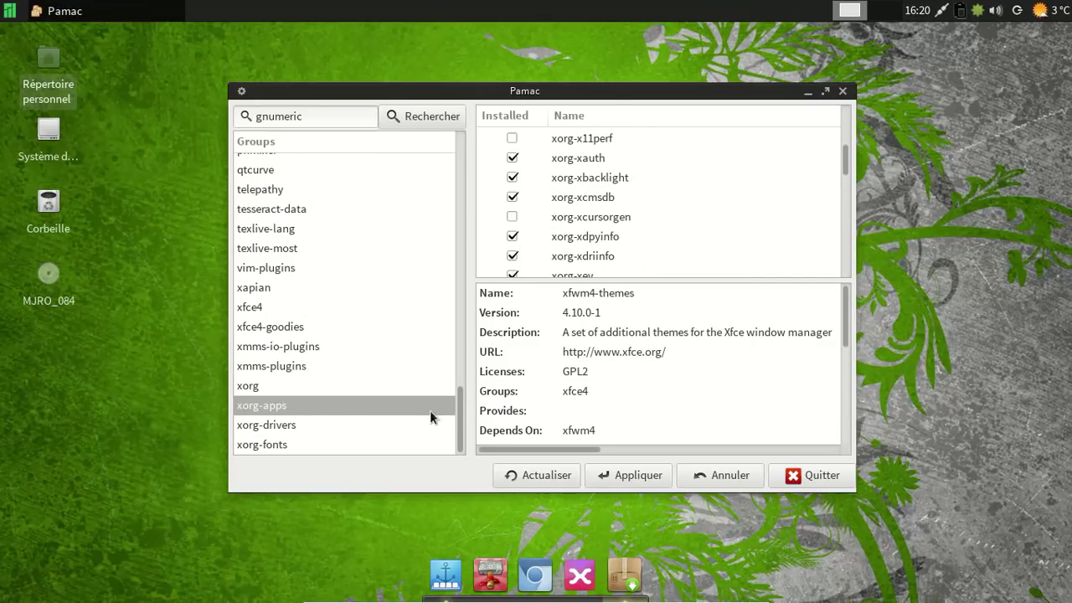
View the calligra, cegcc and compiz groups, then close Pamac.
{"action": "left_click_drag", "start_coordinate": [459, 419], "coordinate": [447, 131]}
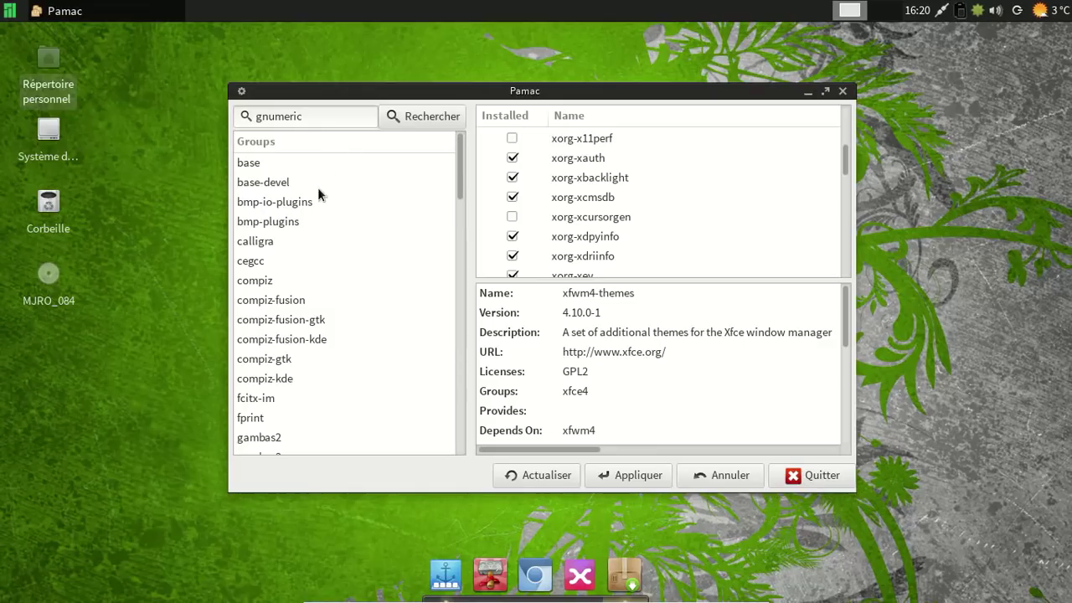
{"action": "left_click", "coordinate": [291, 242]}
{"action": "left_click", "coordinate": [280, 261]}
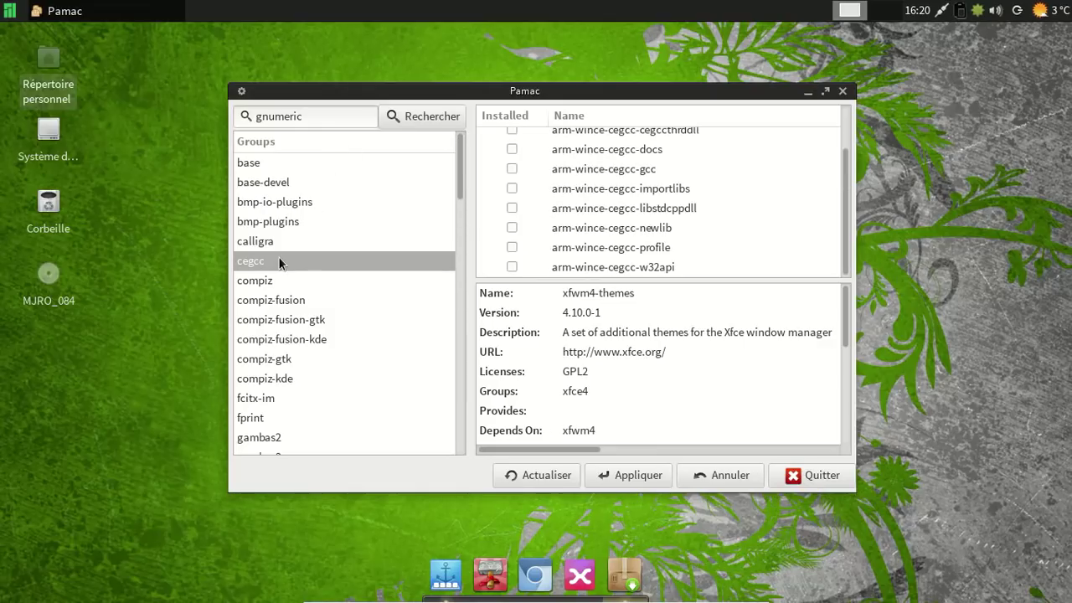
{"action": "left_click", "coordinate": [270, 281]}
{"action": "scroll", "coordinate": [339, 307], "scroll_direction": "down", "scroll_amount": 1}
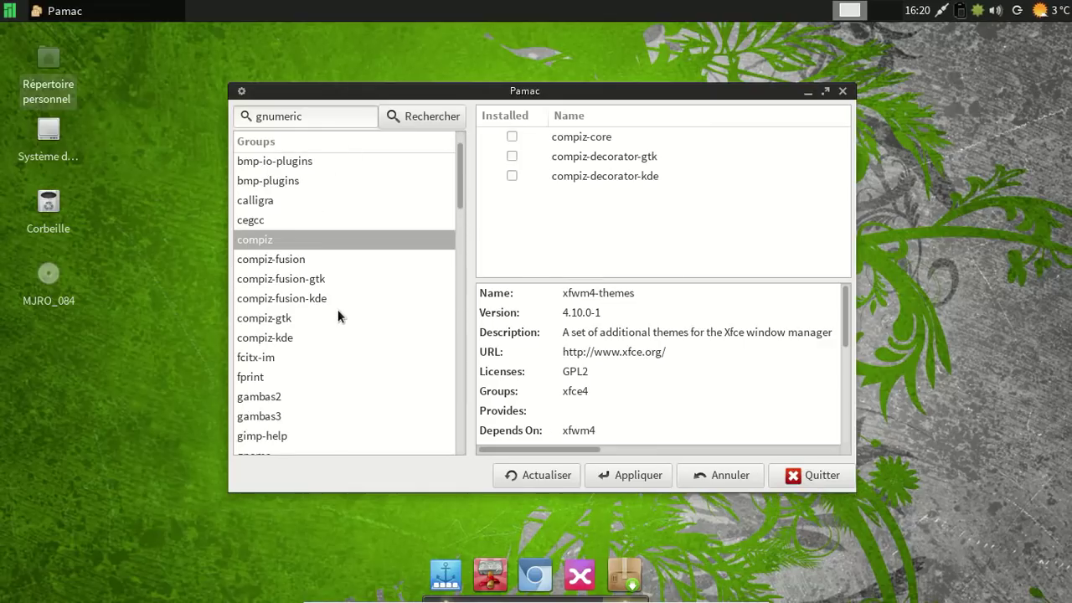
{"action": "left_click", "coordinate": [842, 90]}
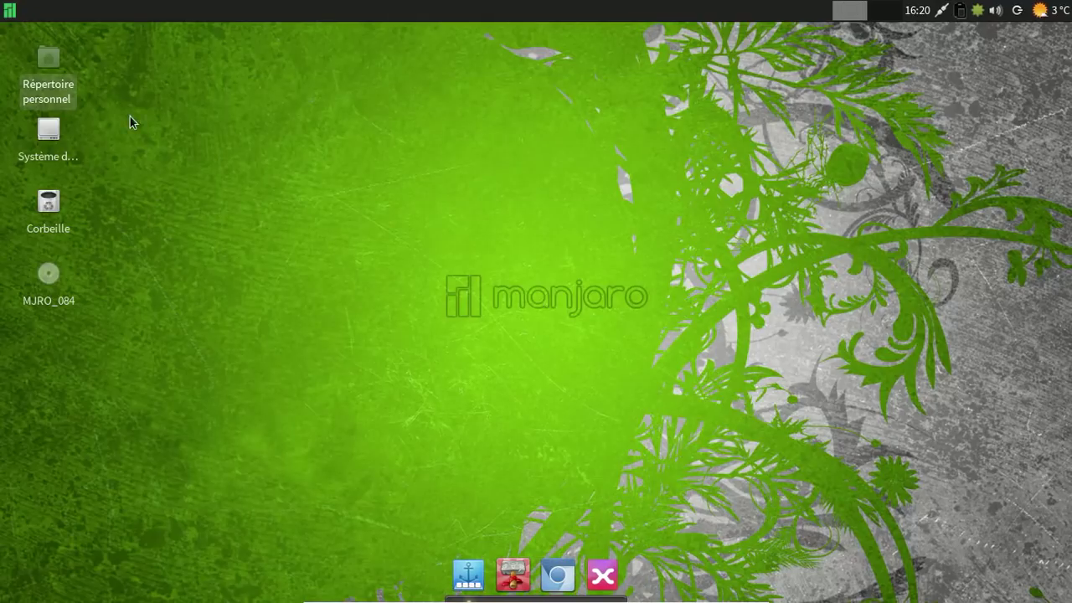
{"action": "left_click", "coordinate": [9, 7]}
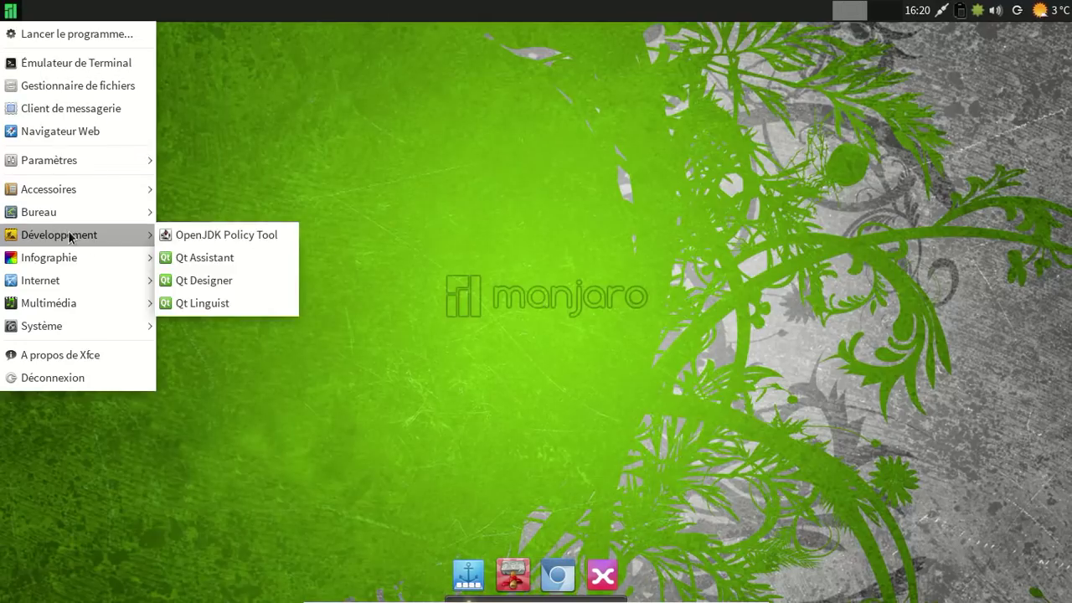
{"action": "mouse_move", "coordinate": [73, 216]}
{"action": "left_click", "coordinate": [215, 393]}
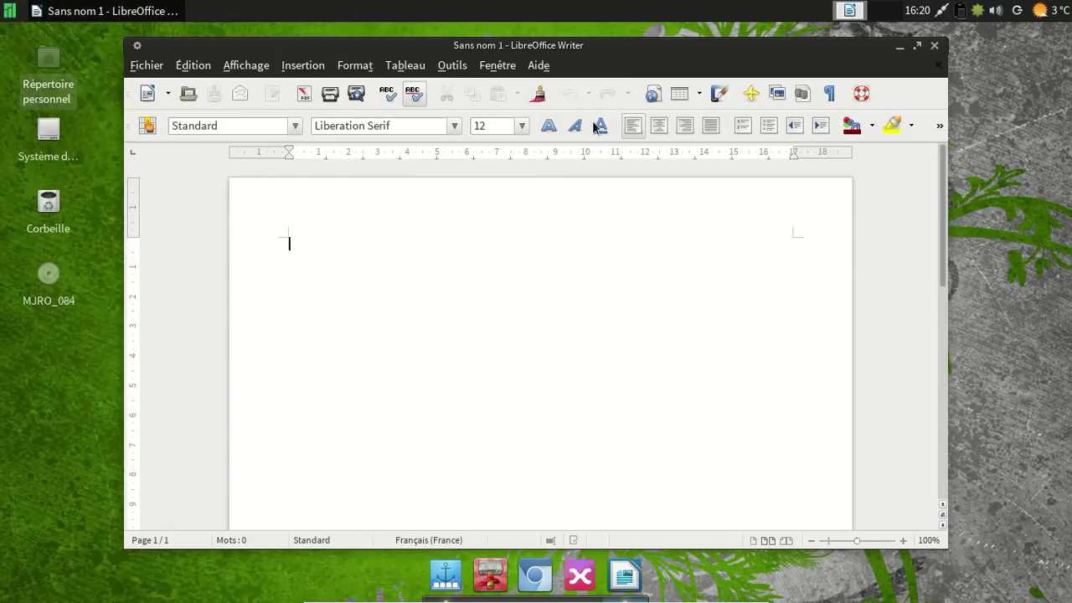
{"action": "left_click", "coordinate": [539, 65]}
{"action": "left_click", "coordinate": [572, 179]}
{"action": "left_click", "coordinate": [724, 449]}
{"action": "left_click", "coordinate": [934, 45]}
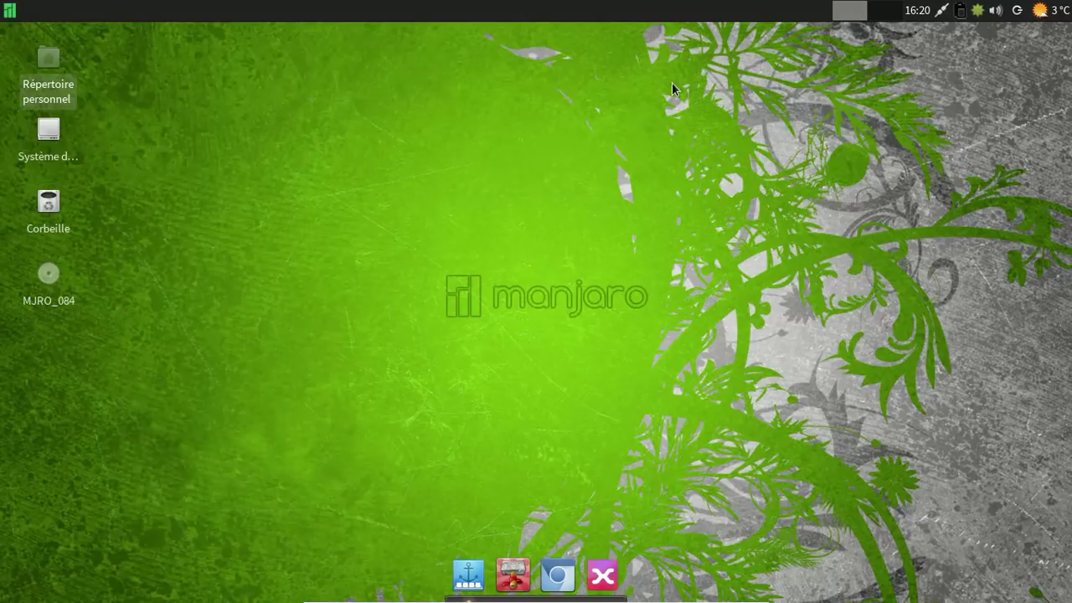
Launch Pamac from Système > Ajouter/supprimer des logiciels in the applications menu.
{"action": "left_click", "coordinate": [11, 11]}
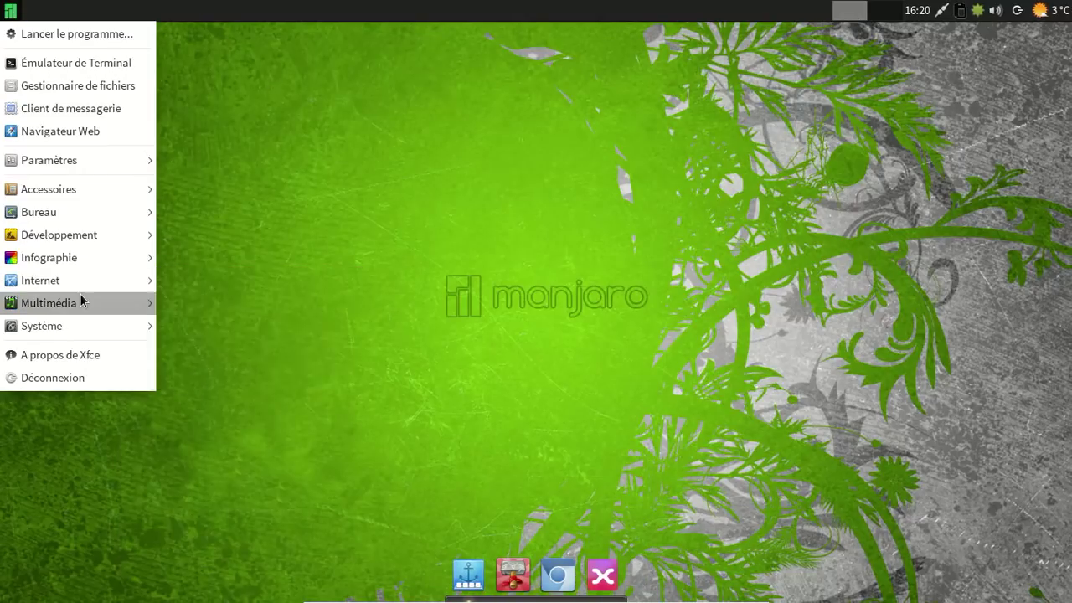
{"action": "mouse_move", "coordinate": [82, 301]}
{"action": "mouse_move", "coordinate": [81, 266]}
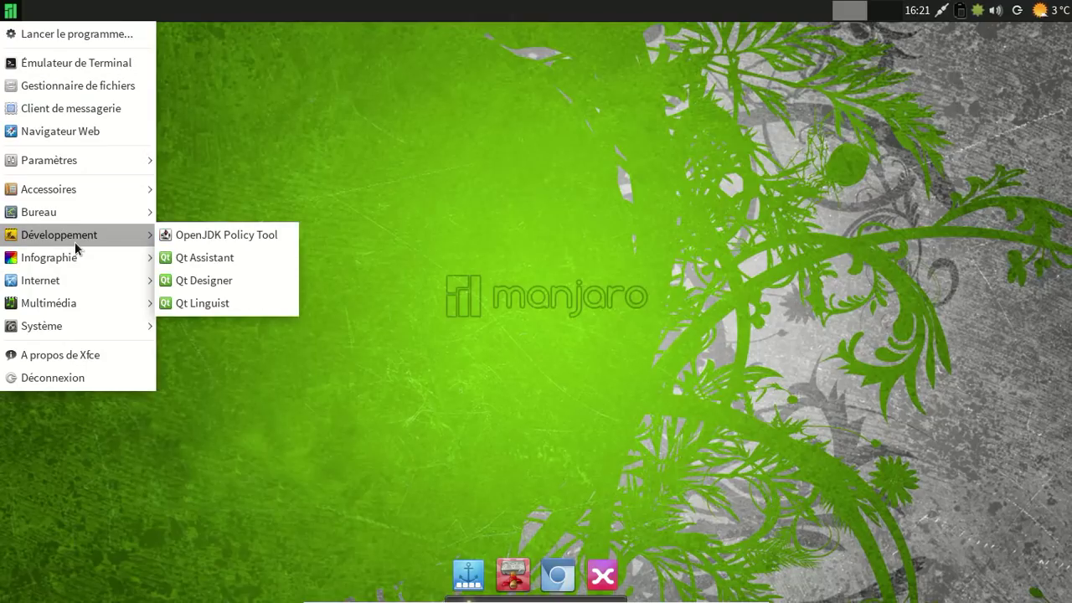
{"action": "mouse_move", "coordinate": [83, 324]}
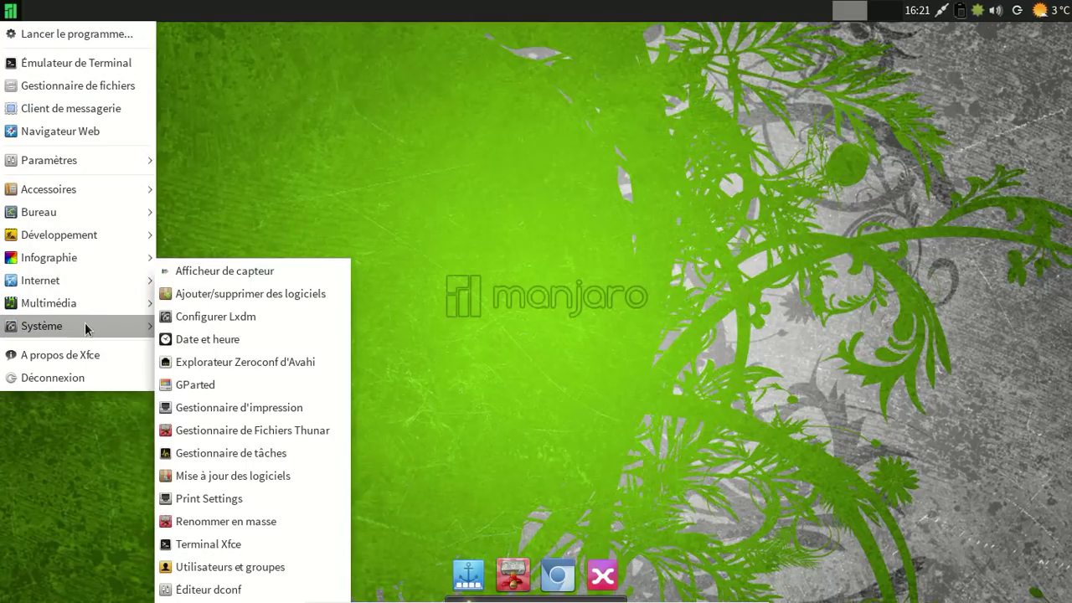
{"action": "left_click", "coordinate": [279, 303]}
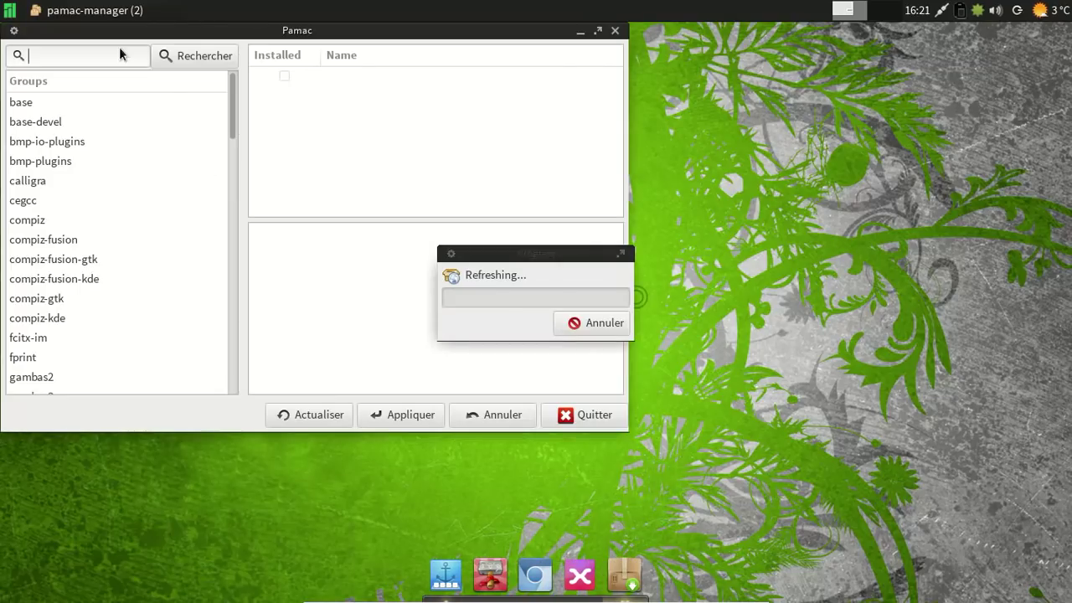
Show the xorg-fonts group's packages, then quit Pamac.
{"action": "left_click_drag", "start_coordinate": [229, 100], "coordinate": [205, 371]}
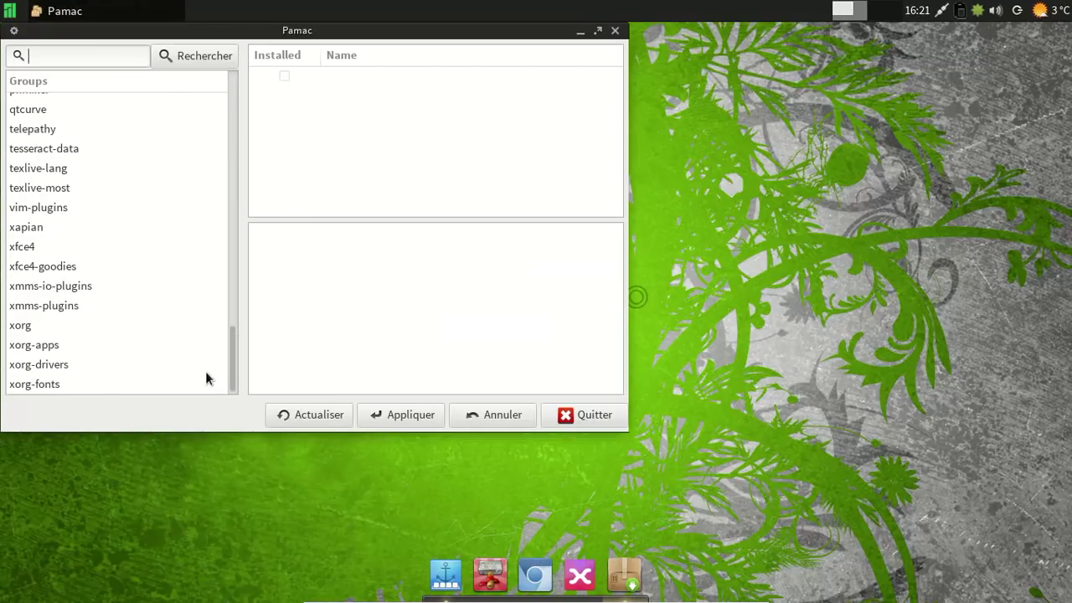
{"action": "left_click", "coordinate": [95, 385]}
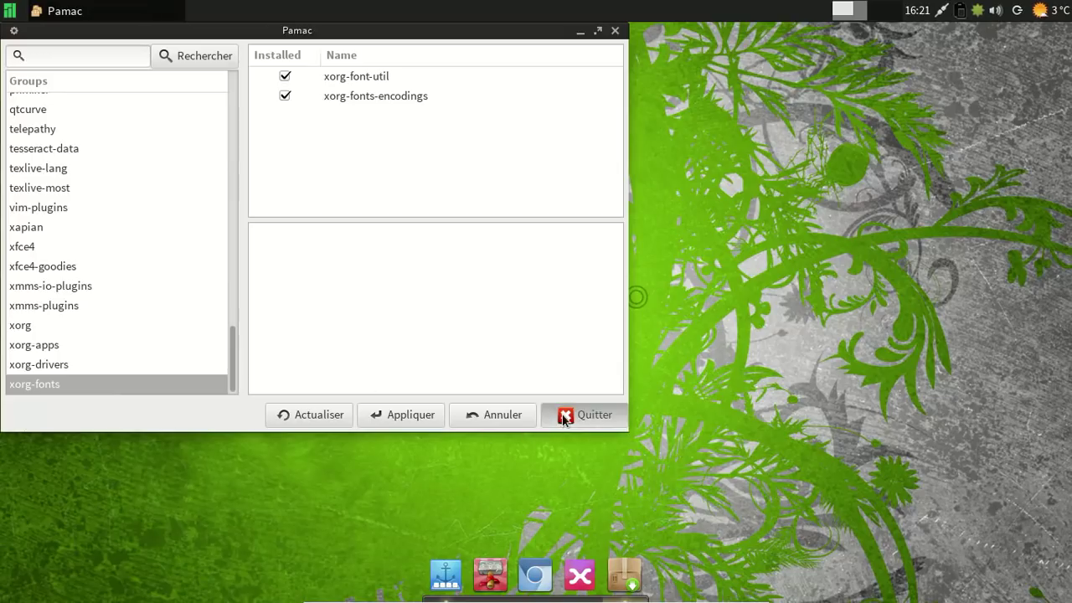
{"action": "left_click", "coordinate": [563, 416]}
{"action": "left_click", "coordinate": [9, 10]}
In a terminal, install ttf-ms-fonts with yaourt -S, correcting the misspelled package name.
{"action": "mouse_move", "coordinate": [59, 282]}
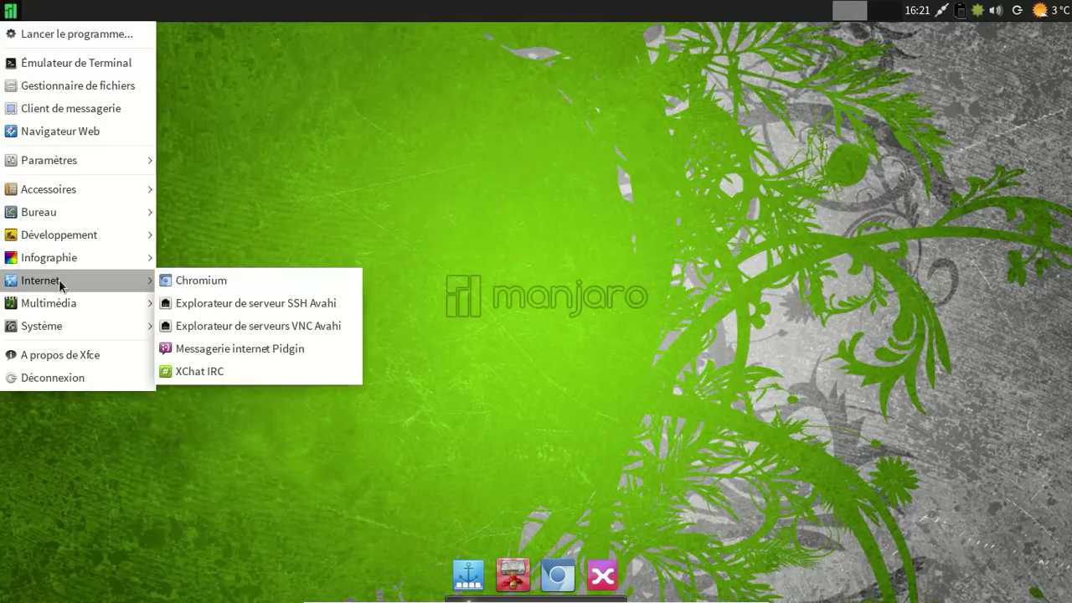
{"action": "left_click", "coordinate": [65, 64]}
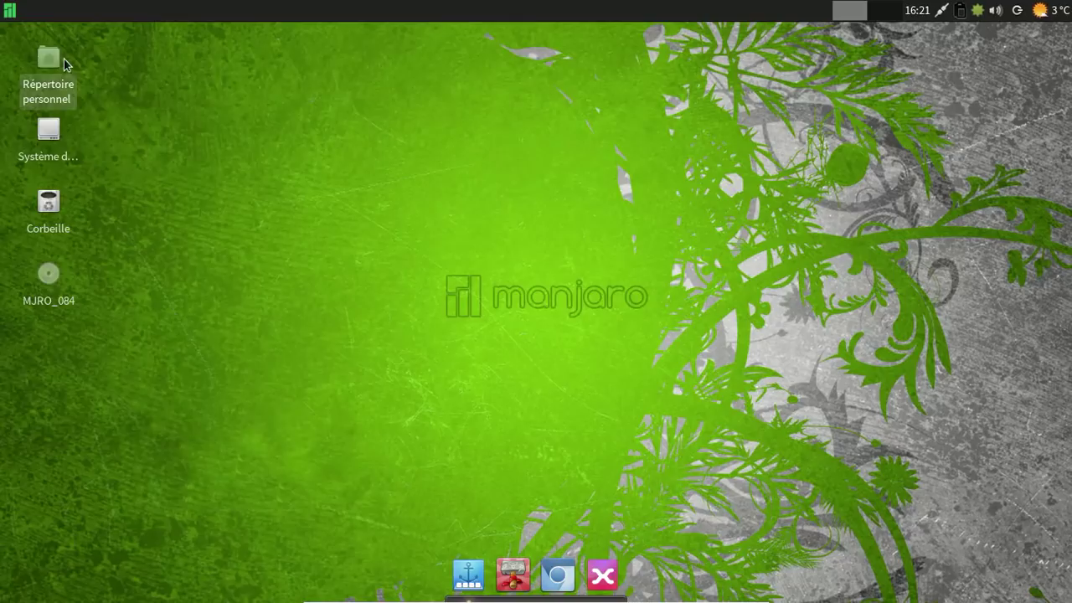
{"action": "type", "text": "yaourt"}
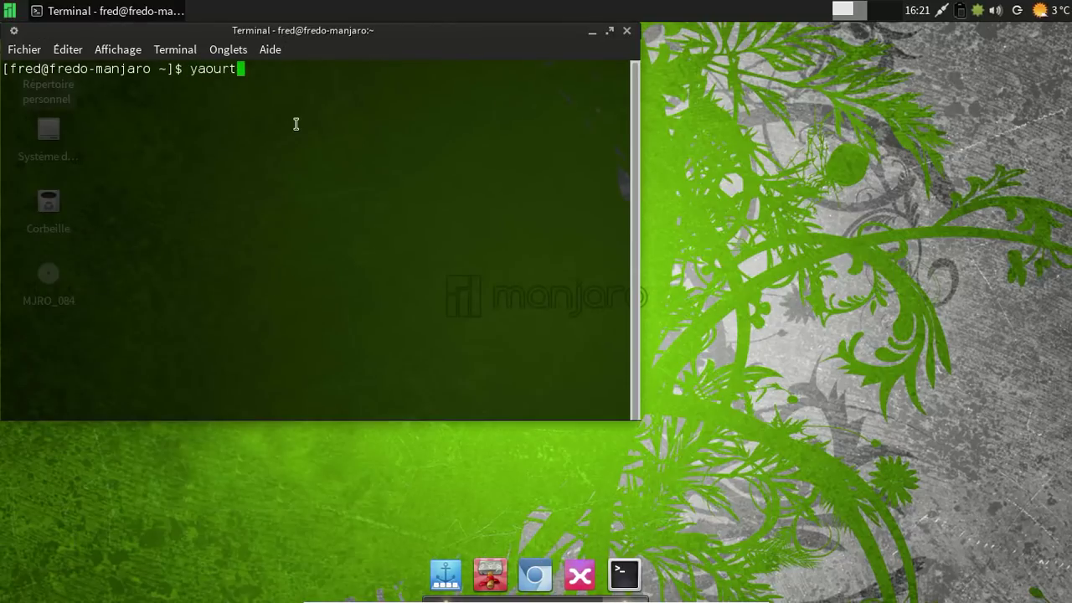
{"action": "type", "text": " -S ttf-msfonts"}
{"action": "key", "text": "Return"}
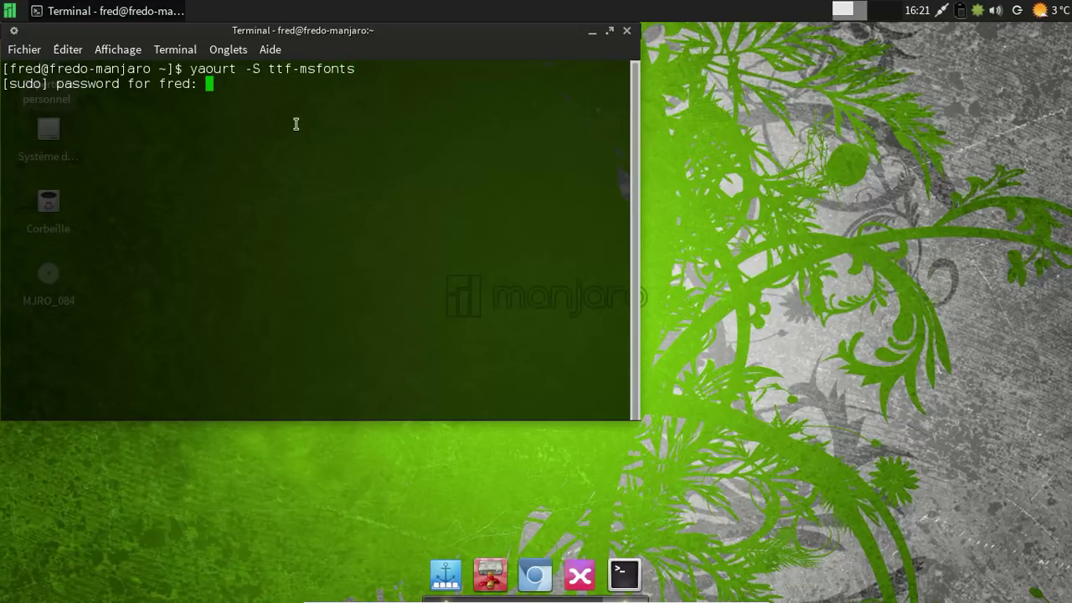
{"action": "key", "text": "Return"}
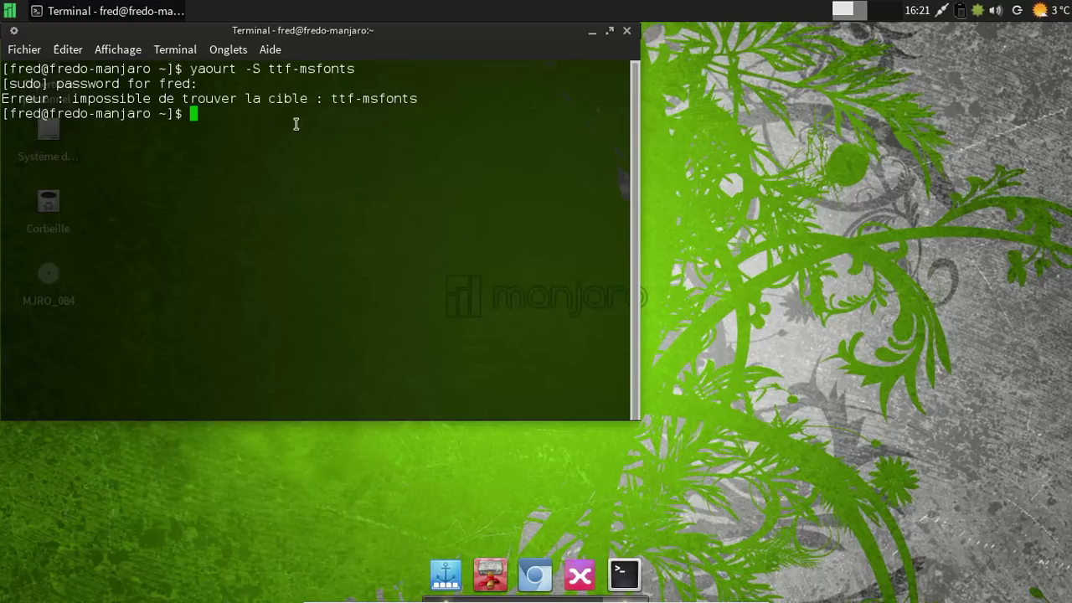
{"action": "key", "text": "Up"}
{"action": "key", "text": "Left"}
{"action": "key", "text": "Left"}
{"action": "key", "text": "Left"}
{"action": "key", "text": "Left"}
{"action": "key", "text": "Left"}
{"action": "type", "text": "-"}
{"action": "key", "text": "Return"}
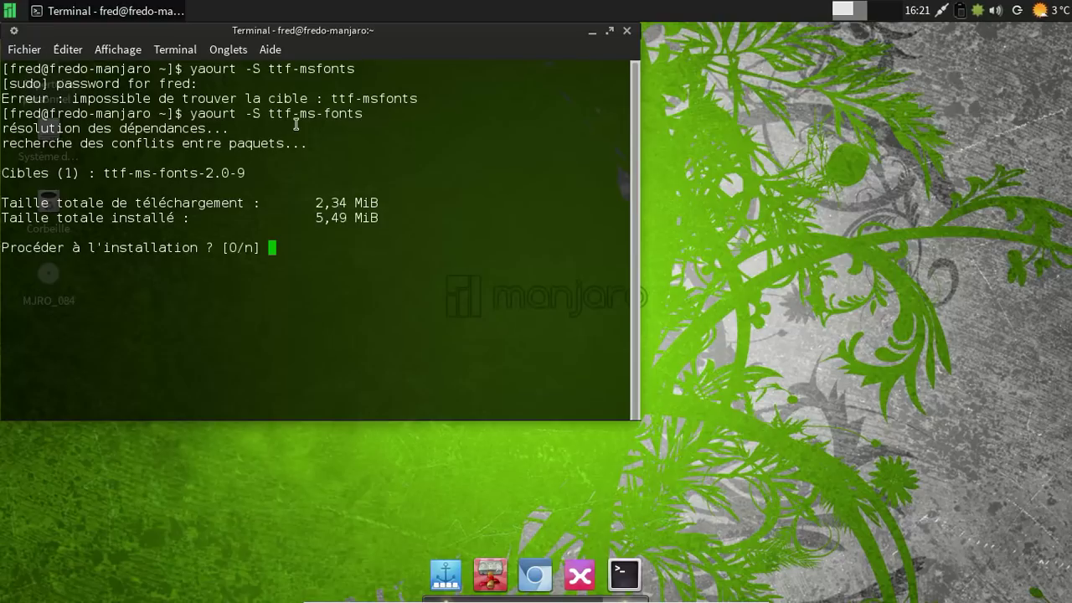
{"action": "key", "text": "Return"}
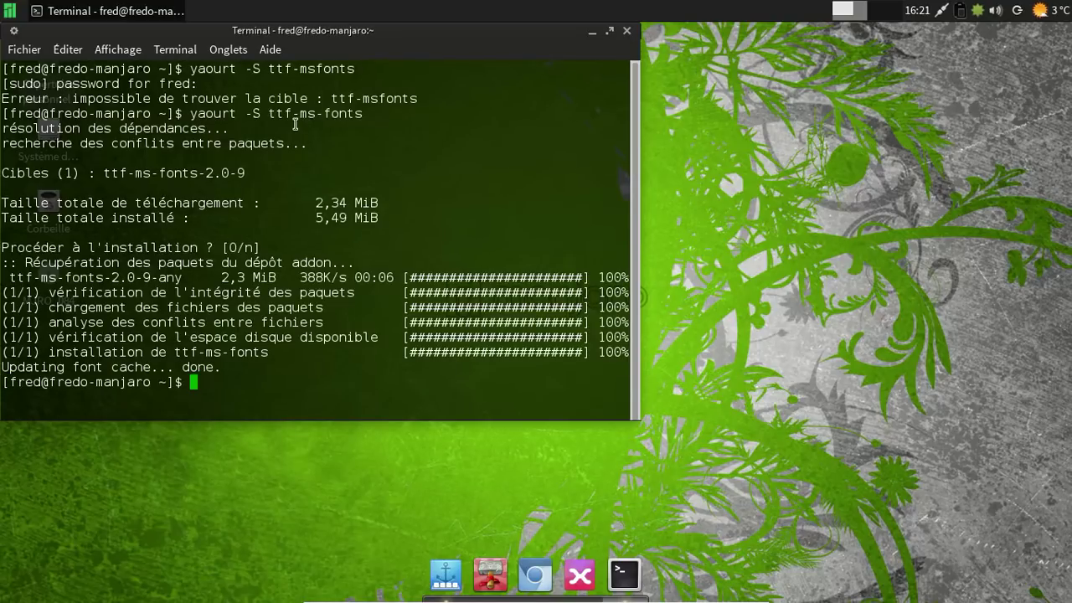
Run yaourt -S localepurge, skip editing the PKGBUILD, and accept building it.
{"action": "type", "text": "yaourt -S localepurge"}
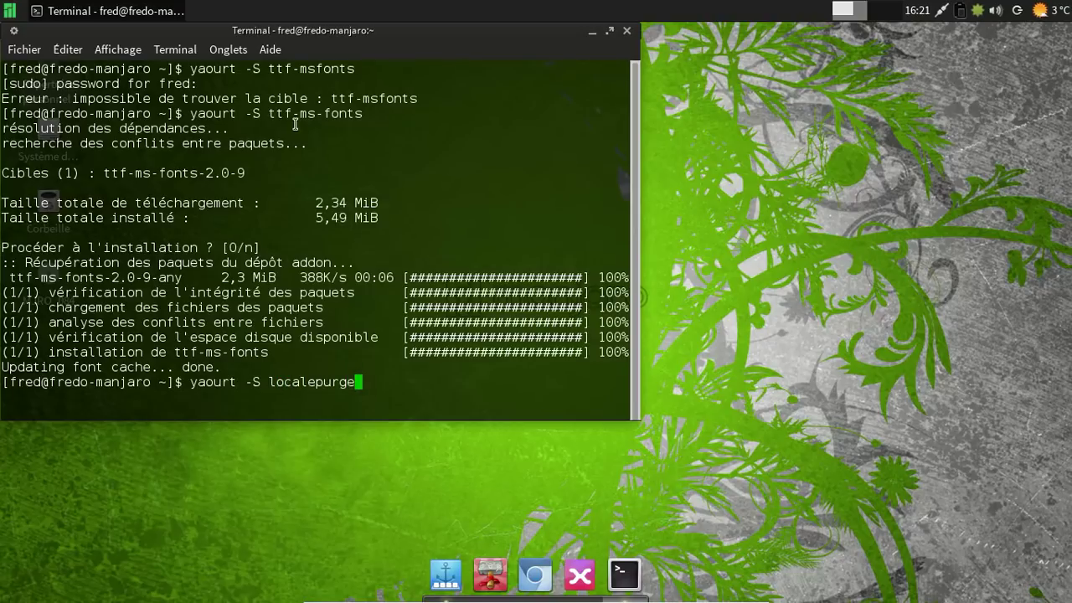
{"action": "key", "text": "Return"}
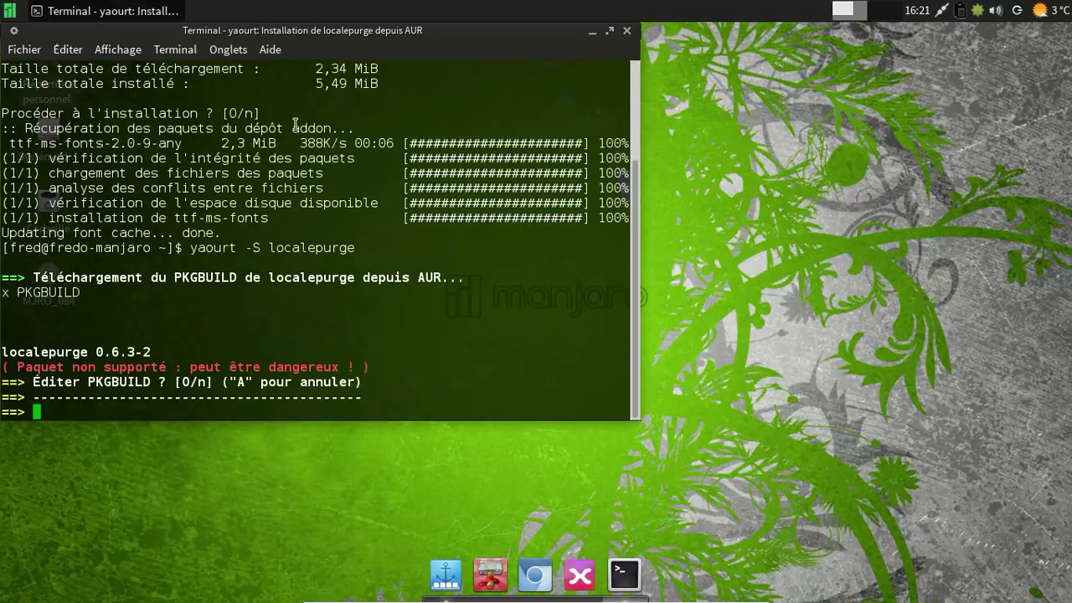
{"action": "type", "text": "n"}
{"action": "key", "text": "Return"}
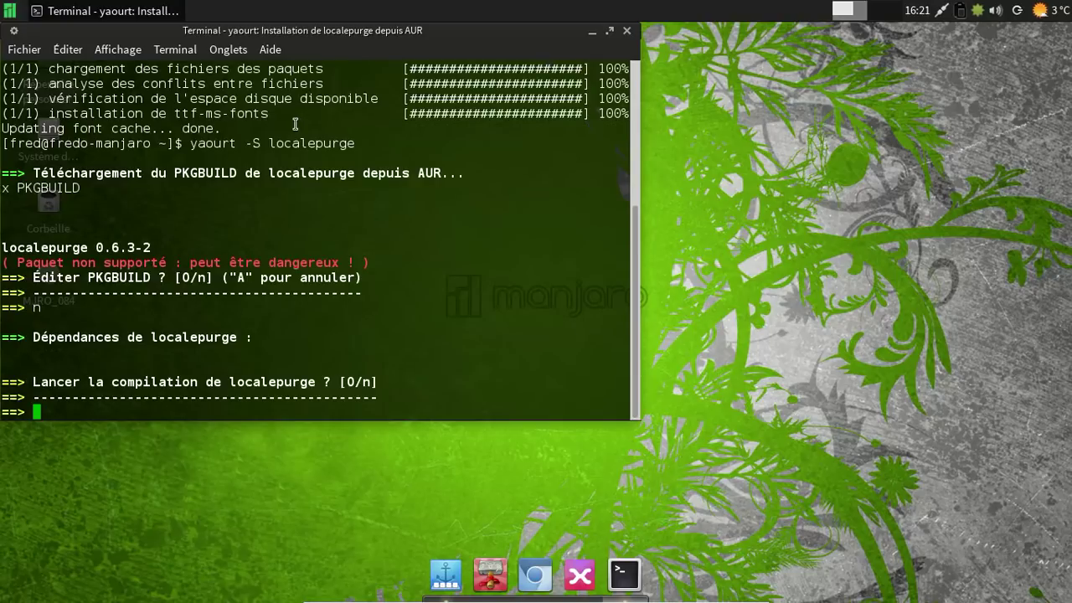
{"action": "key", "text": "Return"}
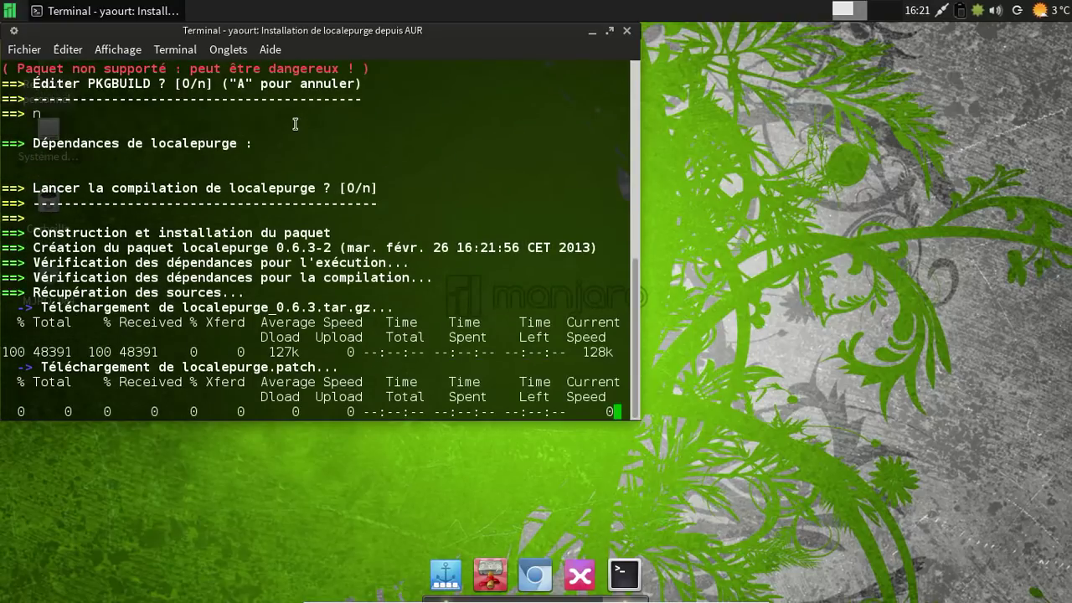